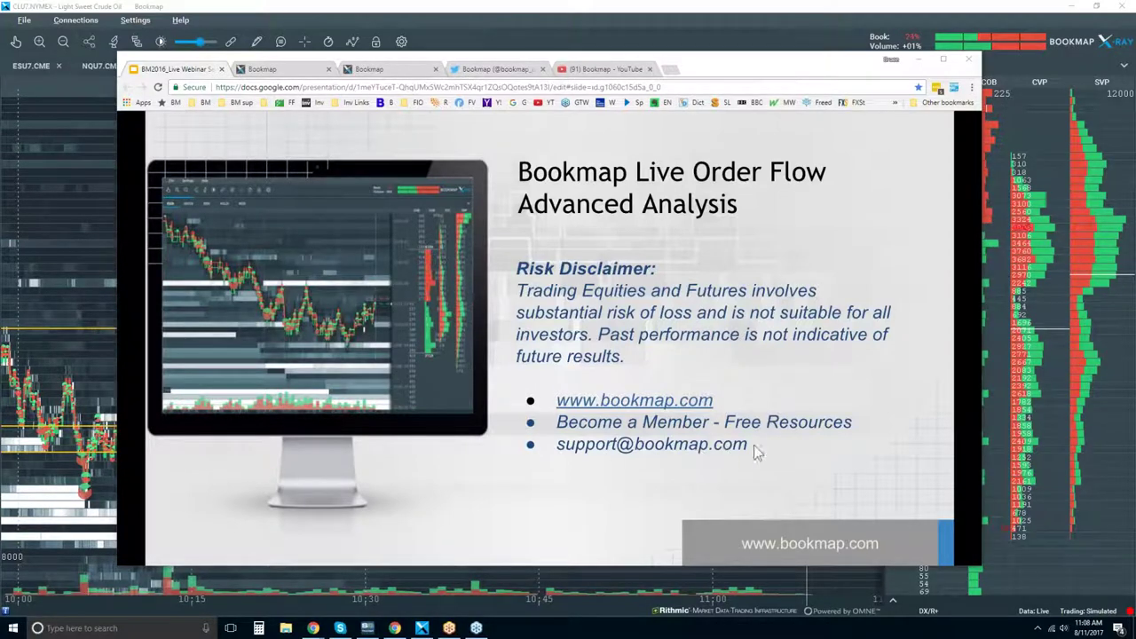
# - Show the Bookmap pricing page in a taller browser window and glance over the plans
pyautogui.click(280, 69)
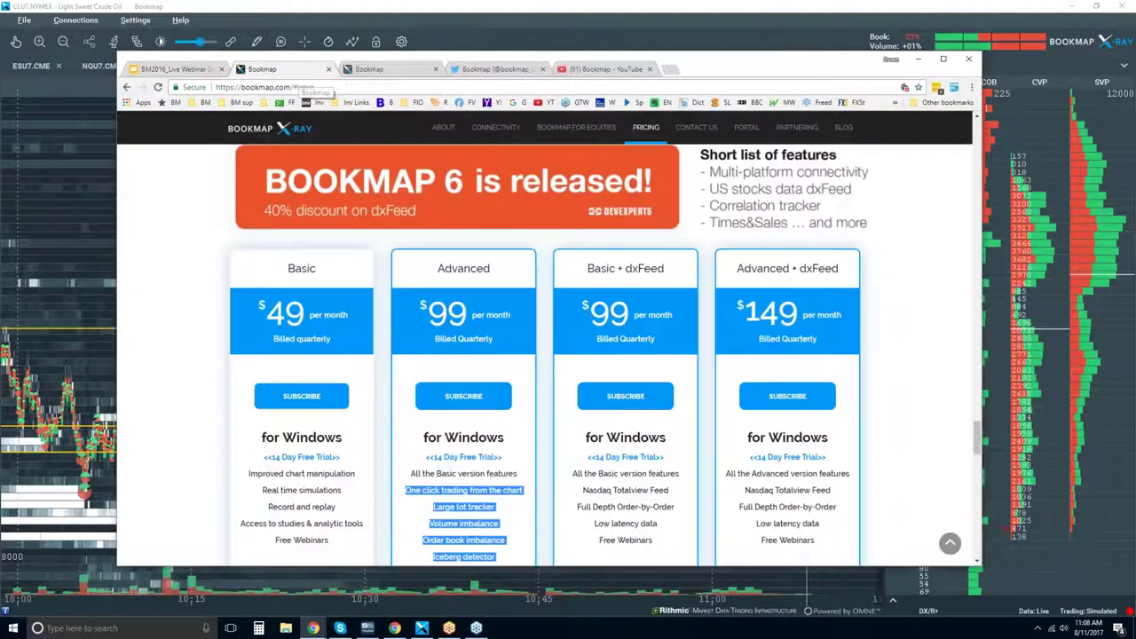
pyautogui.moveTo(773, 52); pyautogui.dragTo(770, 14)
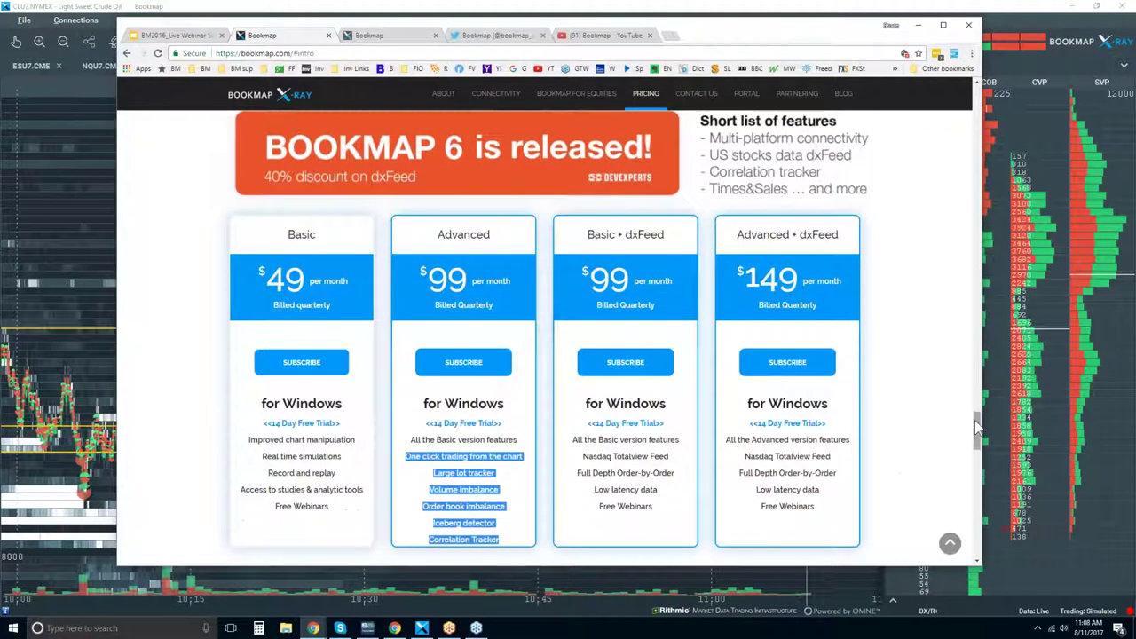
pyautogui.scroll(-1, 977, 431)
pyautogui.scroll(1, 977, 431)
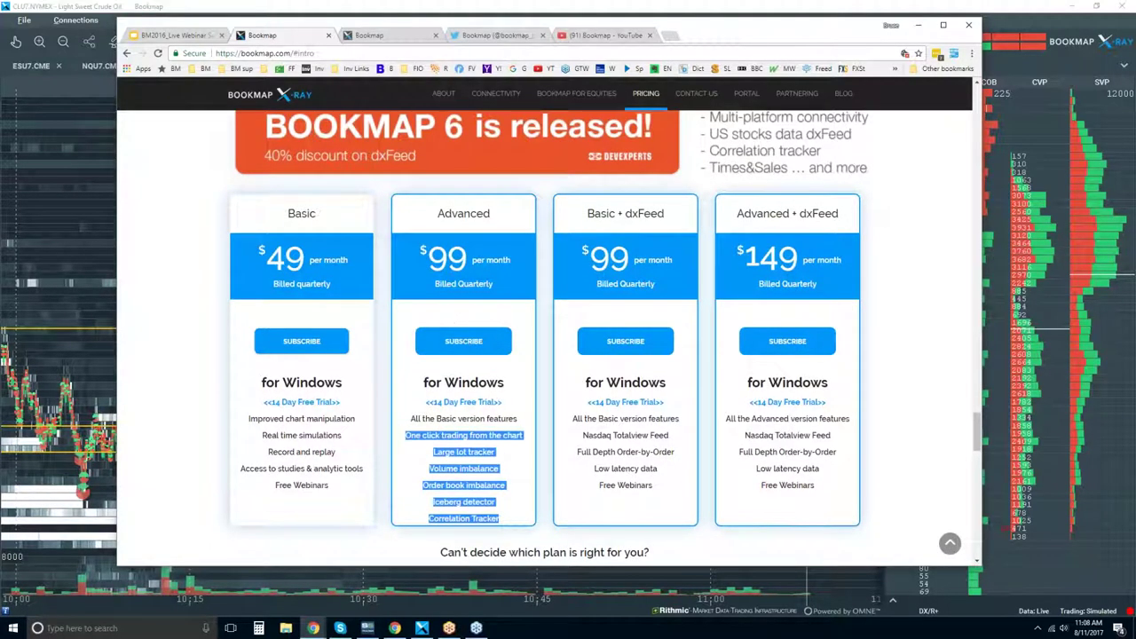
# - Highlight the Advanced plan's extra features, then clear the highlight
pyautogui.click(471, 452)
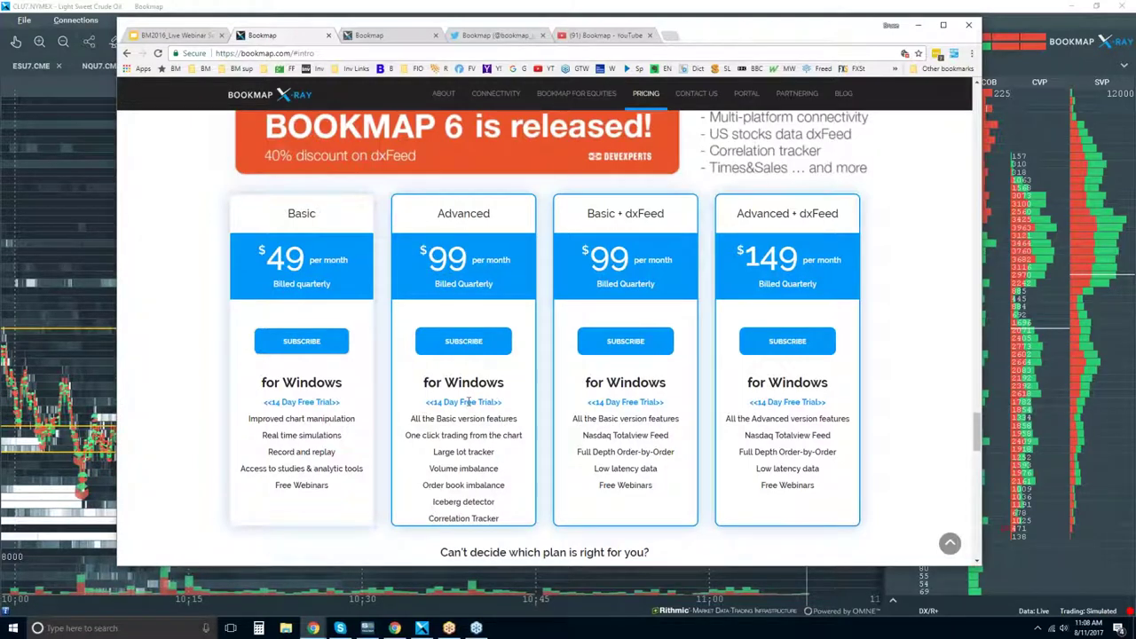
pyautogui.moveTo(406, 435); pyautogui.dragTo(504, 515)
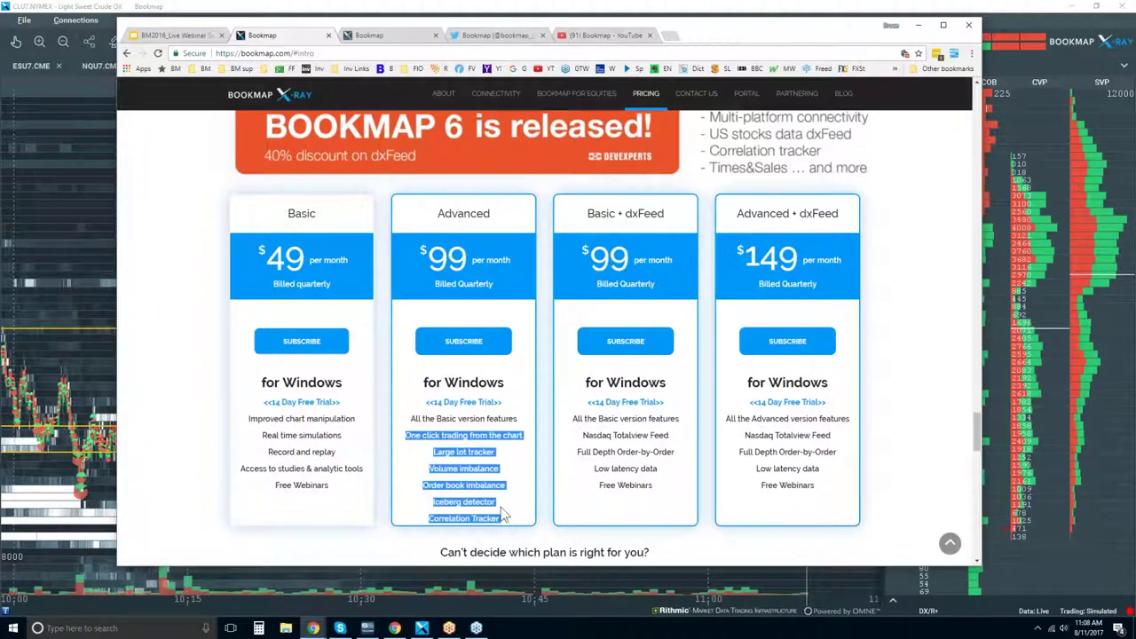
pyautogui.click(504, 515)
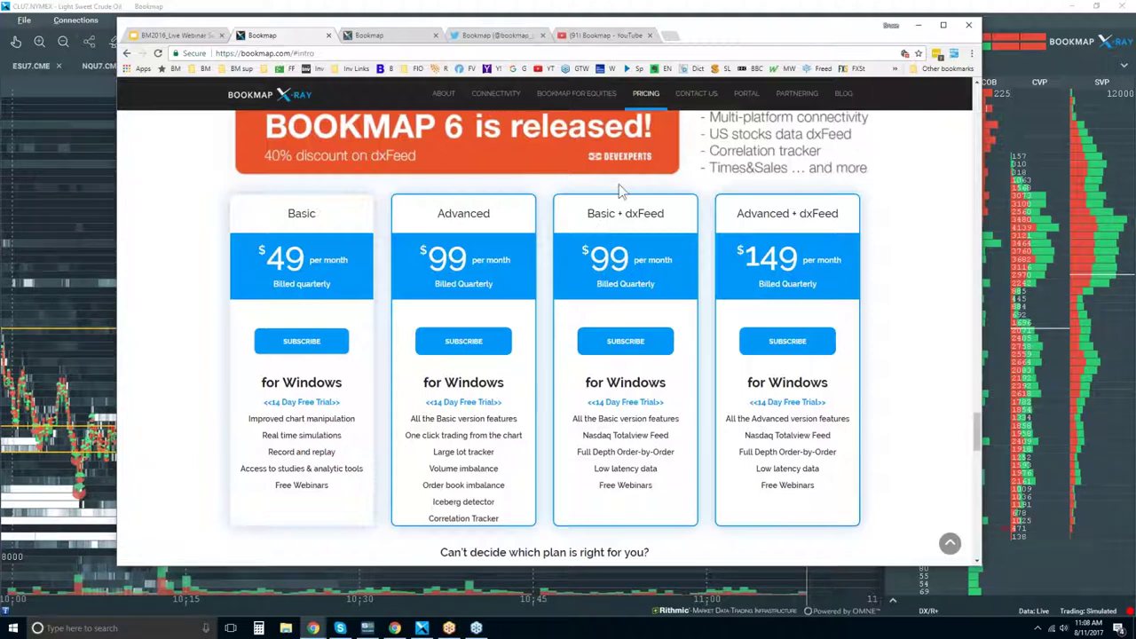
# - Highlight 'dxFeed' and the '<<14 Day Free Trial>>' line, then switch to Bookmap's Twitter profile
pyautogui.doubleClick(644, 214)
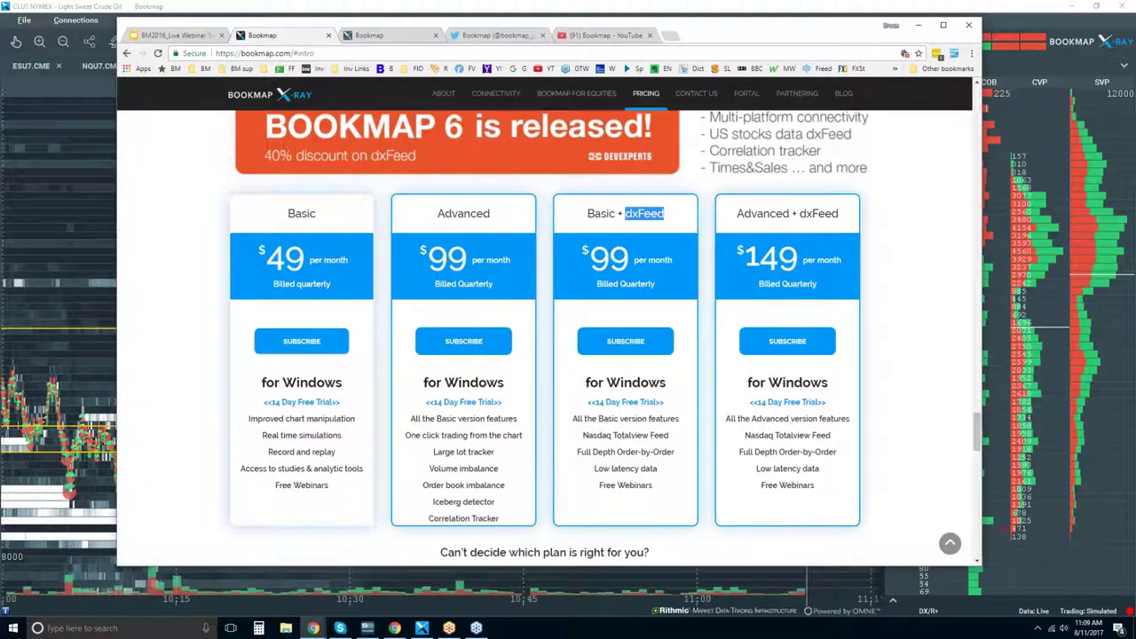
pyautogui.tripleClick(463, 402)
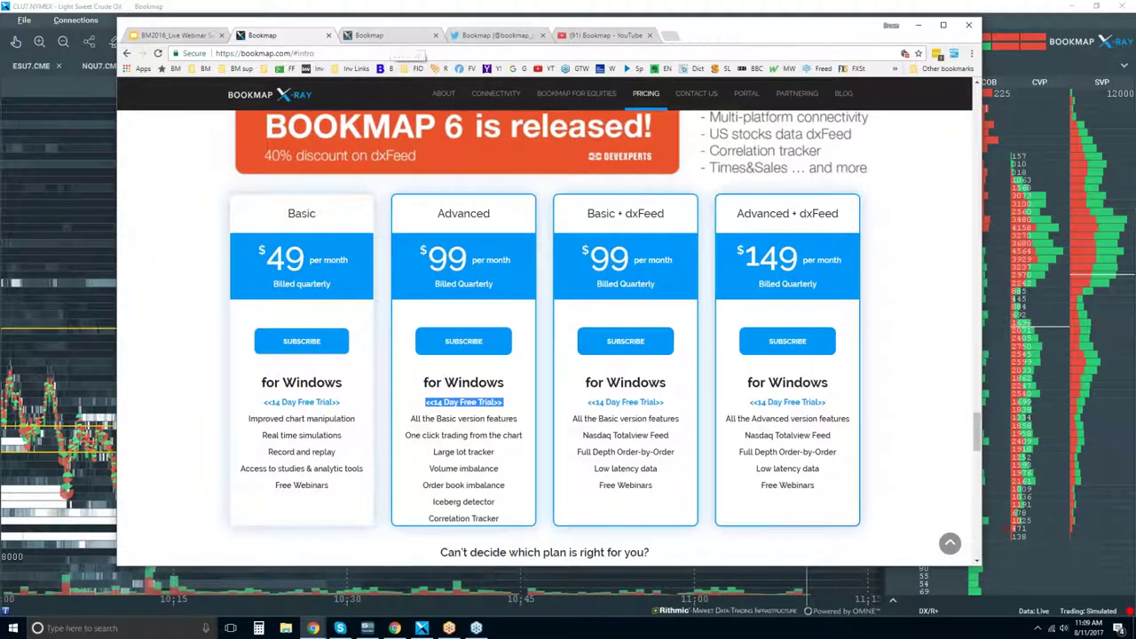
pyautogui.click(500, 37)
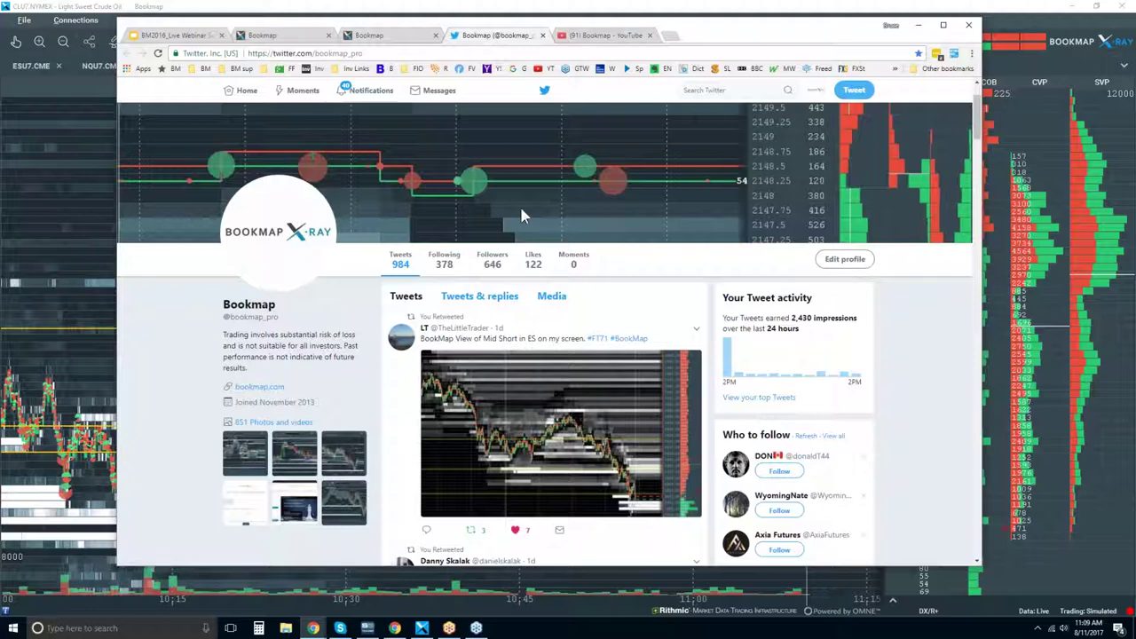
# - Show the Bookmap YouTube channel and browse its video shelves down to the Education Course
pyautogui.click(594, 38)
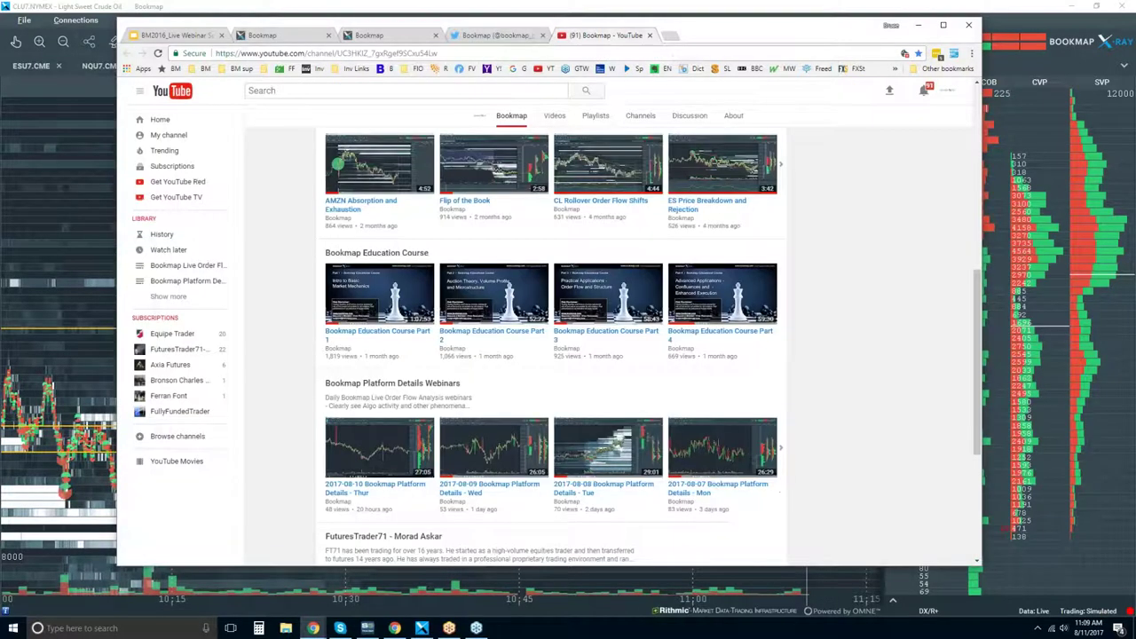
pyautogui.scroll(5, 795, 267)
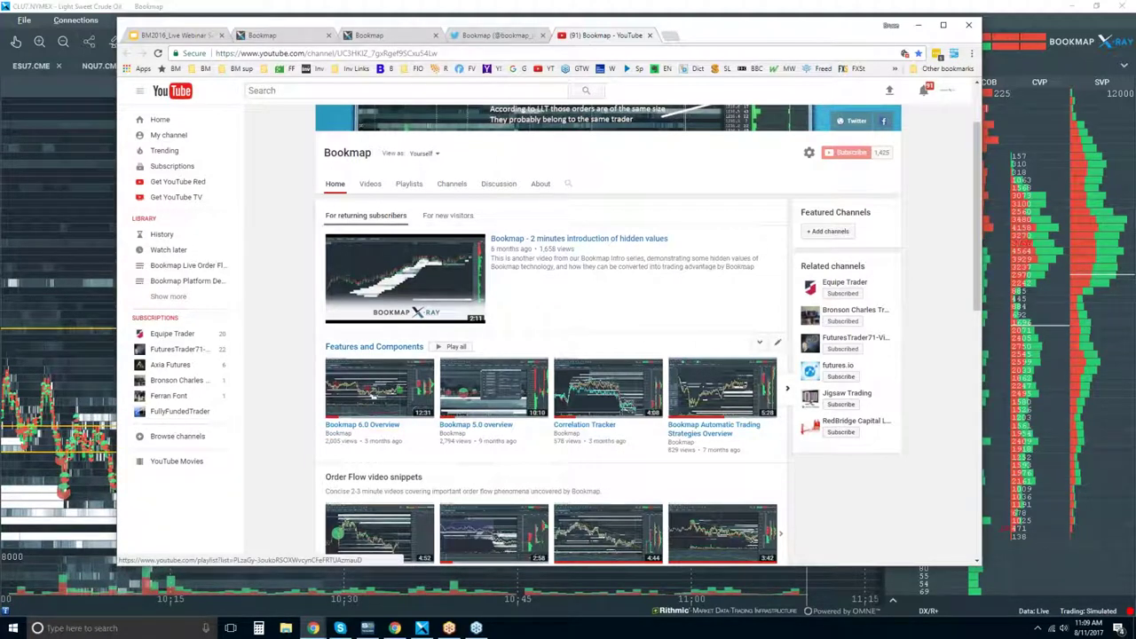
pyautogui.scroll(-1, 448, 302)
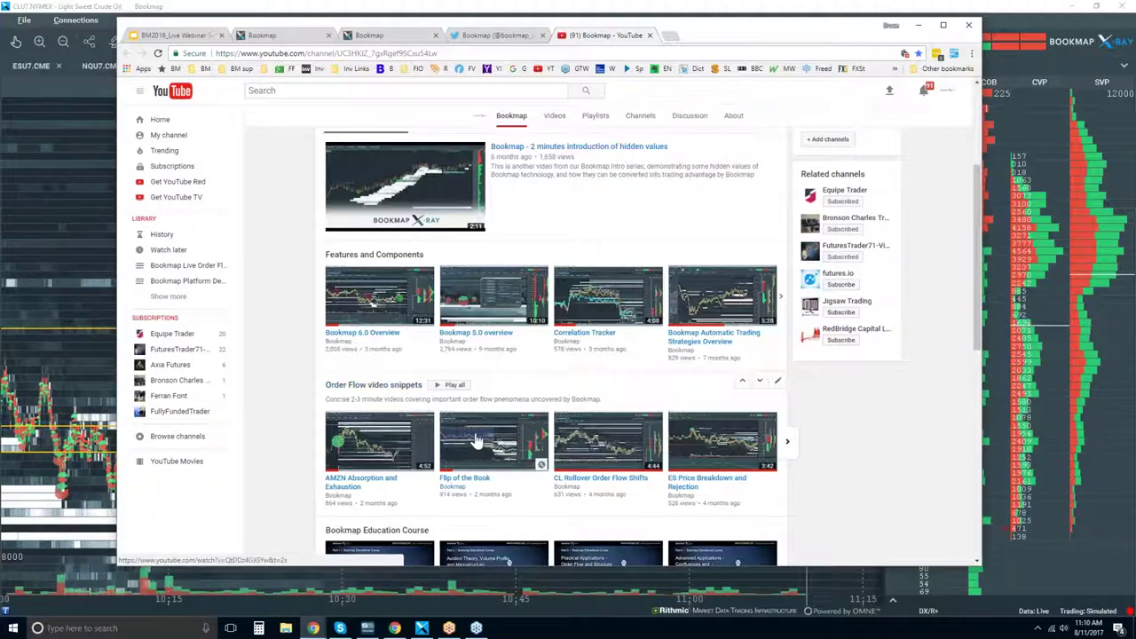
pyautogui.scroll(-1, 477, 439)
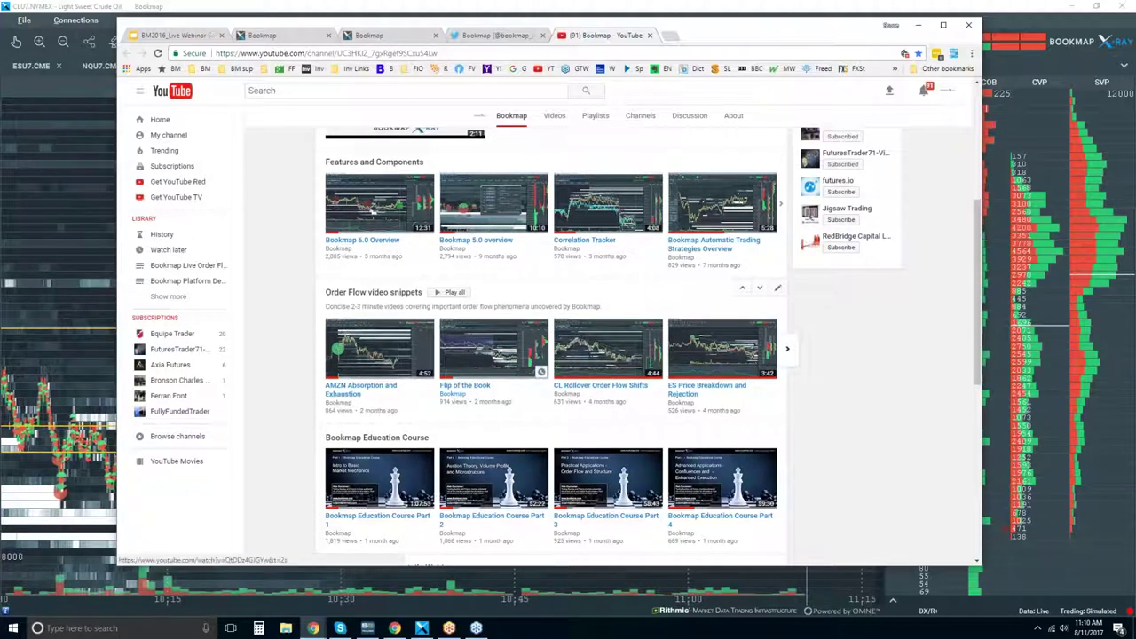
pyautogui.scroll(-1, 506, 355)
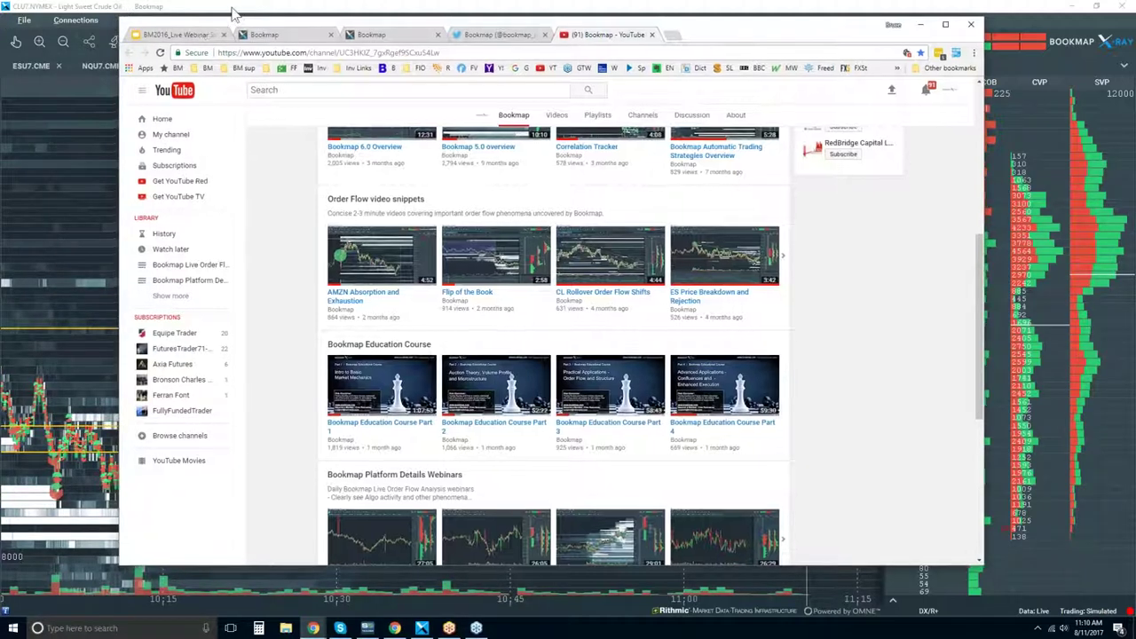
# - Switch from Chrome to the full-screen Bookmap CLU7.NYMEX heatmap with Alt+Tab
pyautogui.hotkey('alt', 'Tab')
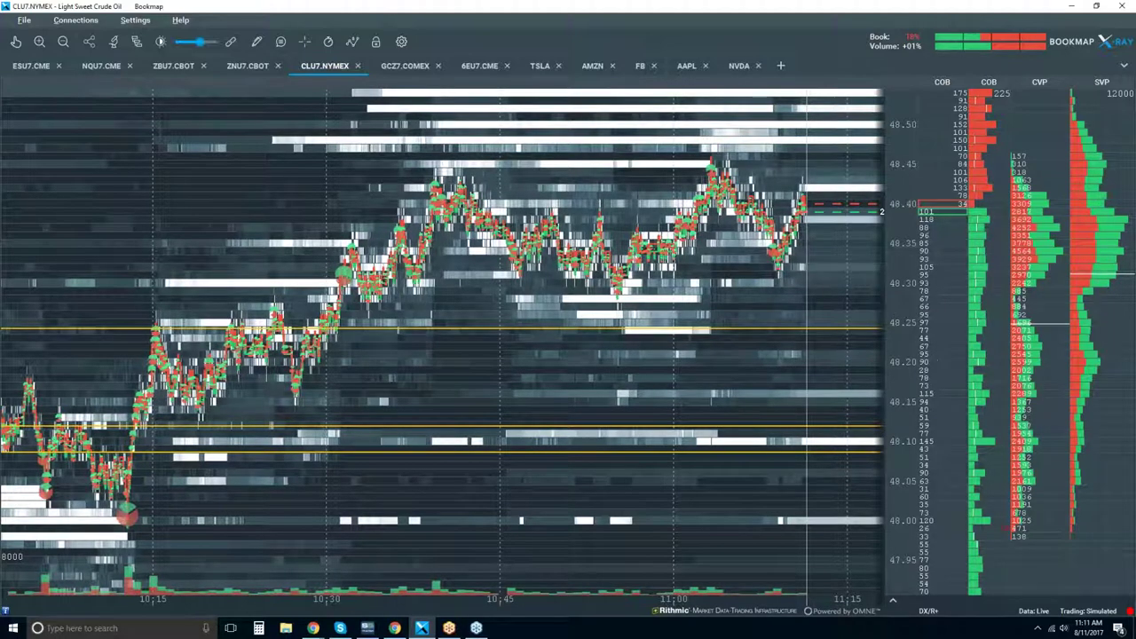
# - Zoom the CLU7 heatmap out to about 07:30 and restore Bookmap to a smaller window
pyautogui.scroll(2, 570, 305)
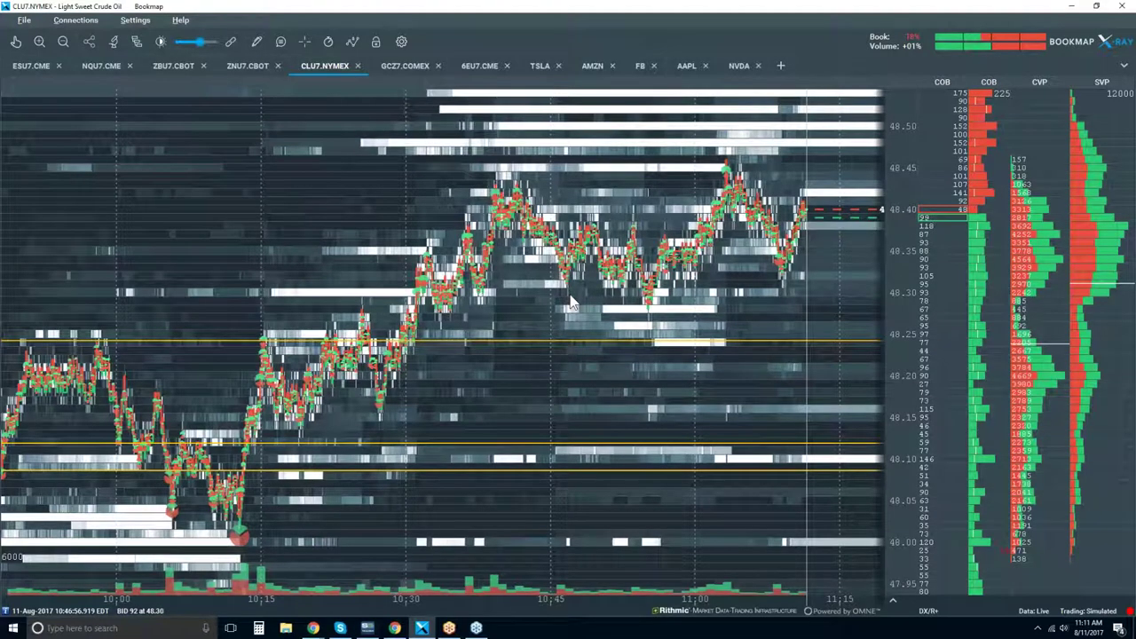
pyautogui.scroll(-1, 593, 245)
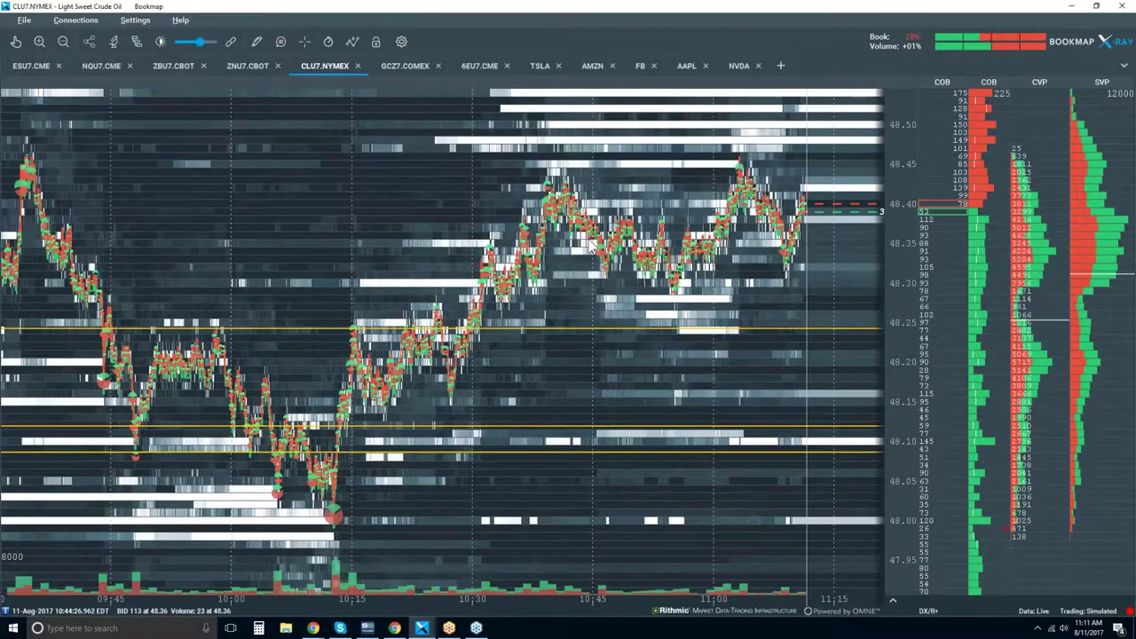
pyautogui.scroll(-1, 592, 245)
pyautogui.scroll(-2, 589, 245)
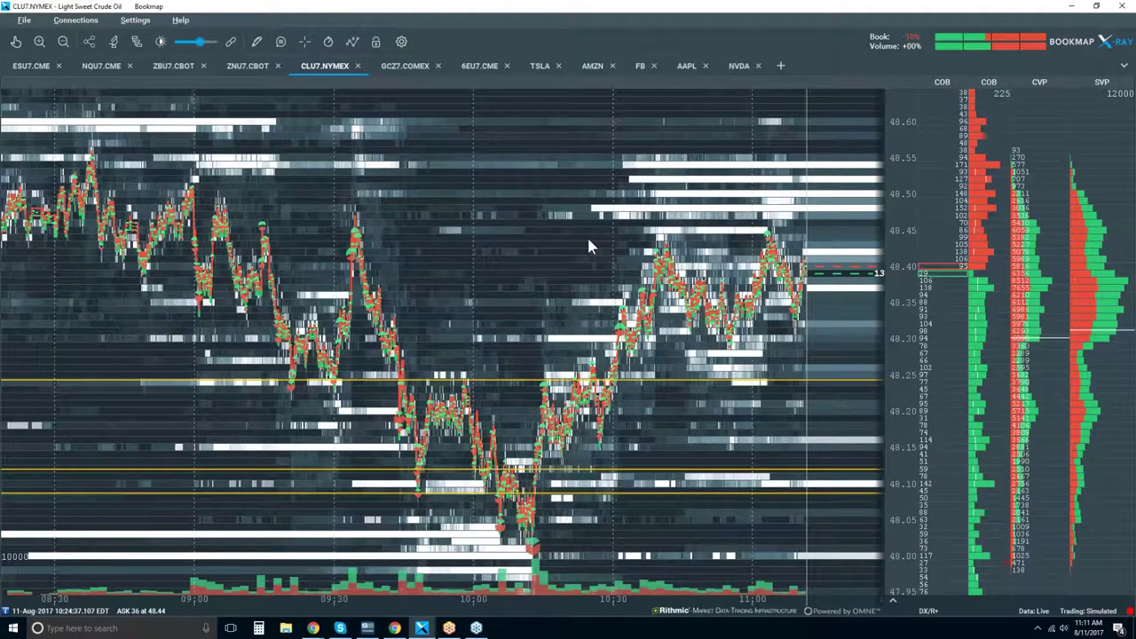
pyautogui.scroll(-2, 589, 245)
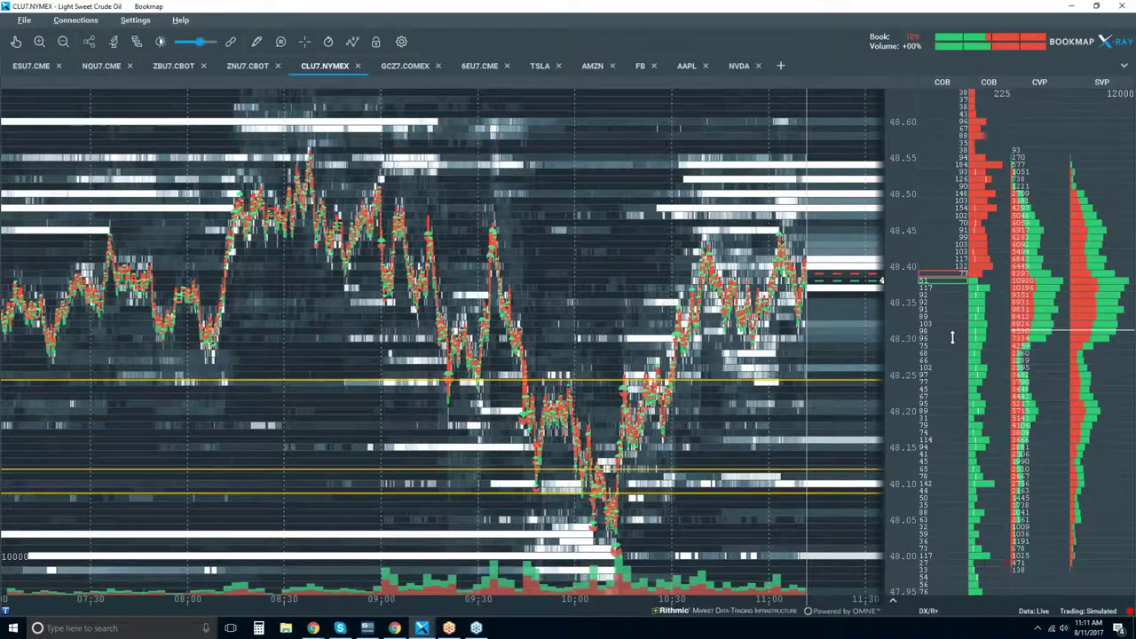
pyautogui.scroll(-2, 952, 329)
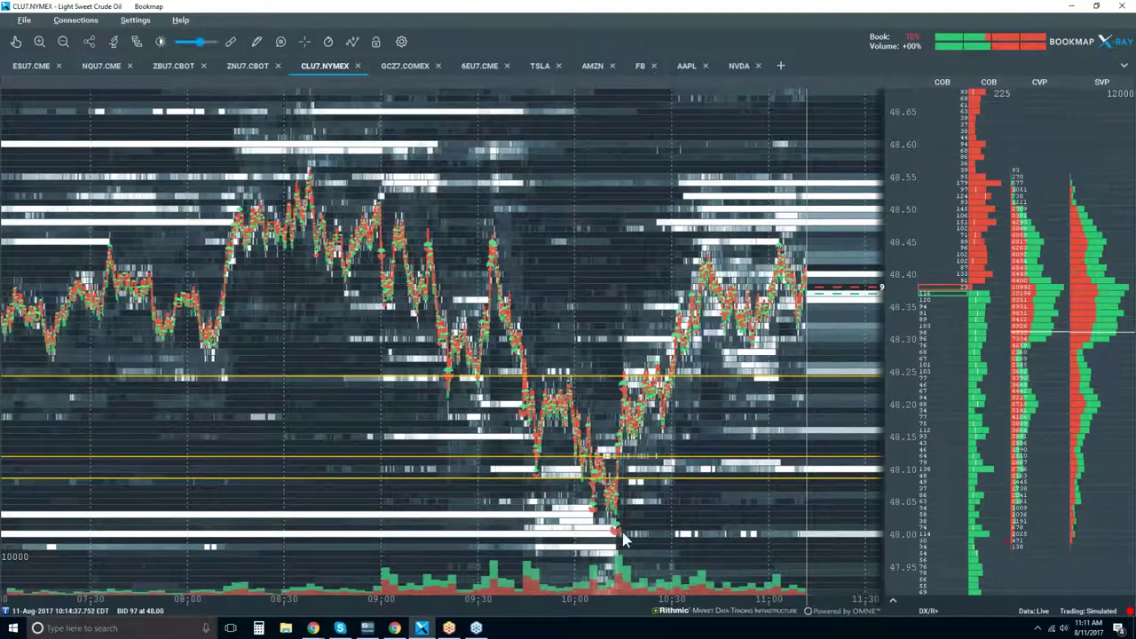
pyautogui.doubleClick(710, 9)
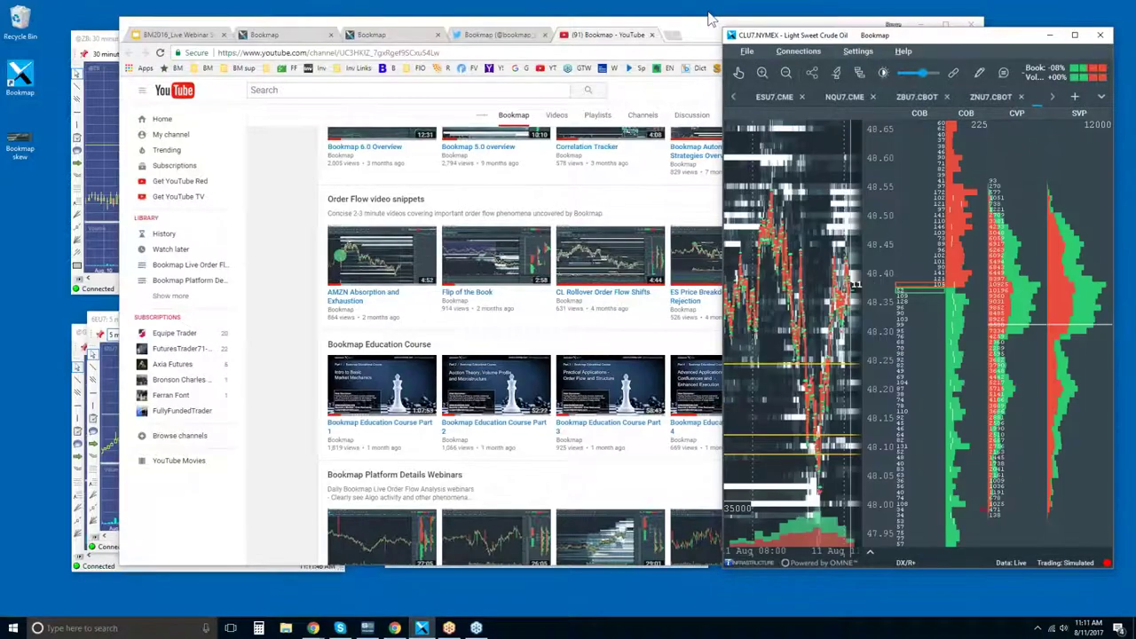
# - Bring the ZB, ES, 6EU7 and GCLU7 chart windows to the front with Alt+Tab
pyautogui.hotkey('alt', 'Tab')
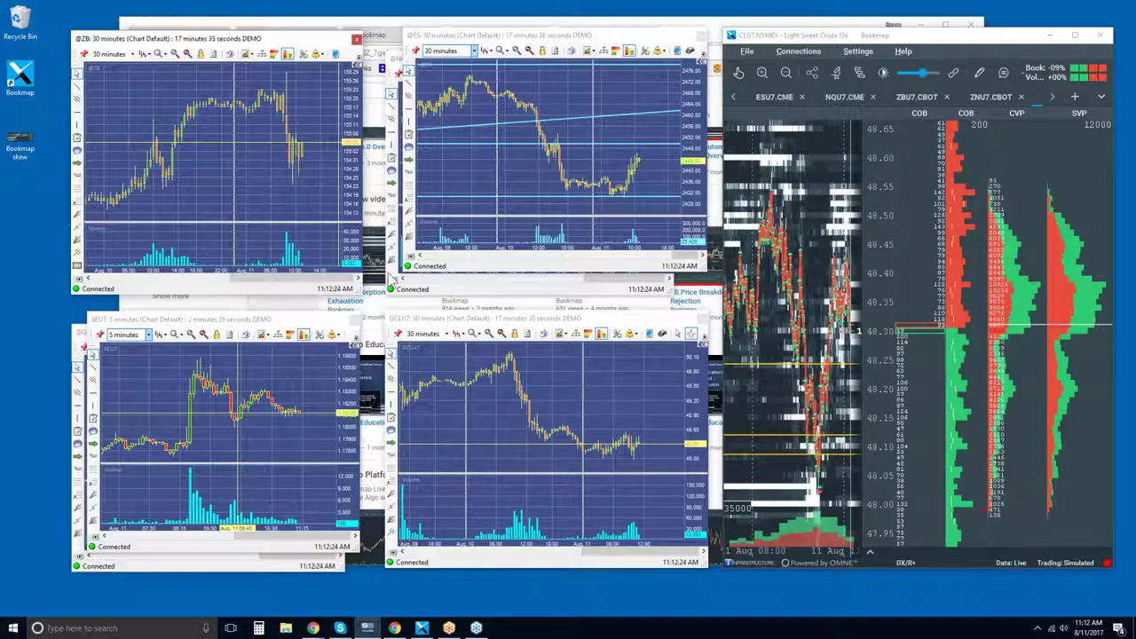
# - Enlarge the ES 30-minute chart and raise its lower horizontal line to the recent lows
pyautogui.moveTo(401, 275); pyautogui.dragTo(21, 524)
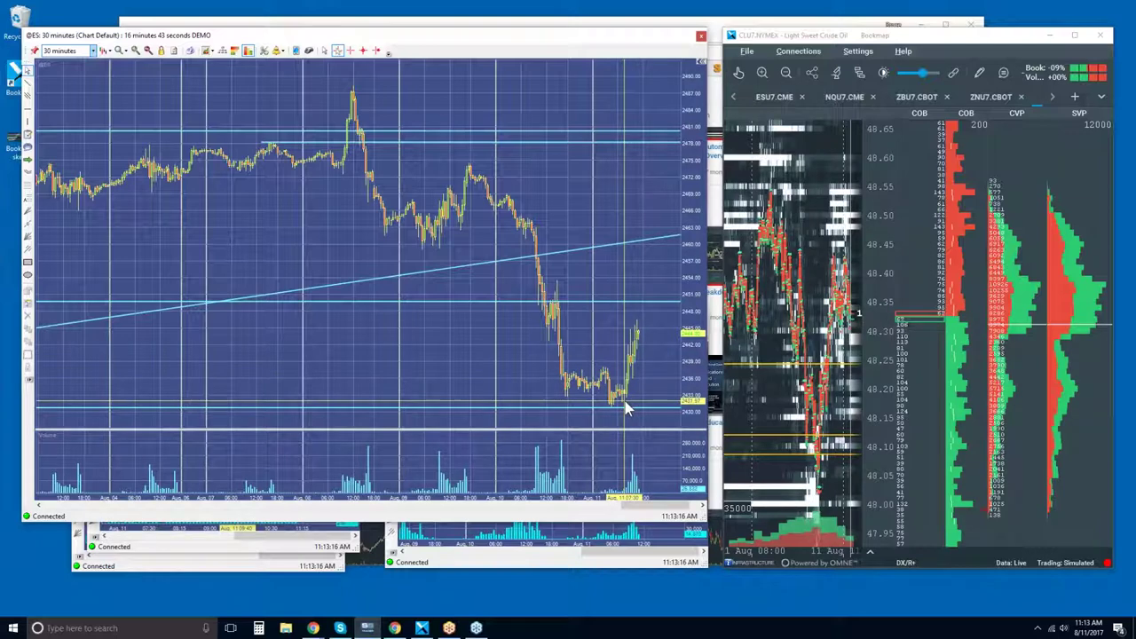
pyautogui.moveTo(624, 402); pyautogui.dragTo(563, 317)
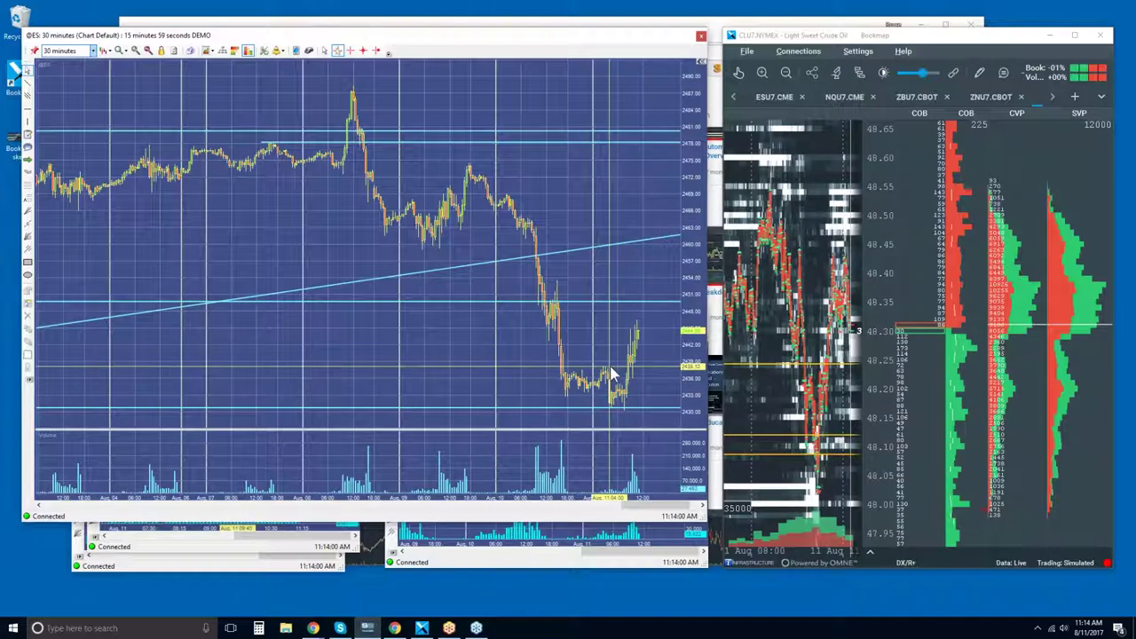
# - Draw horizontal price lines at the ES consolidation near 2438–2450 and nudge one into place
pyautogui.click(30, 113)
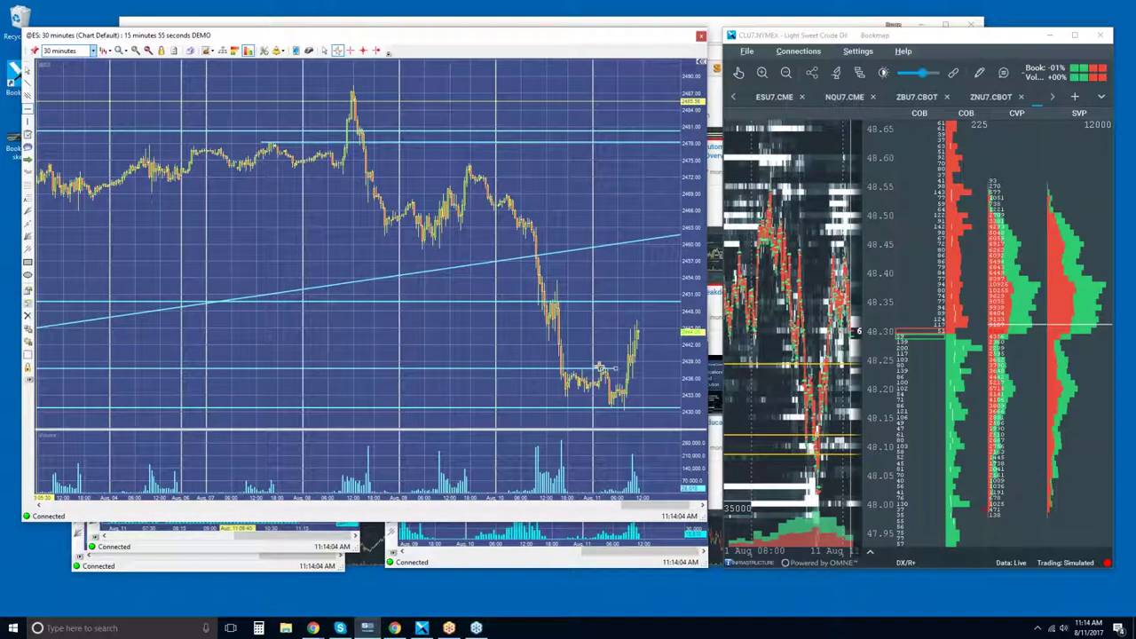
pyautogui.click(651, 370)
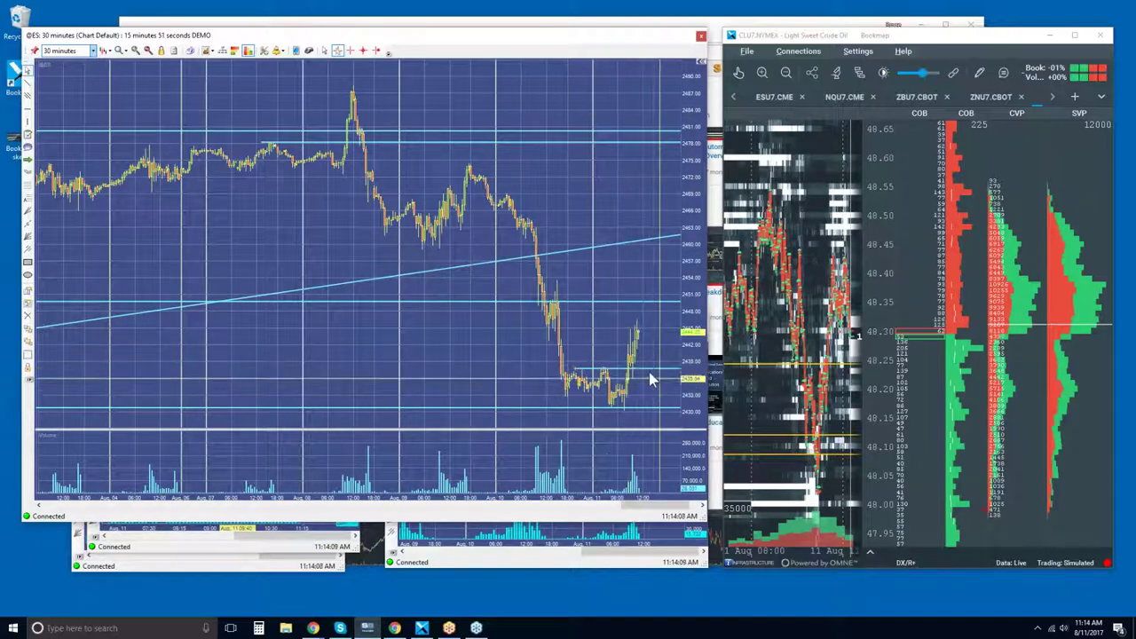
pyautogui.click(639, 372)
pyautogui.moveTo(633, 372)
pyautogui.mouseDown()
pyautogui.moveTo(639, 325)
pyautogui.moveTo(645, 369)
pyautogui.mouseUp()
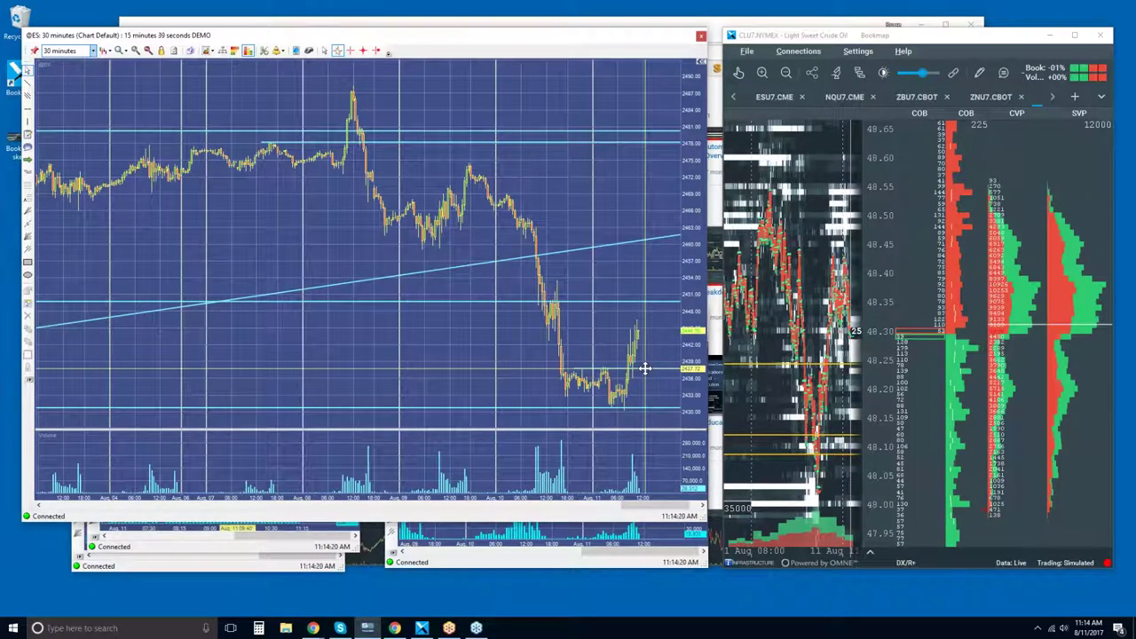
# - Maximize Bookmap, switch to the ESU7.CME chart, and zoom out to show from 07:00
pyautogui.doubleClick(932, 40)
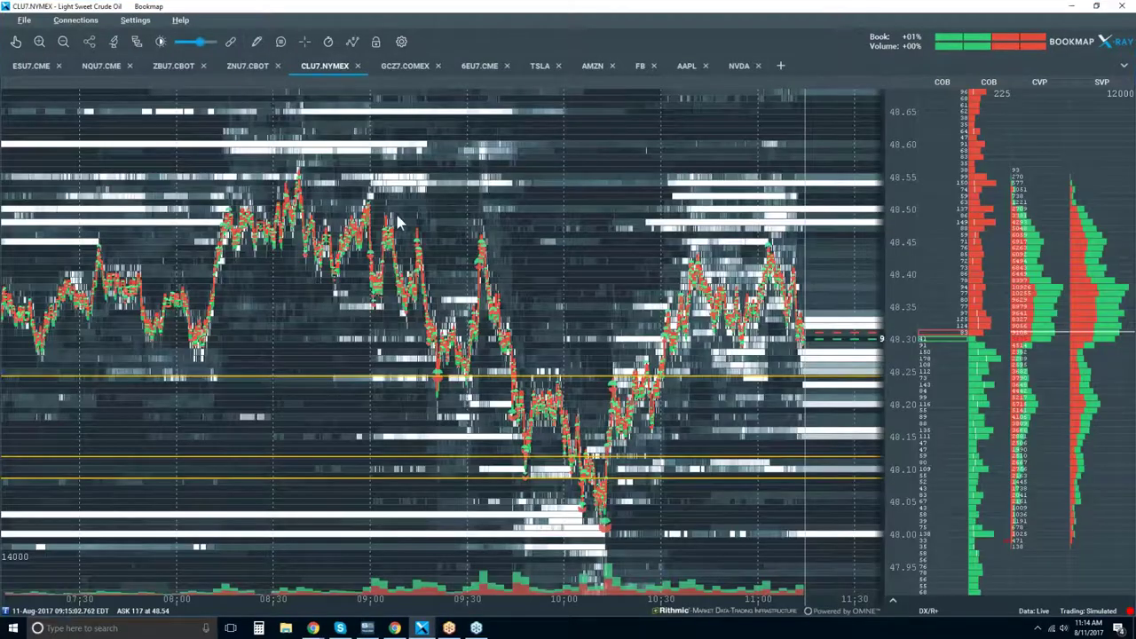
pyautogui.click(25, 69)
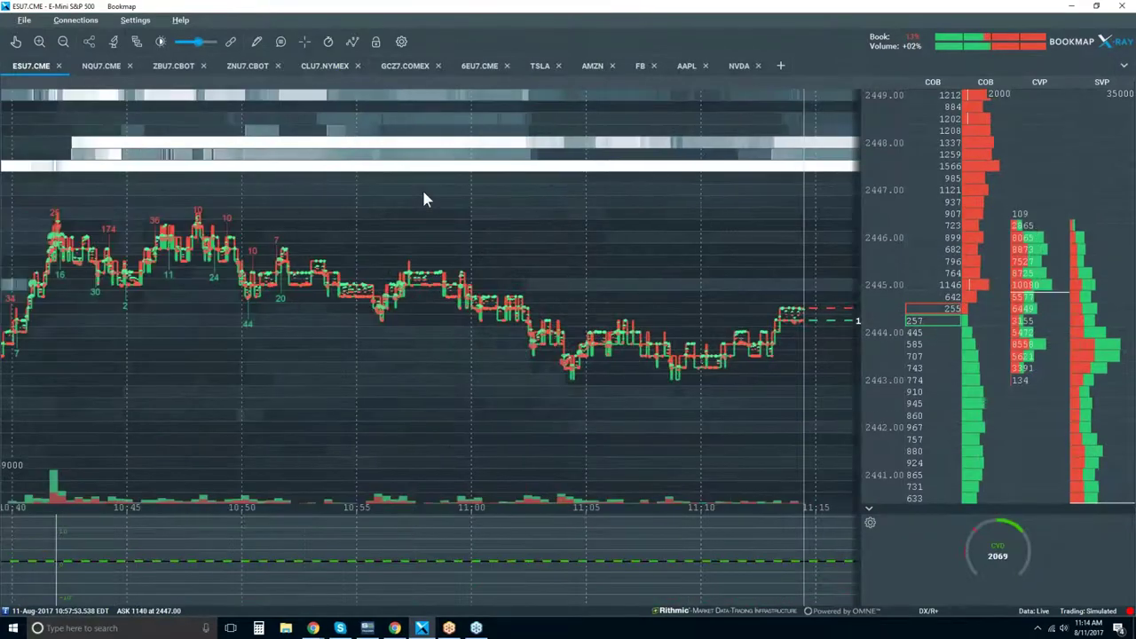
pyautogui.scroll(-3, 423, 199)
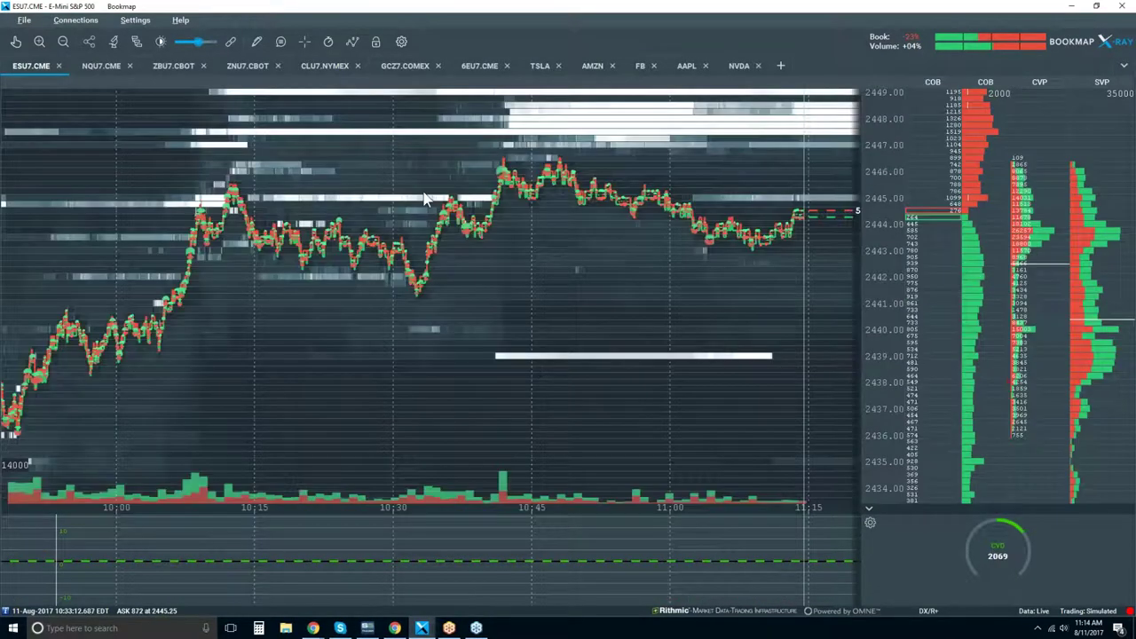
pyautogui.scroll(-3, 424, 199)
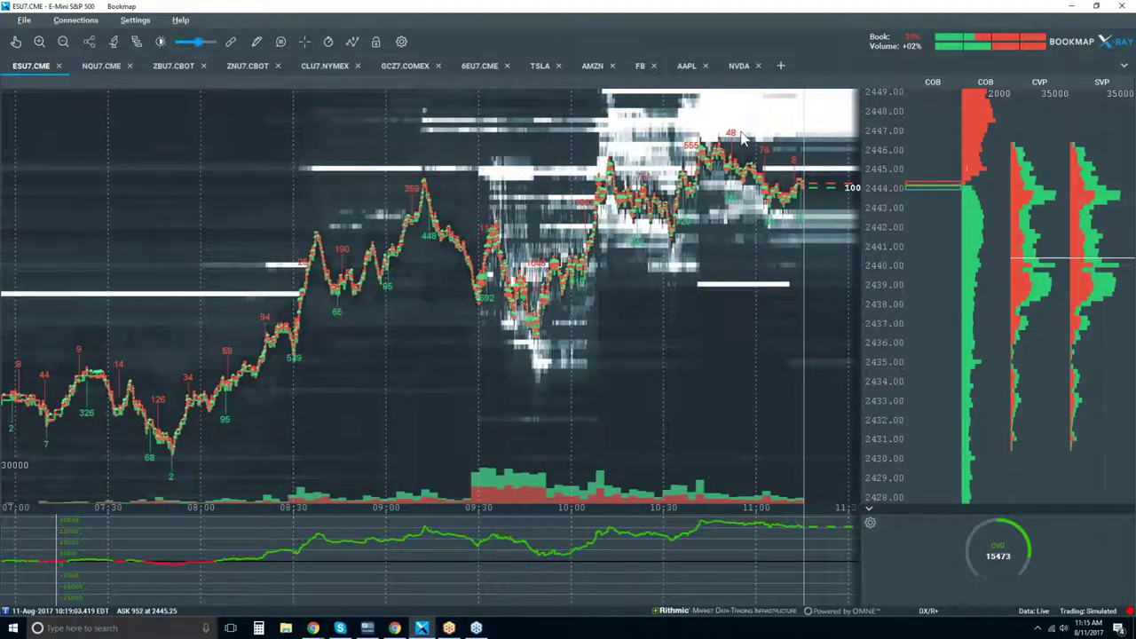
pyautogui.scroll(-3, 922, 142)
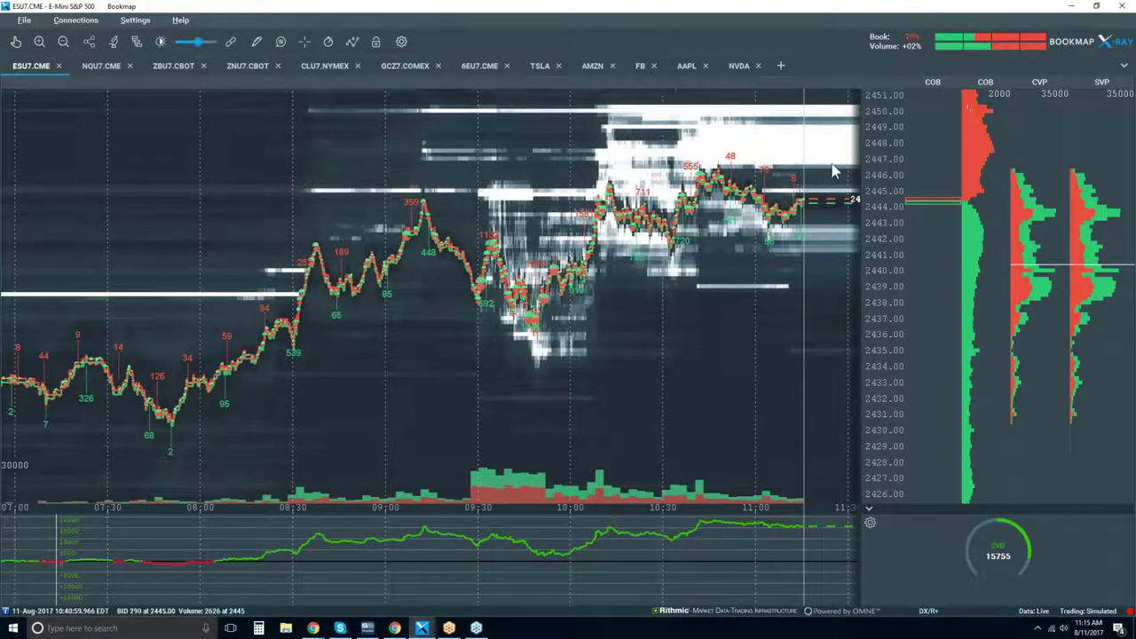
pyautogui.moveTo(899, 156); pyautogui.dragTo(896, 133)
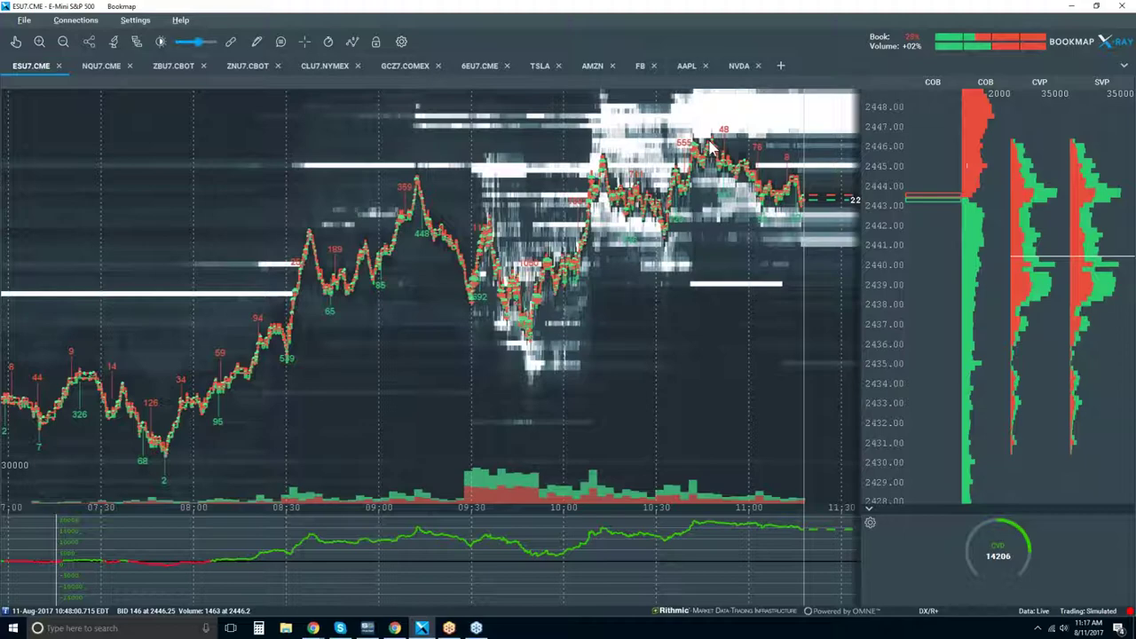
# - Zoom the ESU7.CME time axis to span 09:00–11:15, with price near 2443
pyautogui.scroll(1, 772, 159)
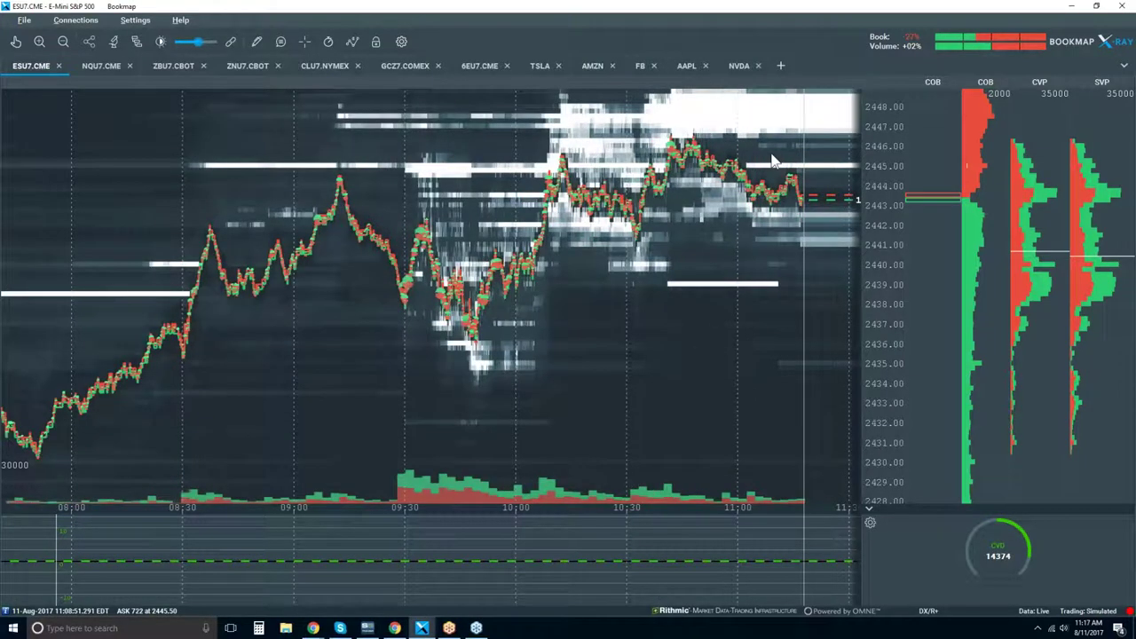
pyautogui.scroll(3, 770, 157)
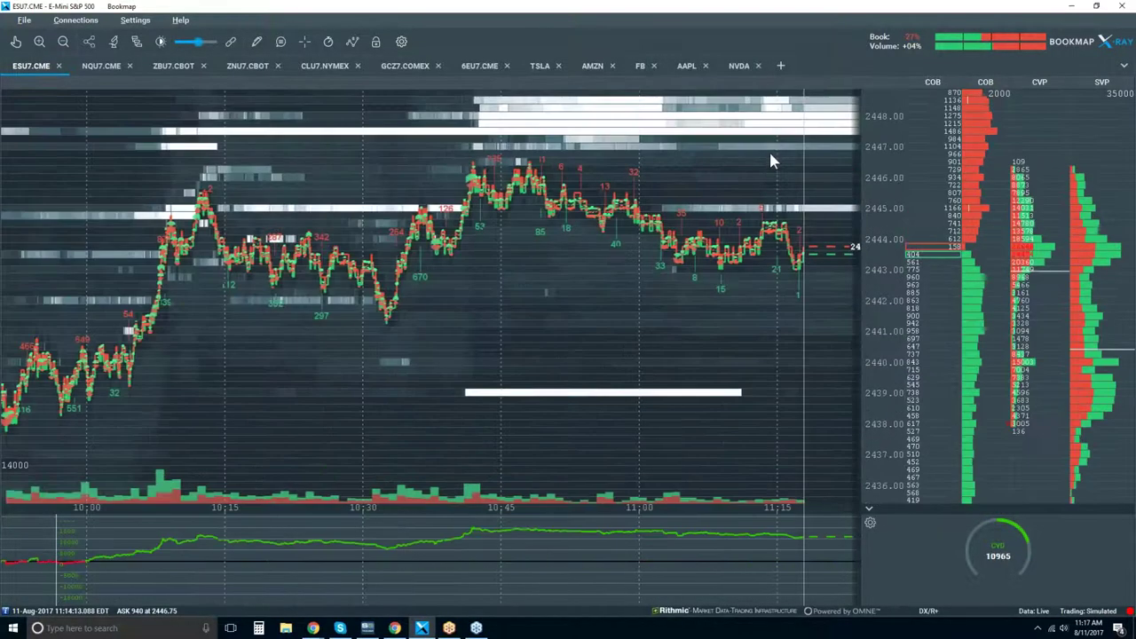
pyautogui.scroll(-1, 641, 195)
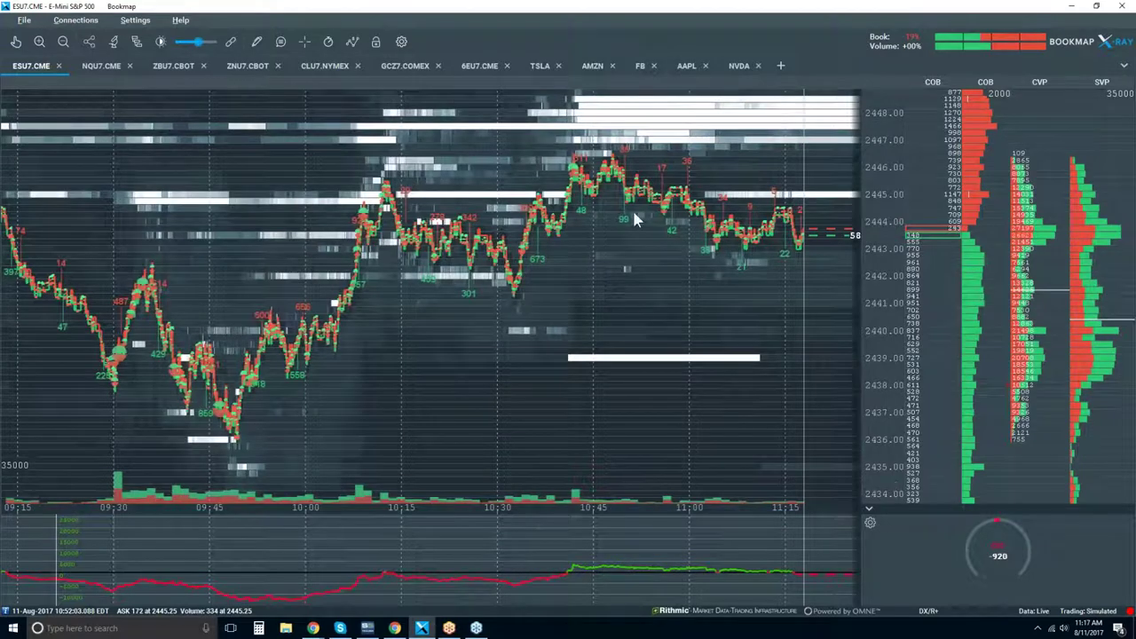
pyautogui.scroll(-1, 404, 311)
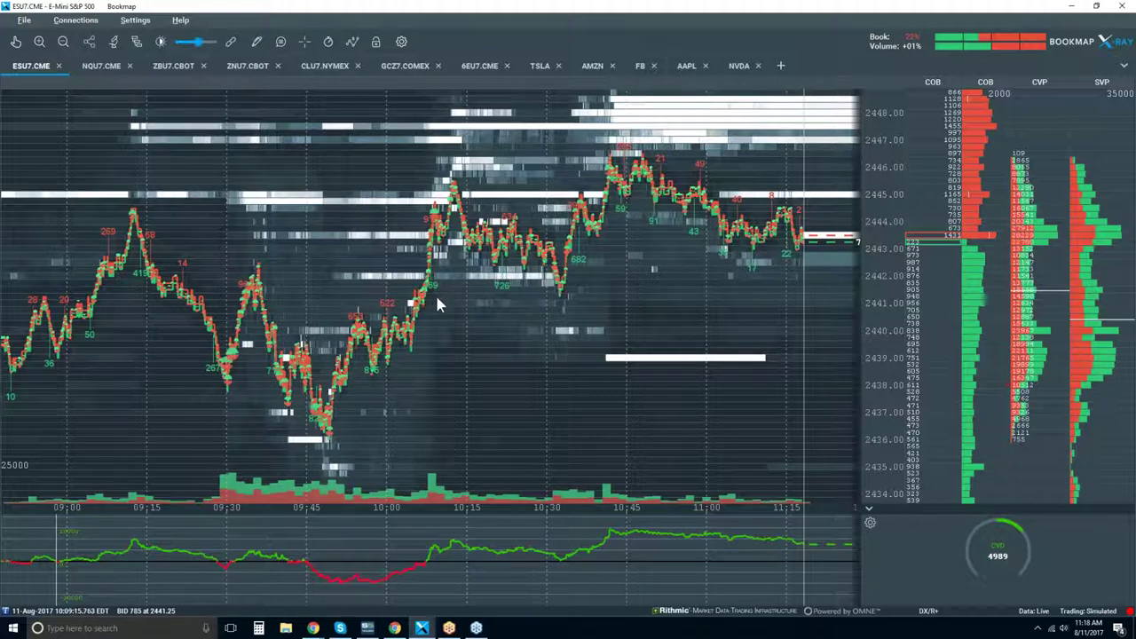
# - Place a horizontal line just above 2440, then box the pre-10:00 consolidation (about 2439–2440.5) with a rectangle
pyautogui.click(257, 41)
pyautogui.click(293, 180)
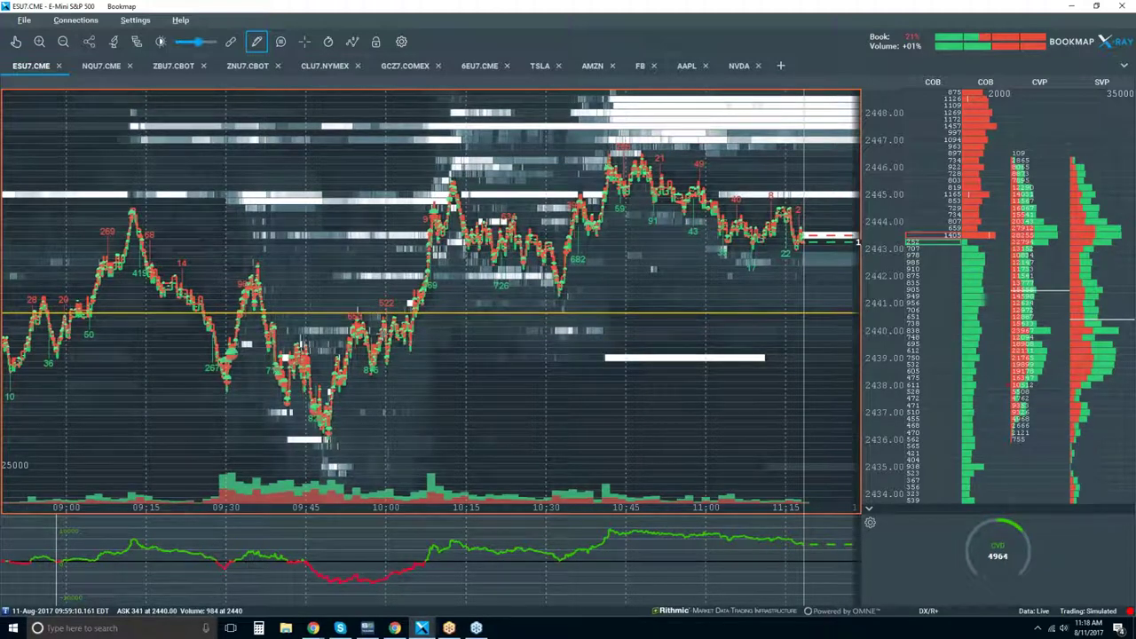
pyautogui.click(259, 40)
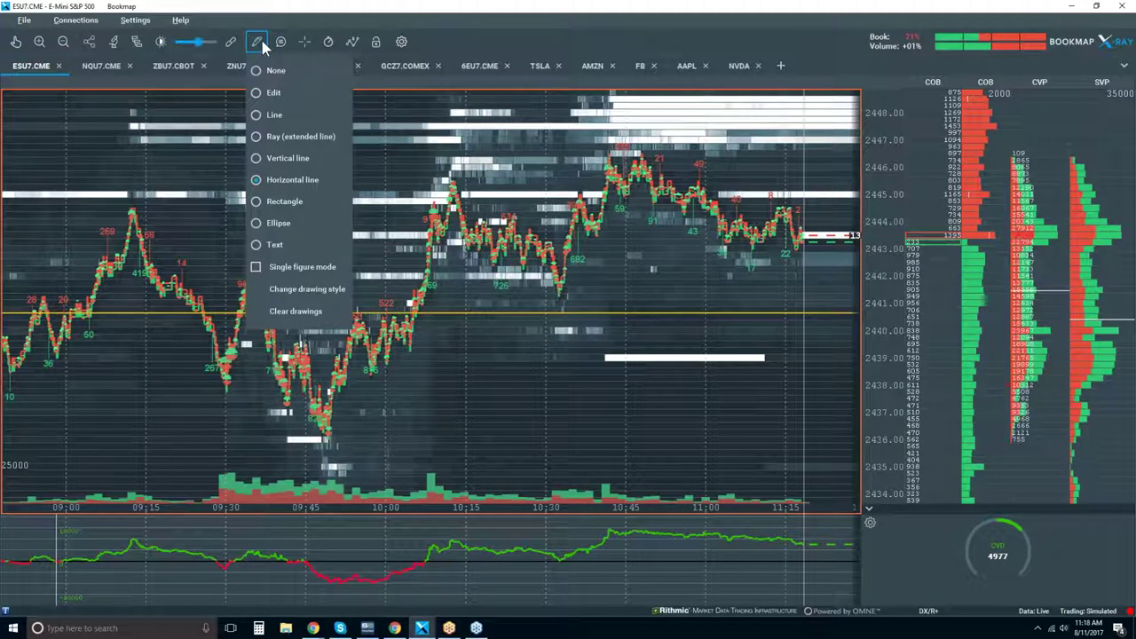
pyautogui.click(294, 203)
pyautogui.moveTo(415, 317); pyautogui.dragTo(338, 371)
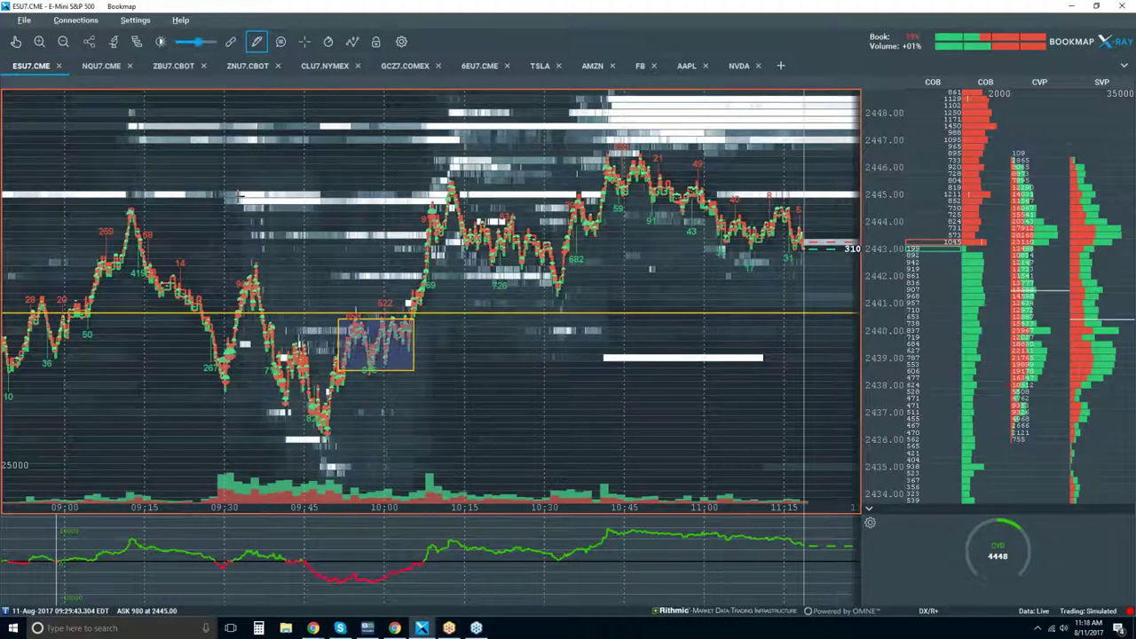
# - Set the drawing tool back to None and switch the chart to pan mode
pyautogui.click(258, 42)
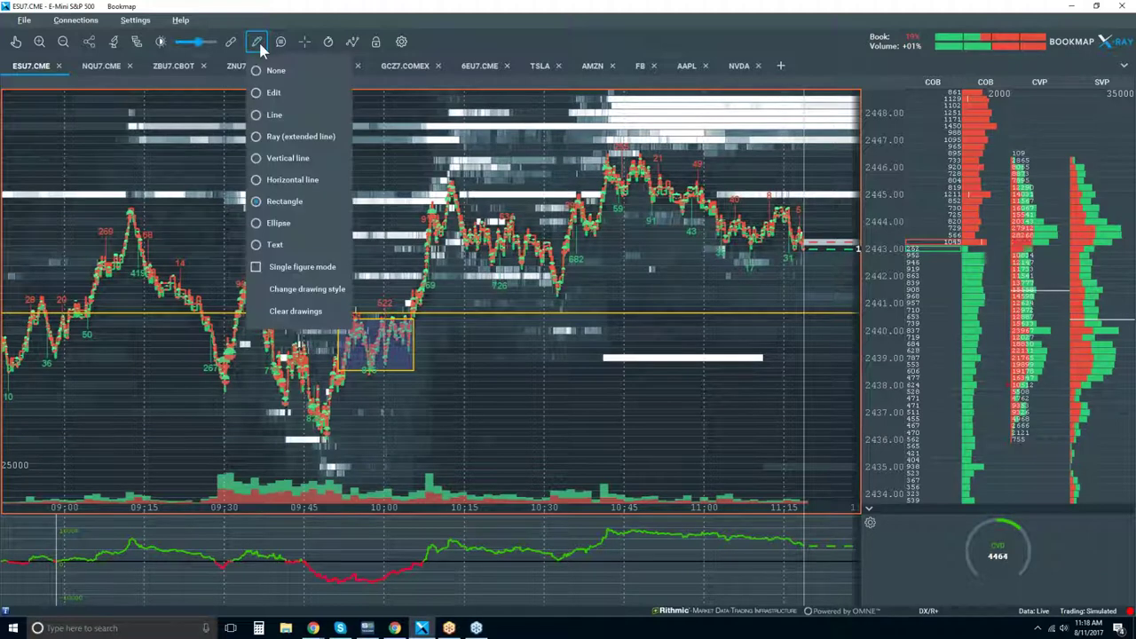
pyautogui.click(272, 69)
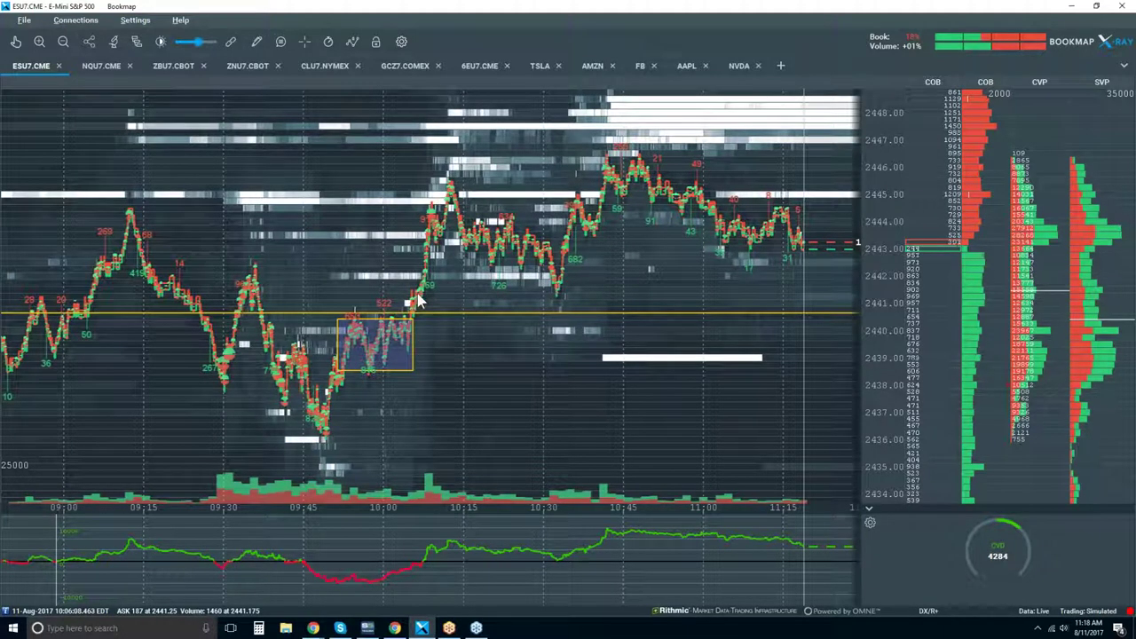
pyautogui.click(15, 41)
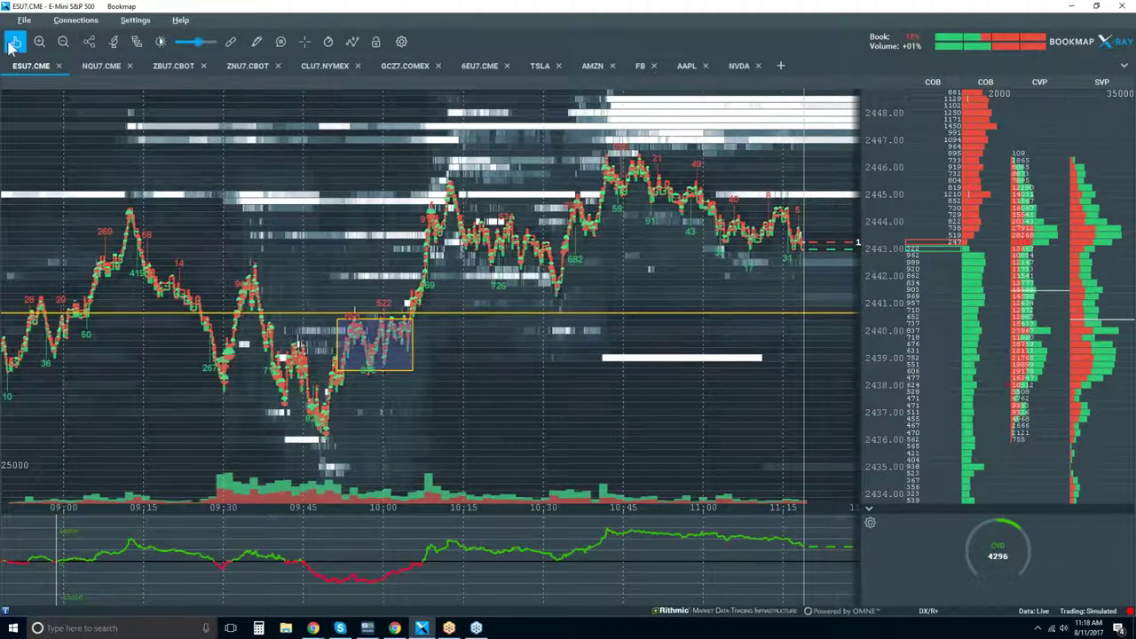
# - Zoom the time axis out and back in until roughly 09:55–10:45 is shown
pyautogui.scroll(2, 455, 272)
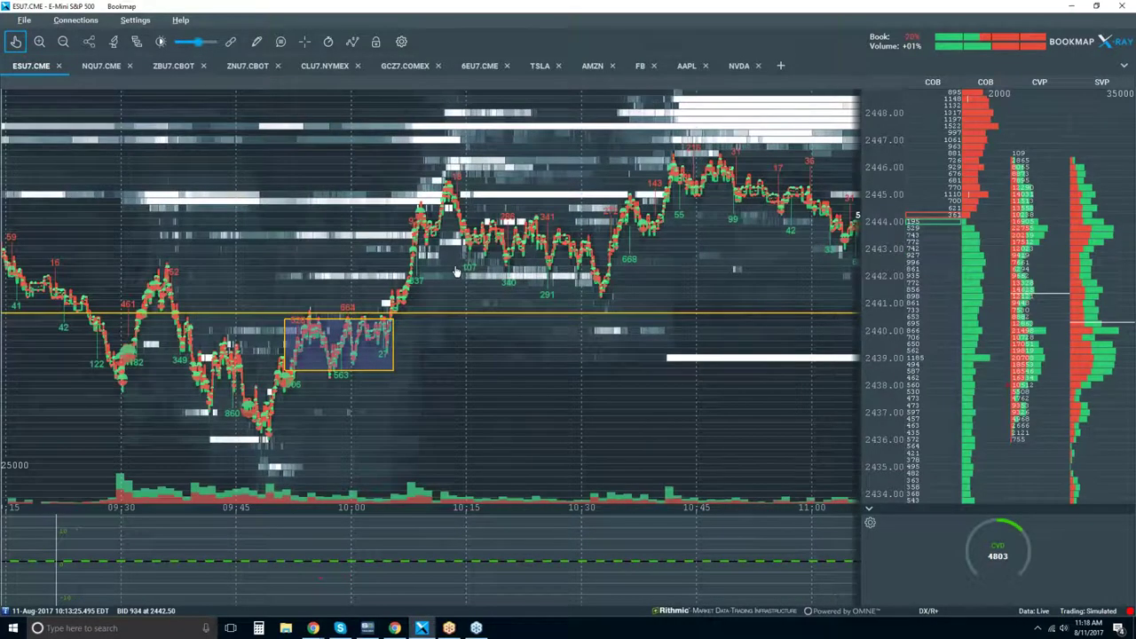
pyautogui.scroll(2, 455, 272)
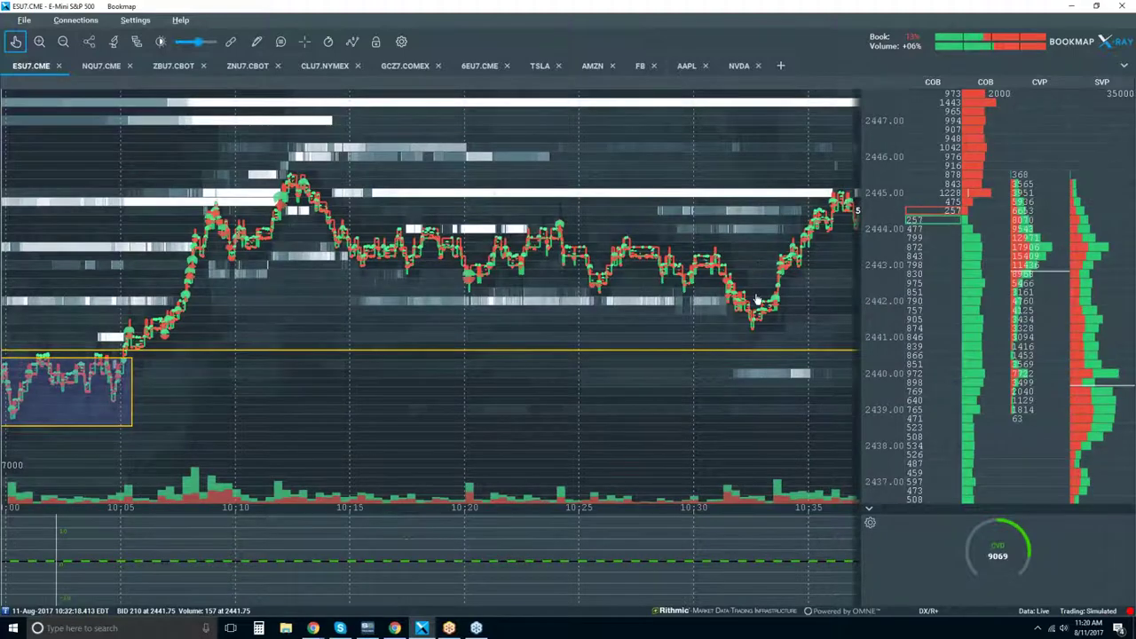
pyautogui.scroll(3, 755, 264)
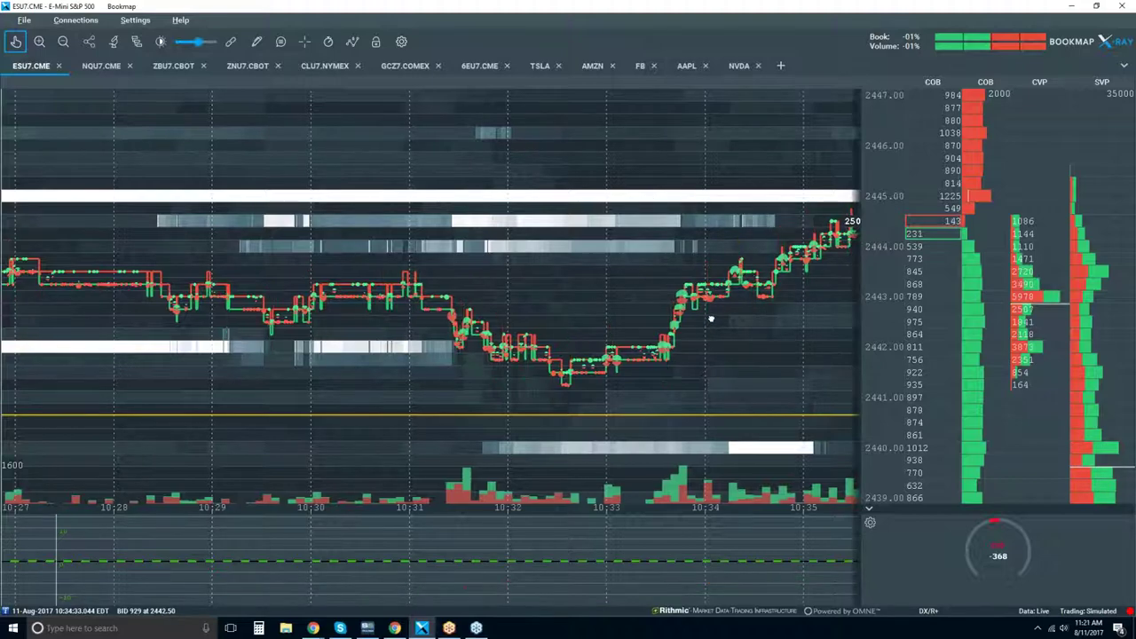
pyautogui.scroll(-3, 665, 306)
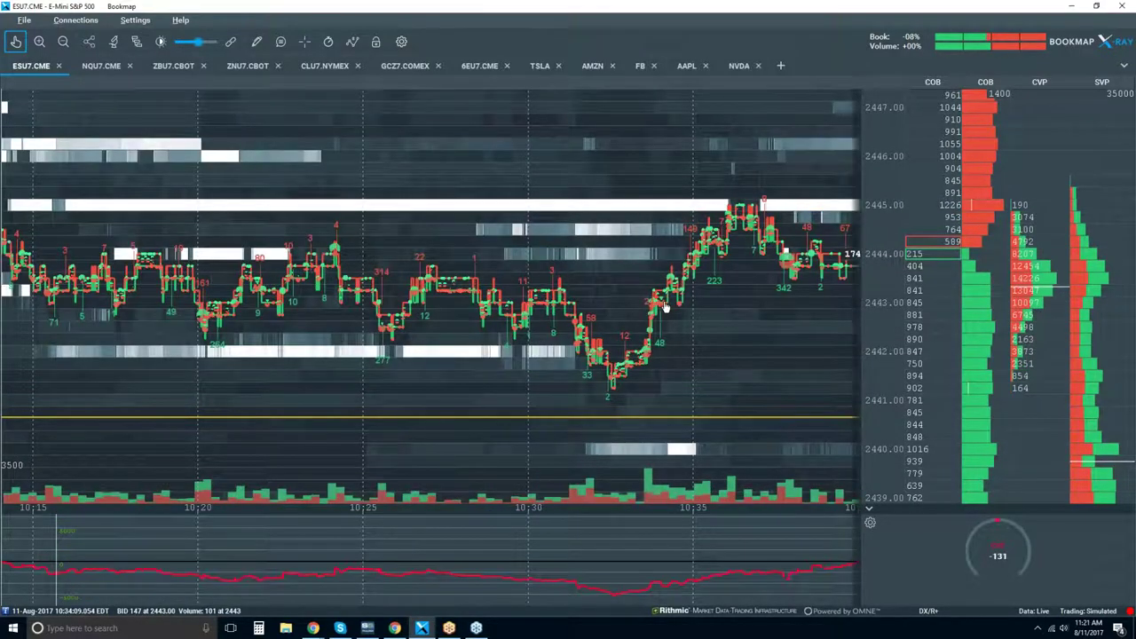
pyautogui.scroll(-3, 665, 306)
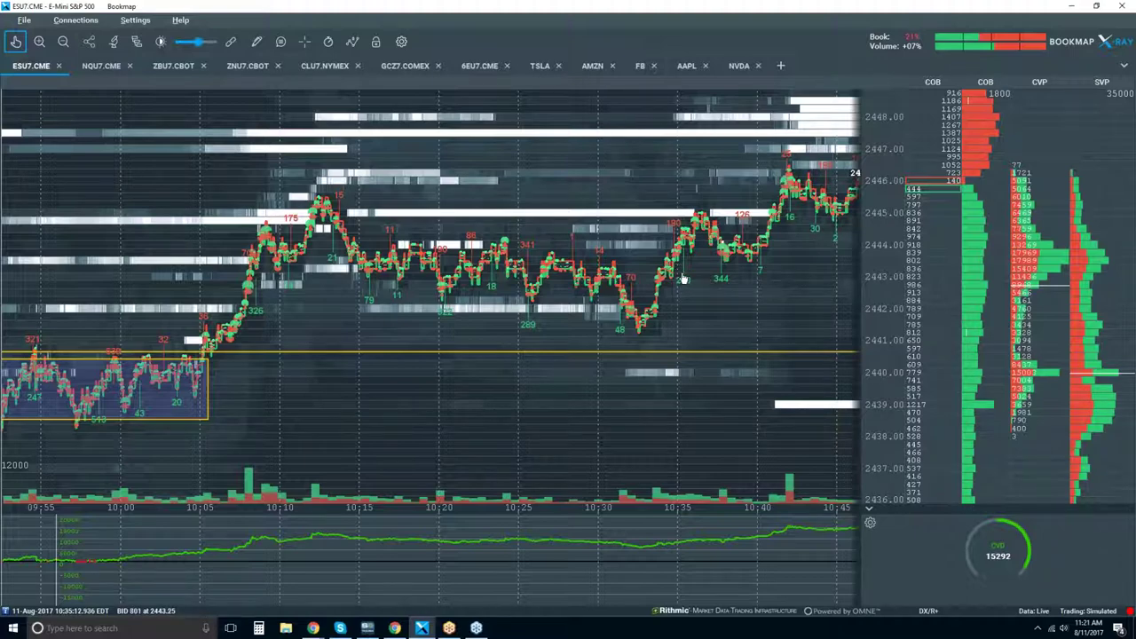
pyautogui.scroll(3, 684, 279)
pyautogui.scroll(-3, 683, 279)
pyautogui.scroll(-2, 684, 279)
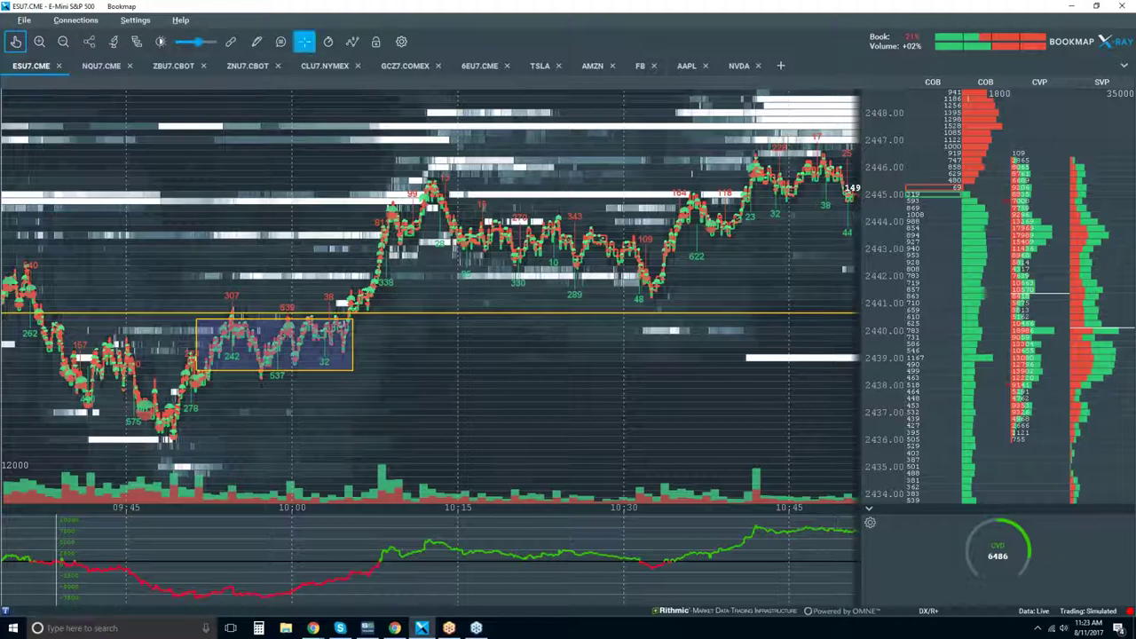
# - Draw a large rectangle over the 10:05–10:40 range near 2441–2445.5, plus a smaller 10:18–10:32 box inside it
pyautogui.click(256, 46)
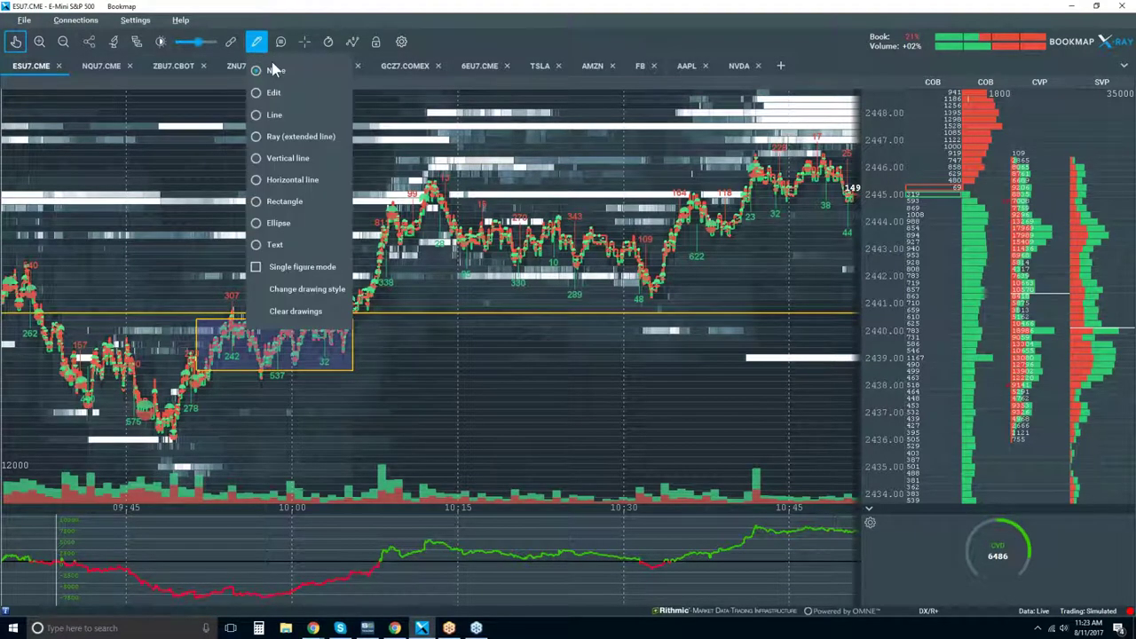
pyautogui.click(309, 201)
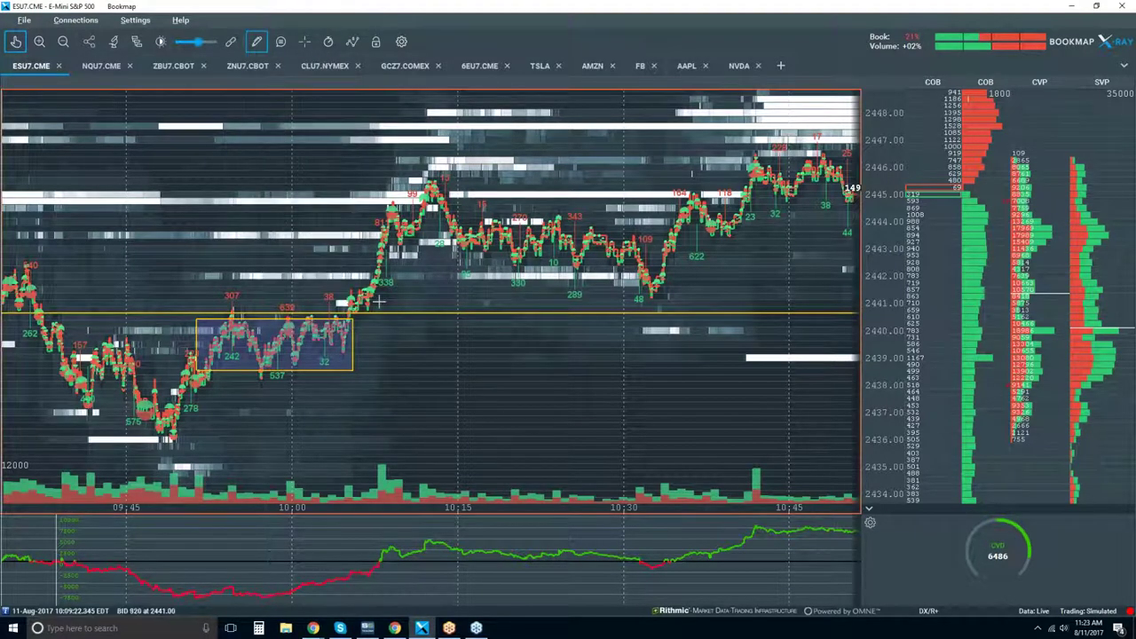
pyautogui.moveTo(353, 311); pyautogui.dragTo(758, 182)
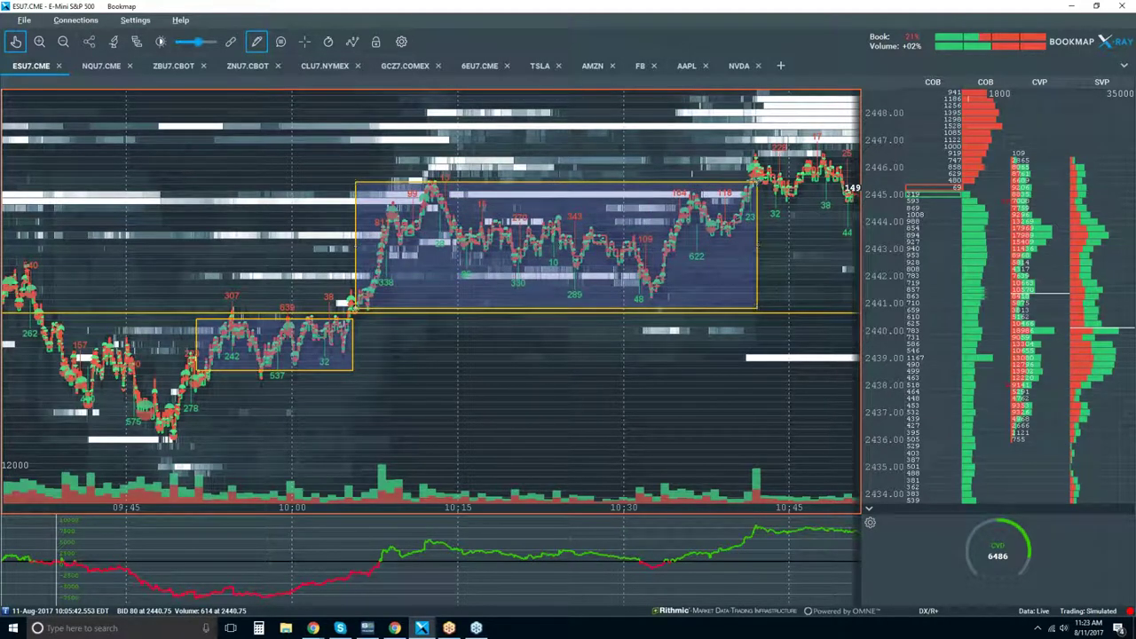
pyautogui.moveTo(439, 213); pyautogui.dragTo(638, 264)
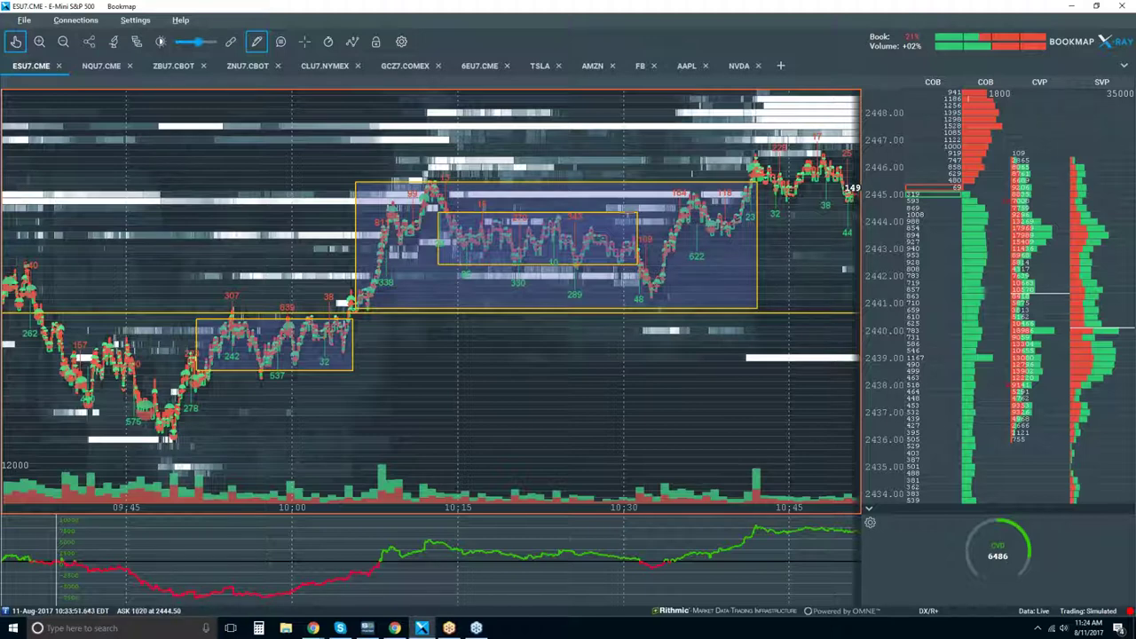
# - Clear all drawings from the chart, confirm the removal, and set the drawing tool back to None
pyautogui.click(257, 42)
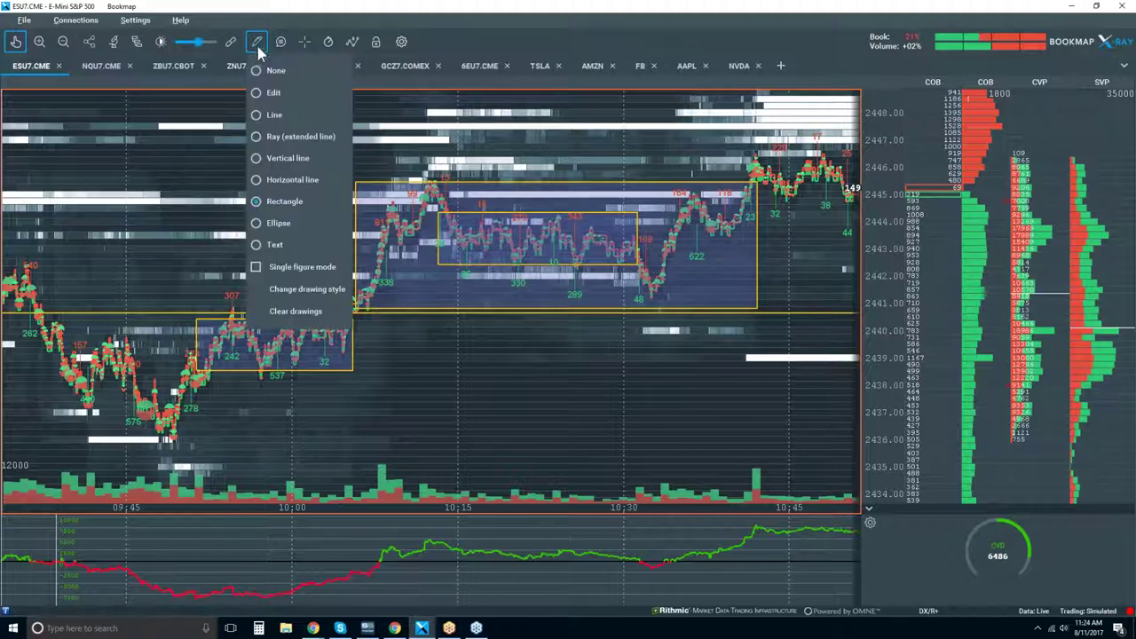
pyautogui.click(312, 318)
pyautogui.click(630, 366)
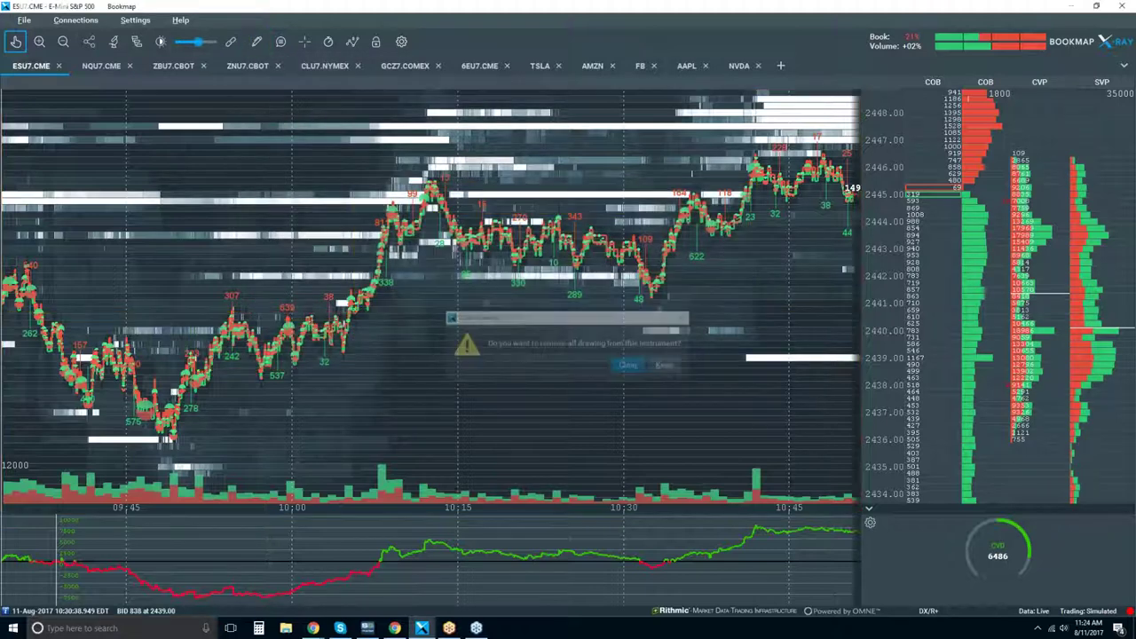
pyautogui.click(256, 42)
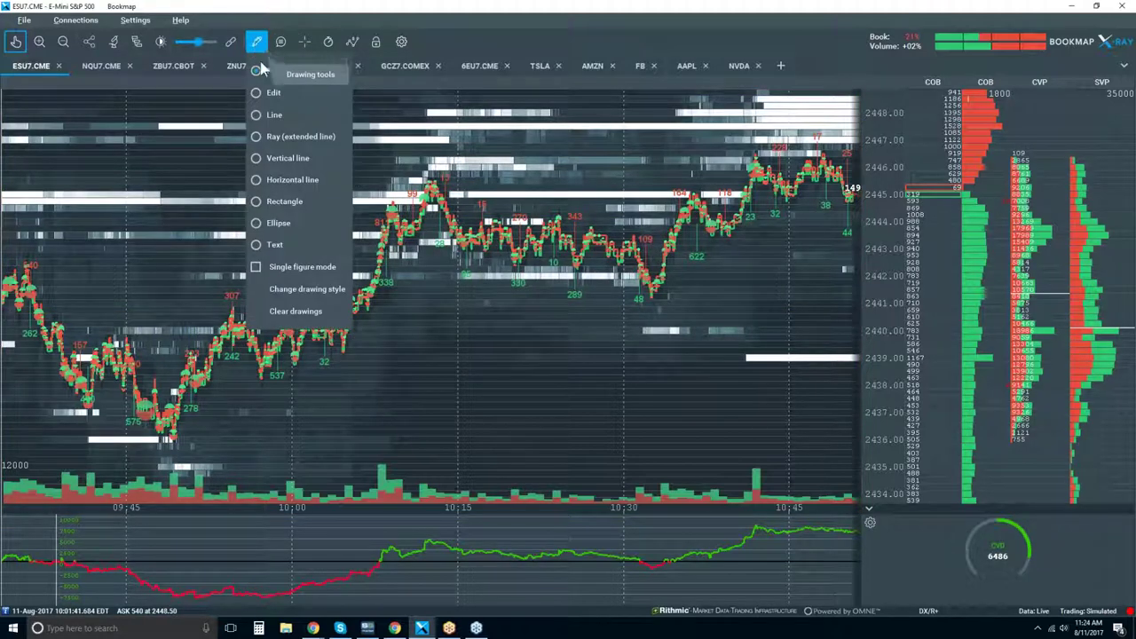
pyautogui.click(270, 73)
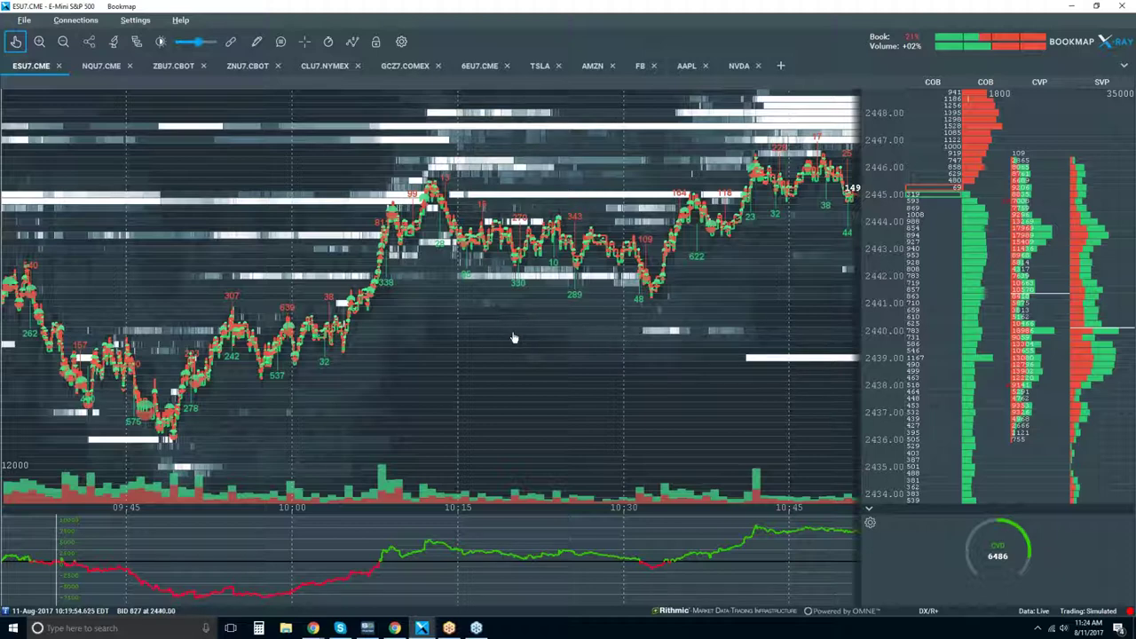
# - Pan toward earlier times and zoom out to show 09:00 to about 11:30
pyautogui.moveTo(368, 327); pyautogui.dragTo(462, 328)
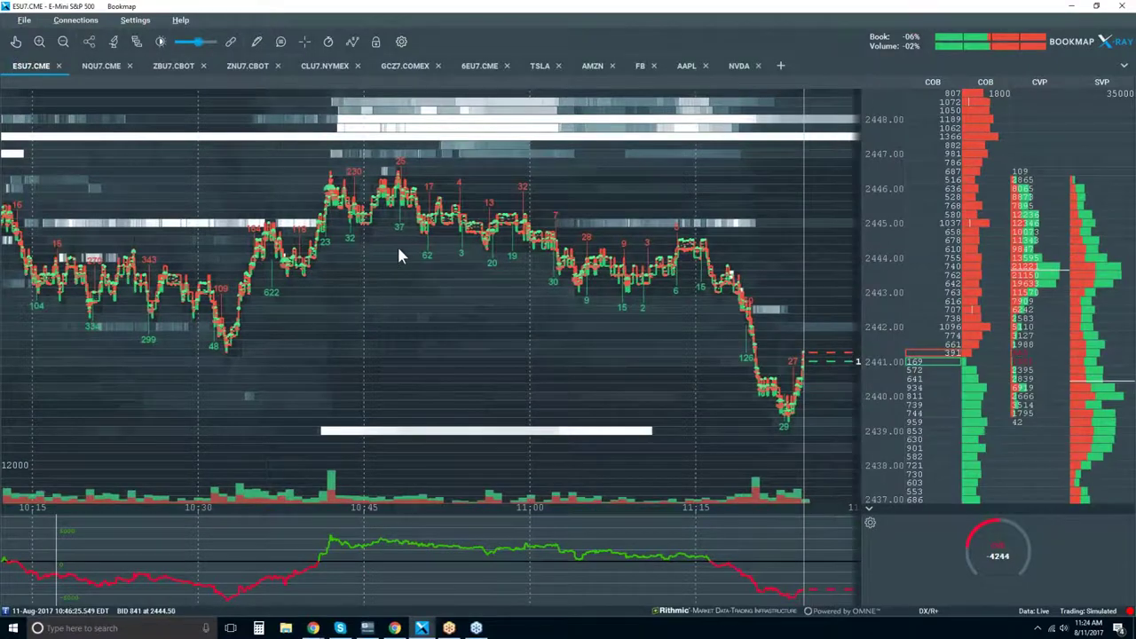
pyautogui.scroll(-2, 438, 284)
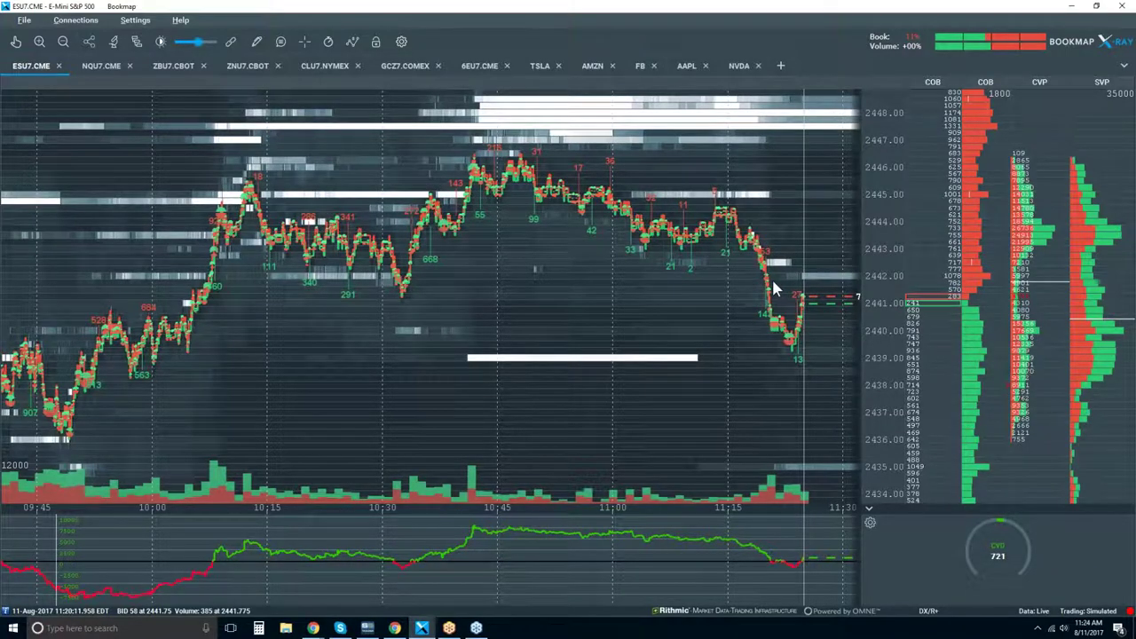
pyautogui.scroll(2, 774, 289)
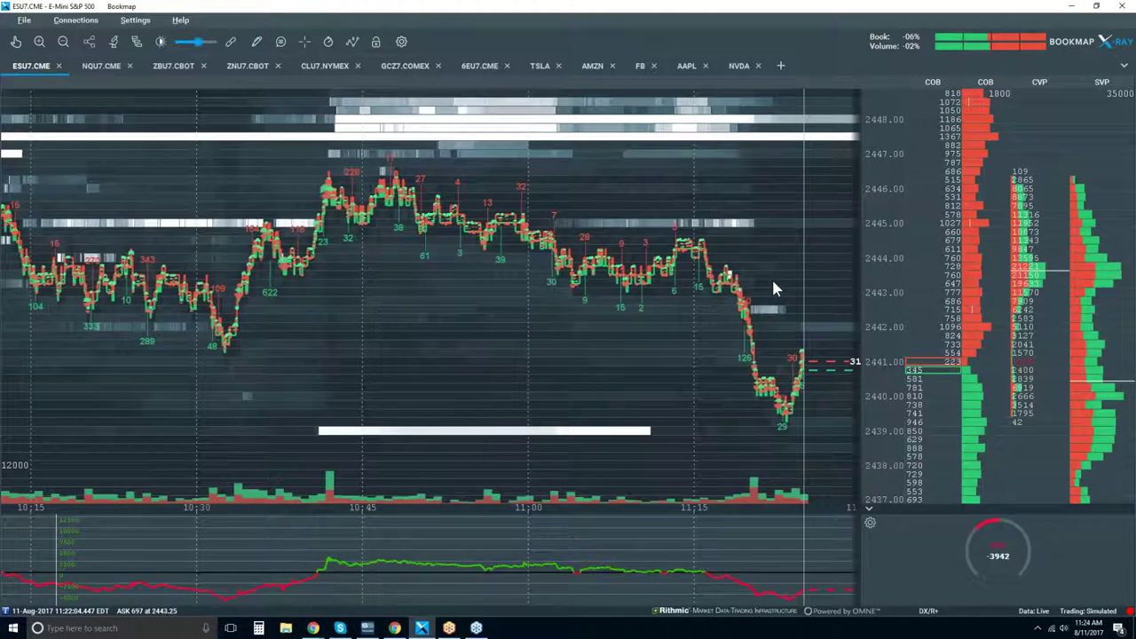
pyautogui.scroll(-3, 774, 289)
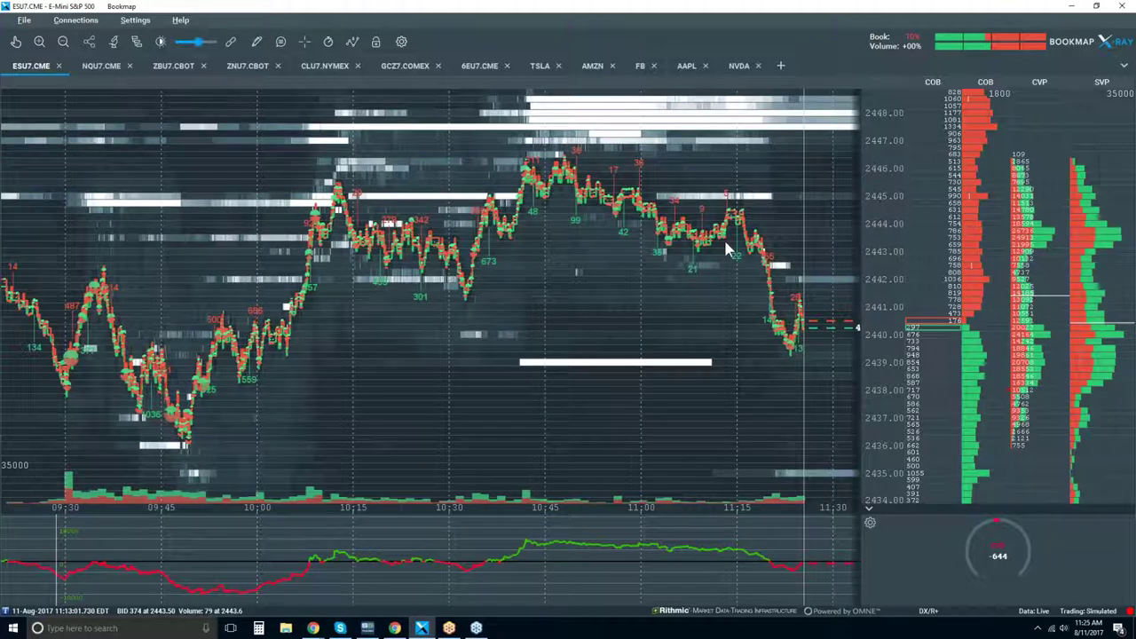
pyautogui.scroll(-1, 680, 233)
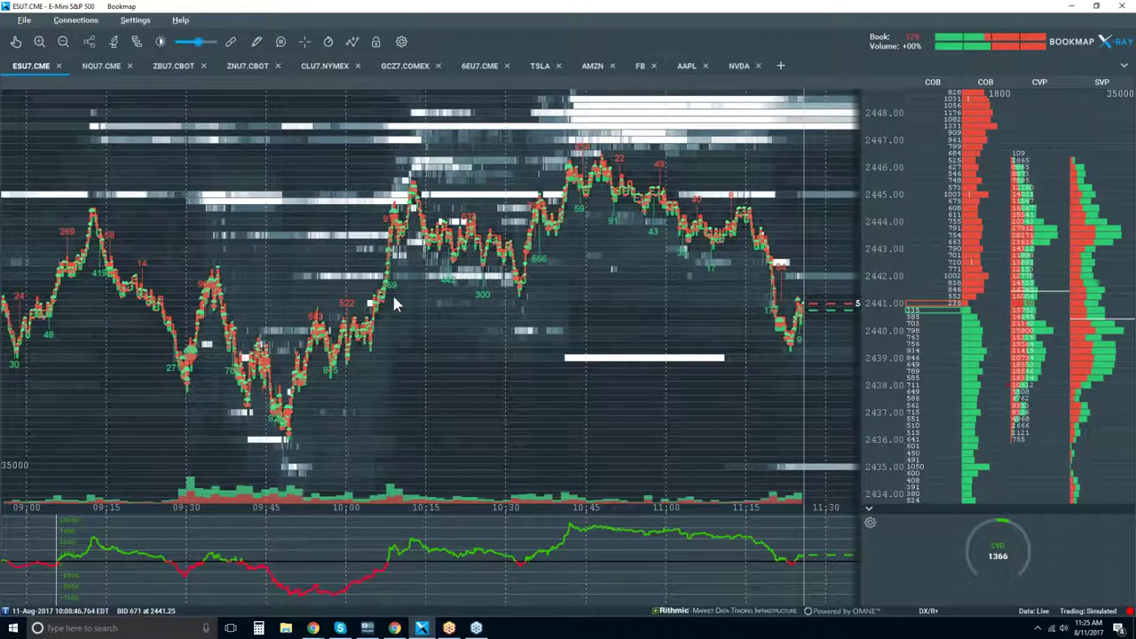
# - Place a horizontal line at 2441 across the chart
pyautogui.click(256, 42)
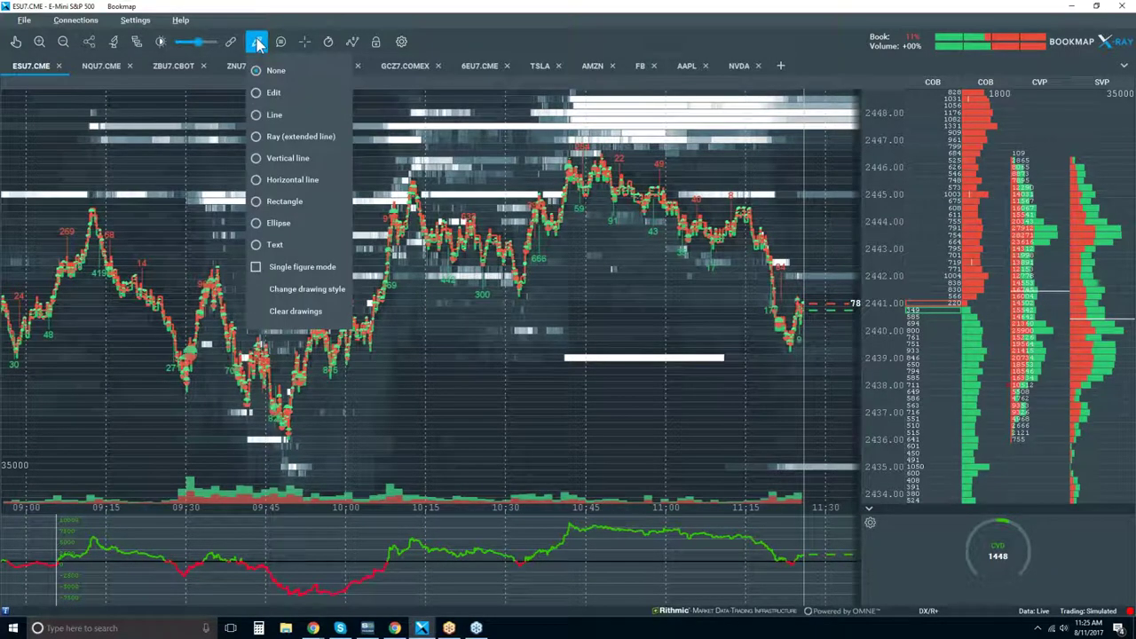
pyautogui.click(308, 182)
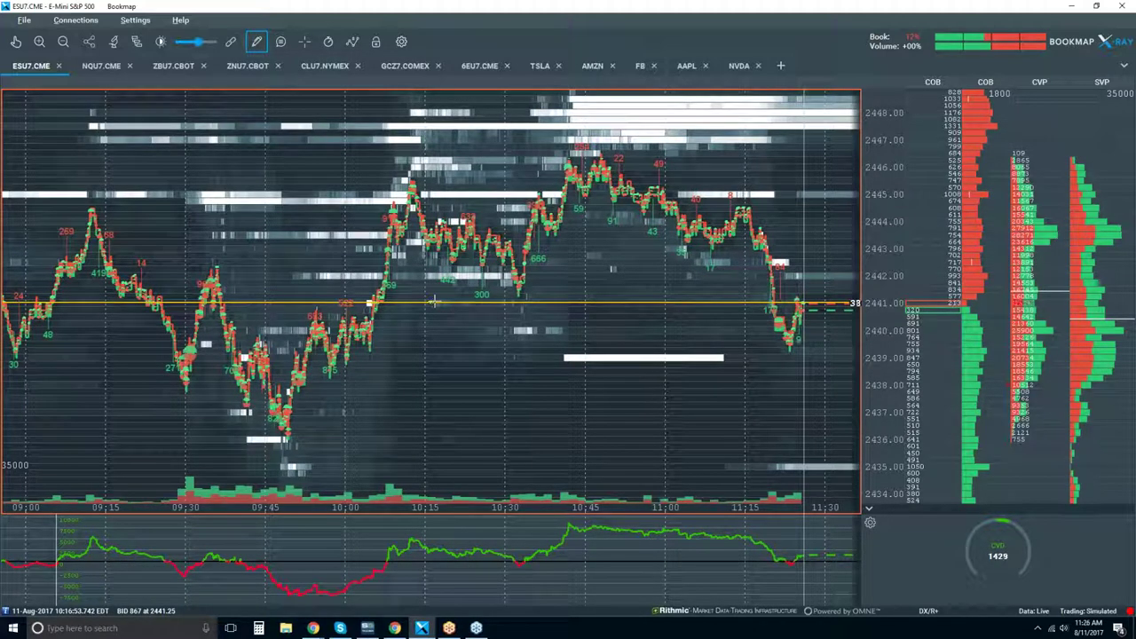
pyautogui.click(435, 303)
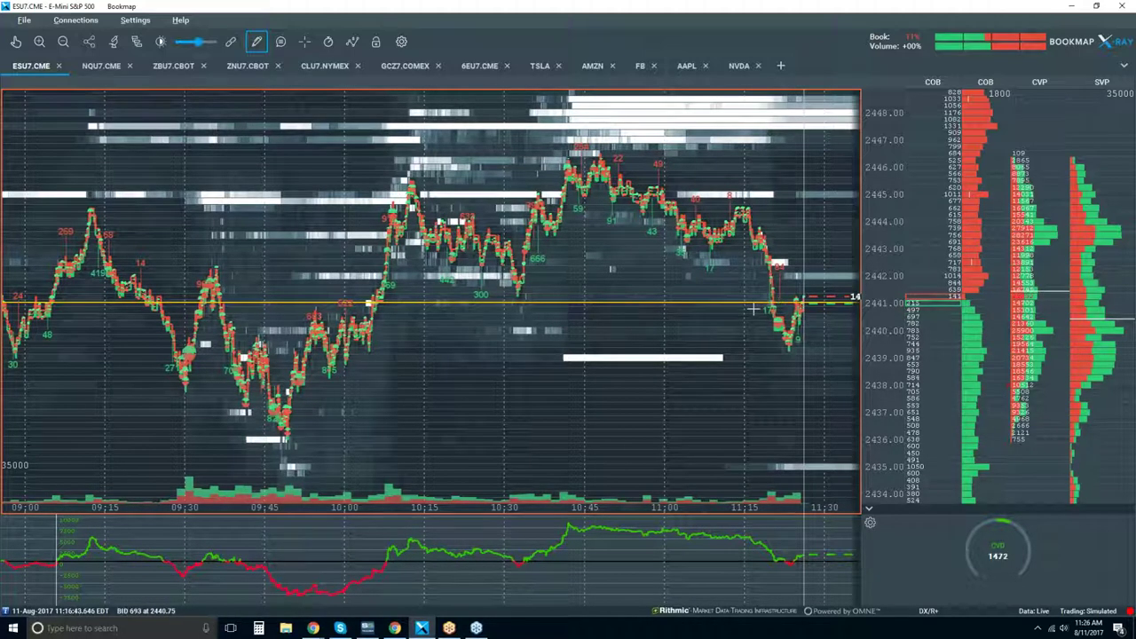
# - Set the drawing tool back to None and zoom in on about 10:40–11:25
pyautogui.click(257, 41)
pyautogui.click(275, 71)
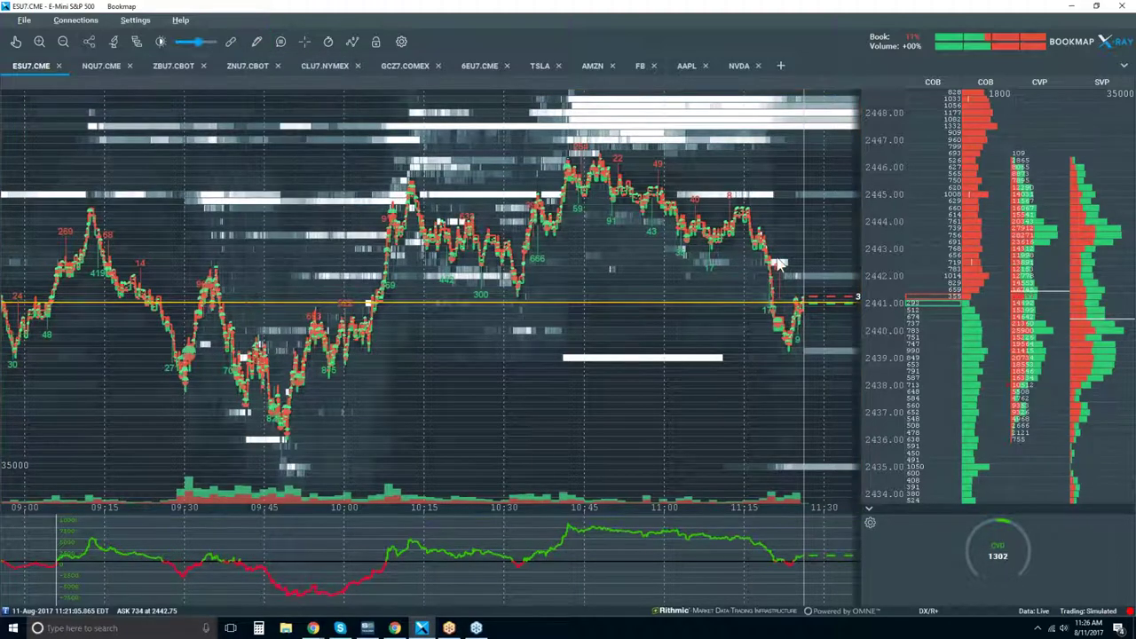
pyautogui.scroll(5, 778, 264)
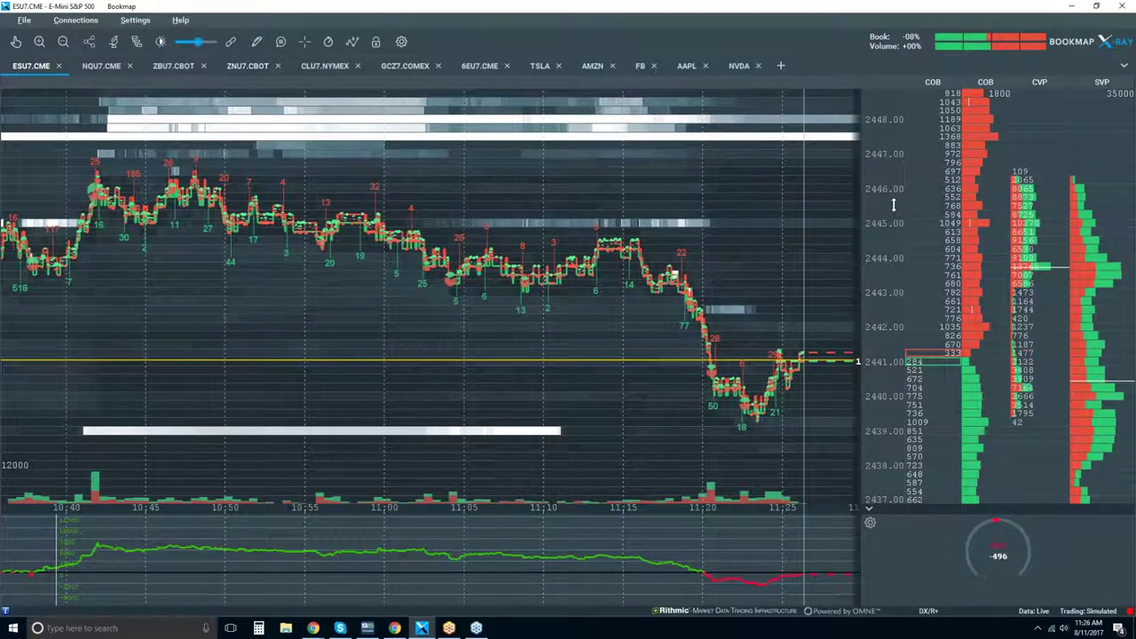
pyautogui.scroll(2, 893, 200)
pyautogui.scroll(-2, 890, 182)
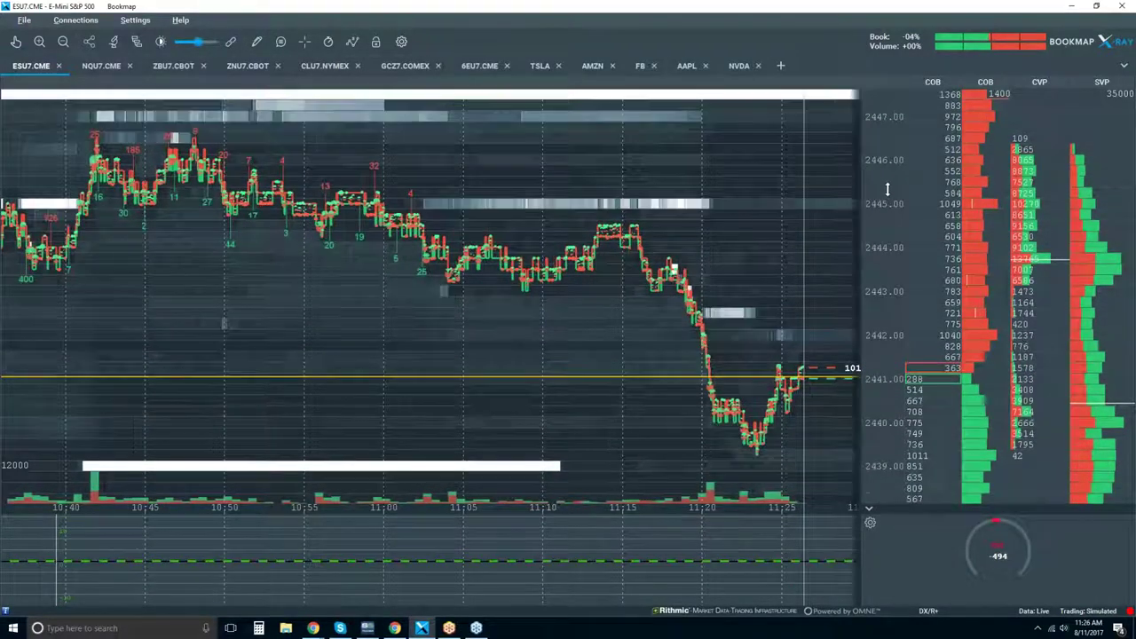
# - Set contrast to black cut-off ~15, white cut-off ~90, large-size highlight ~65, brightness ~24, then close
pyautogui.click(159, 42)
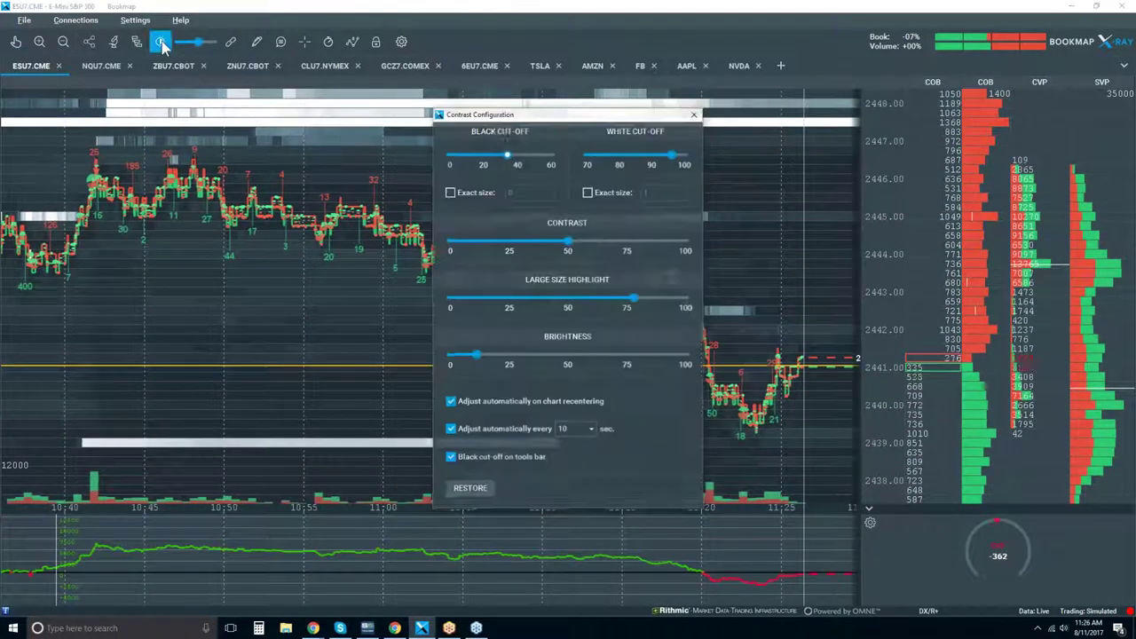
pyautogui.moveTo(533, 119); pyautogui.dragTo(262, 118)
pyautogui.moveTo(404, 155); pyautogui.dragTo(388, 153)
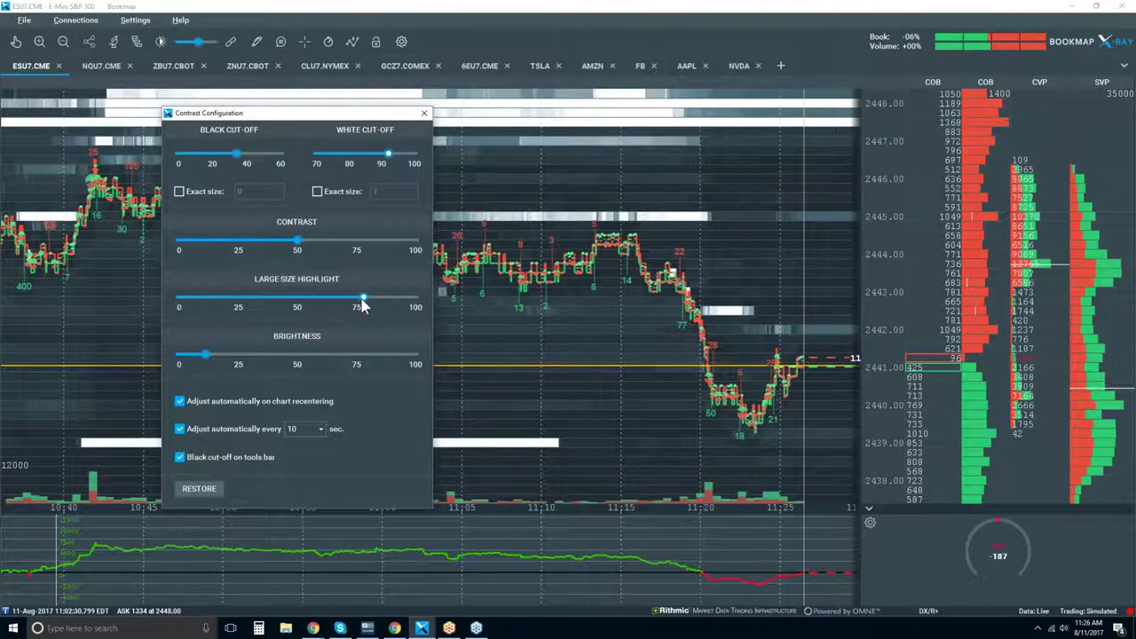
pyautogui.moveTo(358, 307); pyautogui.dragTo(331, 298)
pyautogui.click(231, 359)
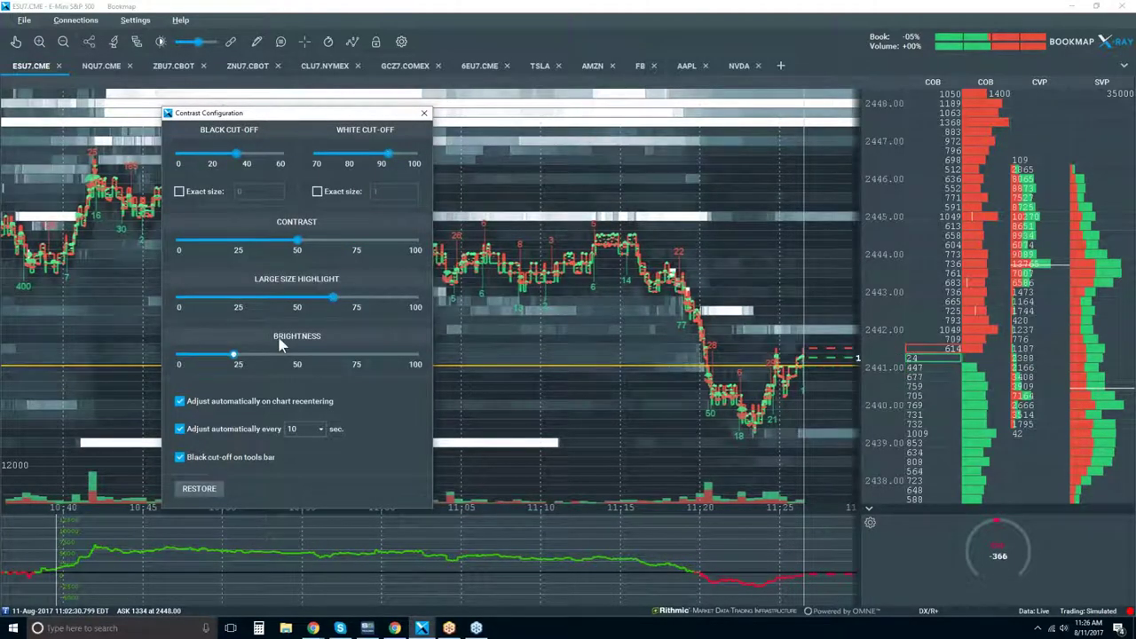
pyautogui.moveTo(238, 156); pyautogui.dragTo(204, 156)
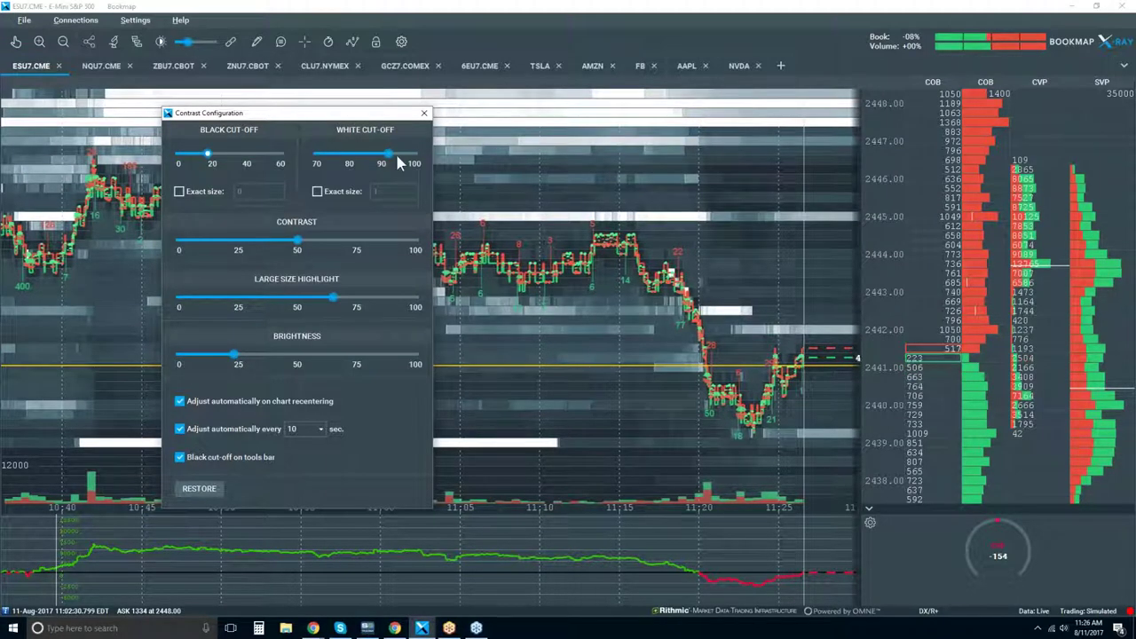
pyautogui.moveTo(390, 158); pyautogui.dragTo(386, 160)
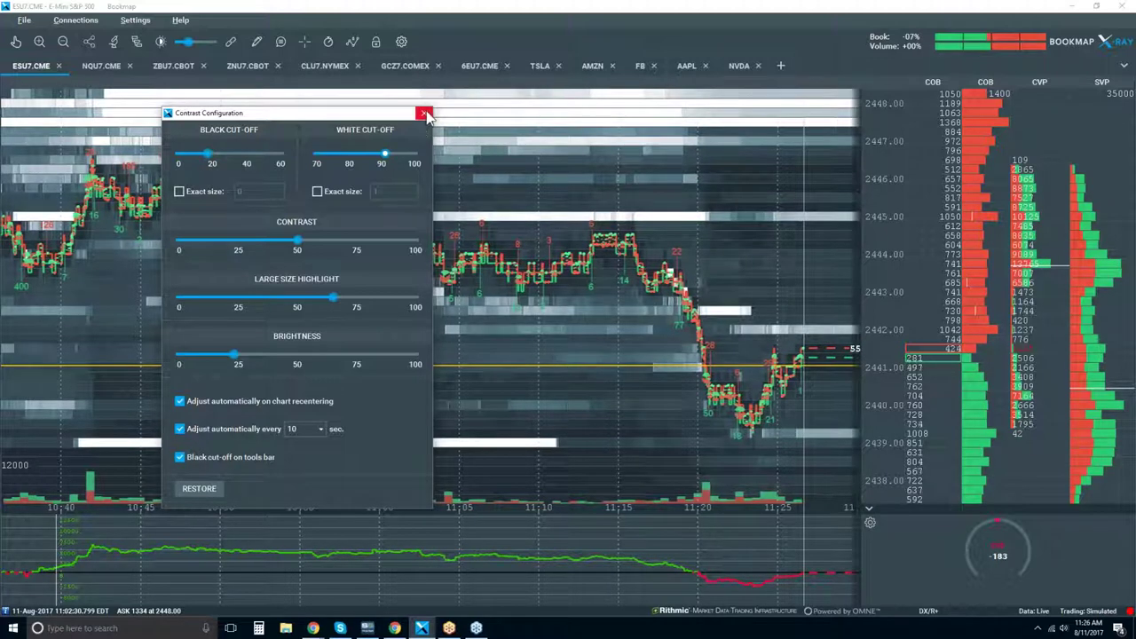
pyautogui.click(424, 113)
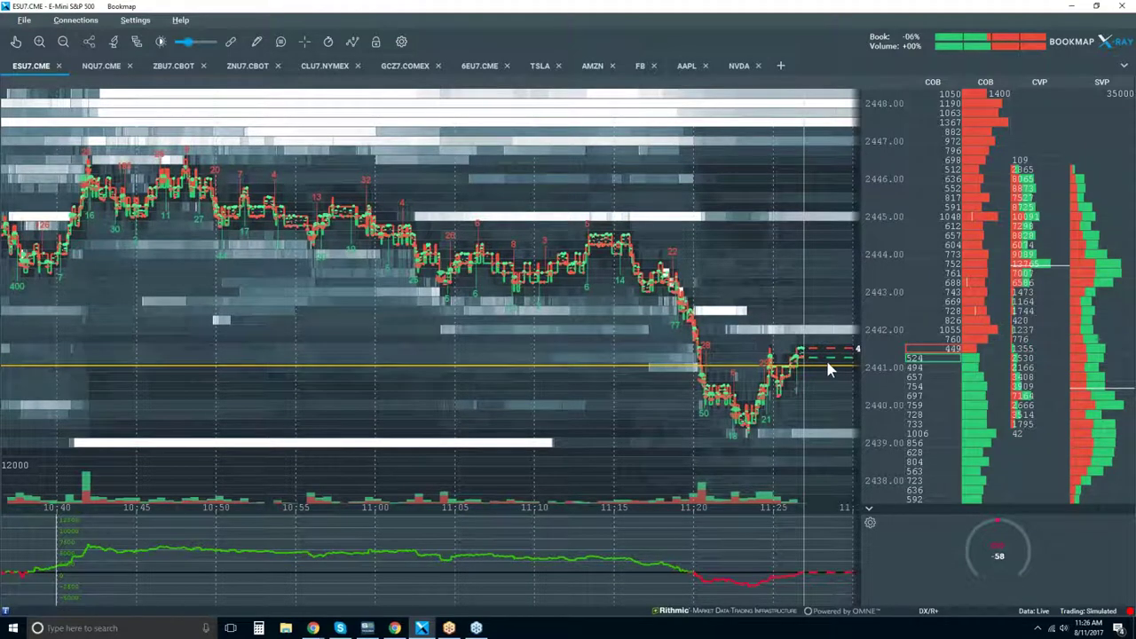
# - Zoom out to 10:00 to review the morning, then back in to about 11:05–11:25
pyautogui.scroll(-2, 771, 338)
pyautogui.scroll(-1, 771, 338)
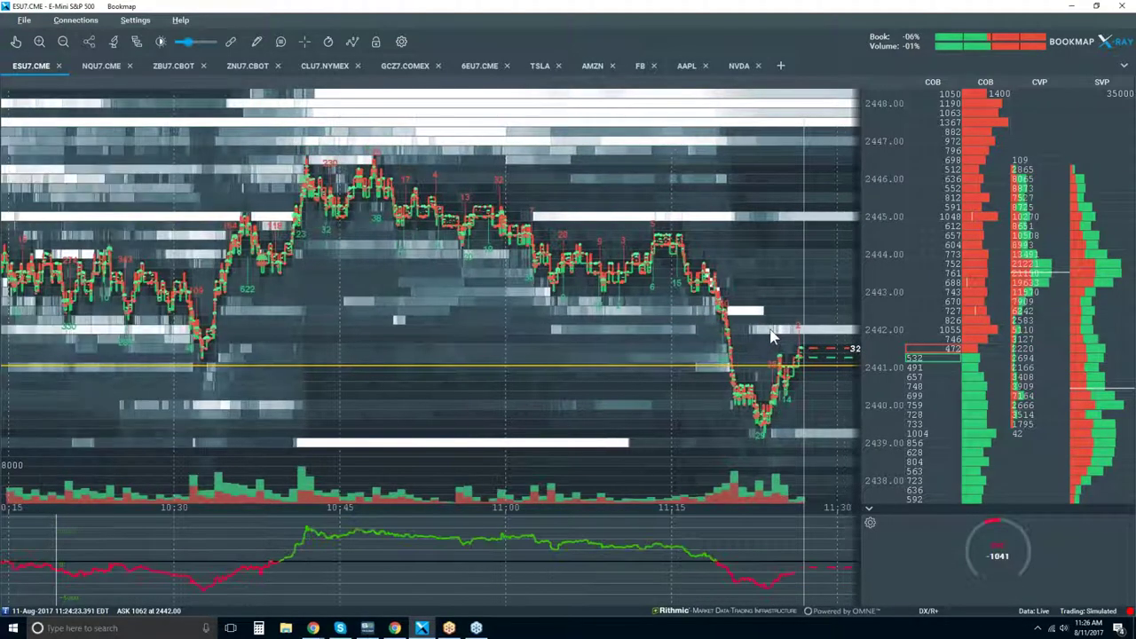
pyautogui.scroll(-1, 771, 337)
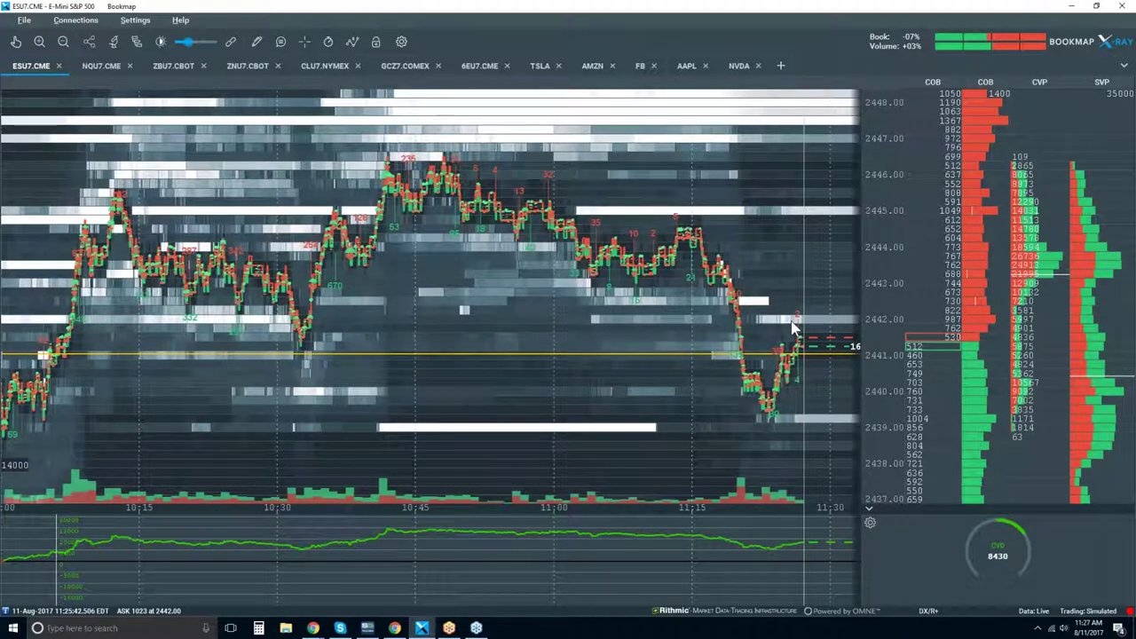
pyautogui.scroll(3, 777, 280)
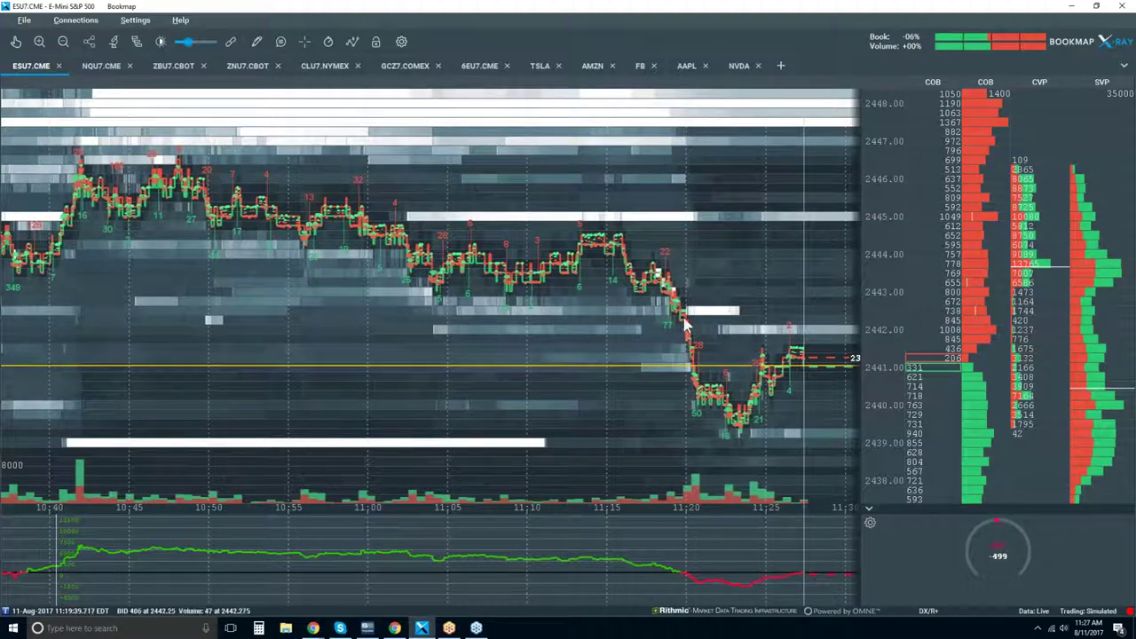
pyautogui.scroll(3, 678, 291)
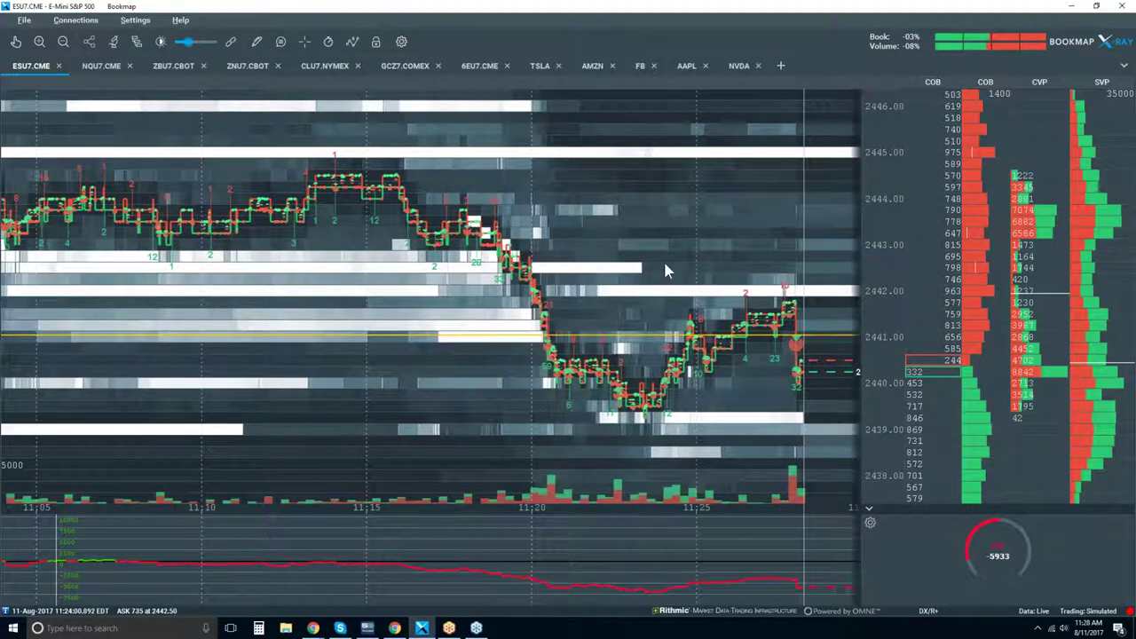
# - Zoom the time and price axes to frame about 10:50–11:30 across 2435–2450
pyautogui.scroll(2, 665, 264)
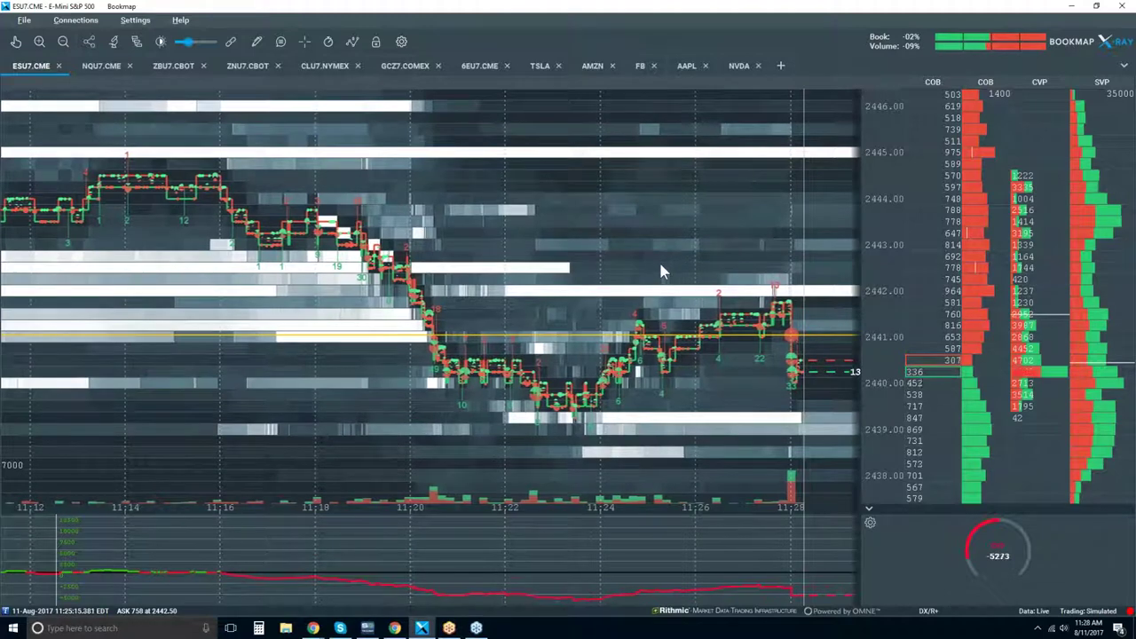
pyautogui.scroll(-2, 664, 266)
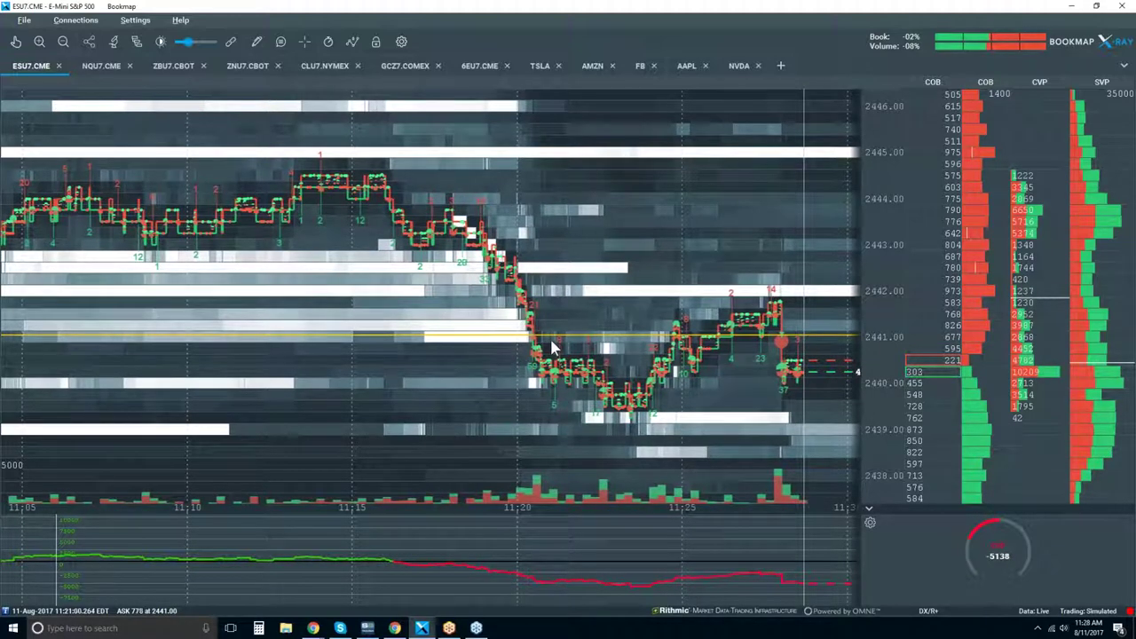
pyautogui.scroll(-5, 579, 276)
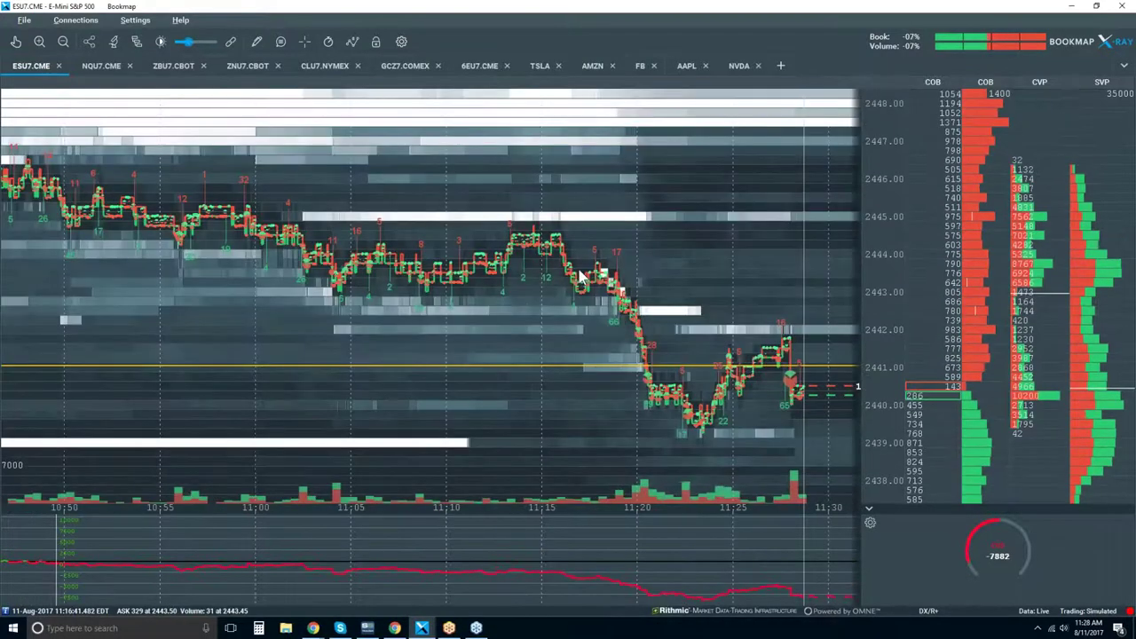
pyautogui.scroll(-1, 579, 276)
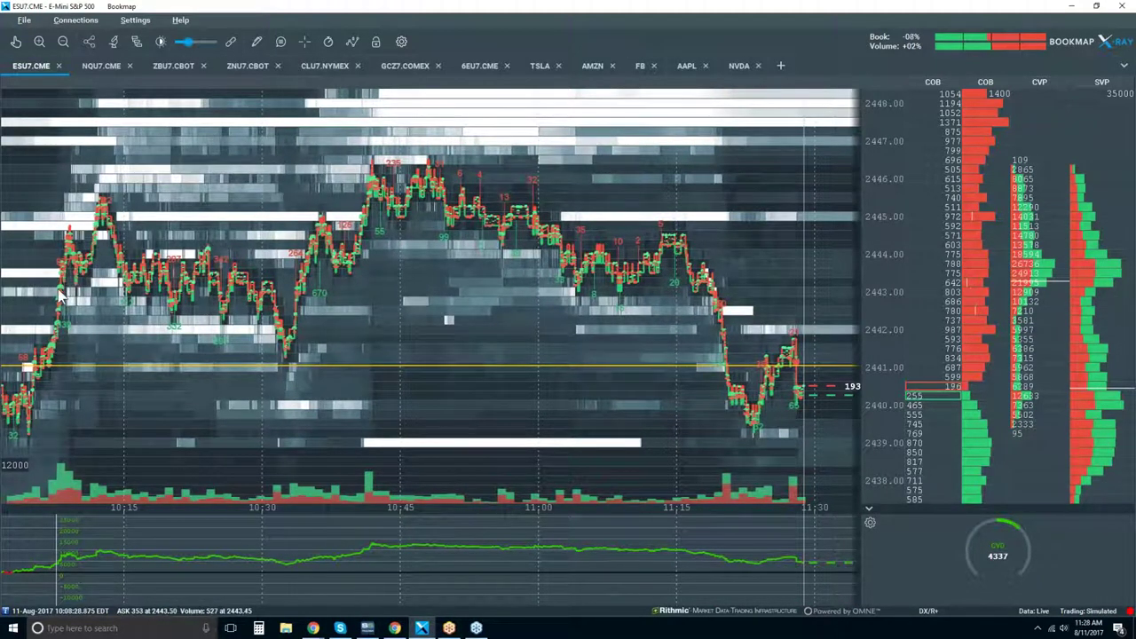
pyautogui.scroll(3, 742, 343)
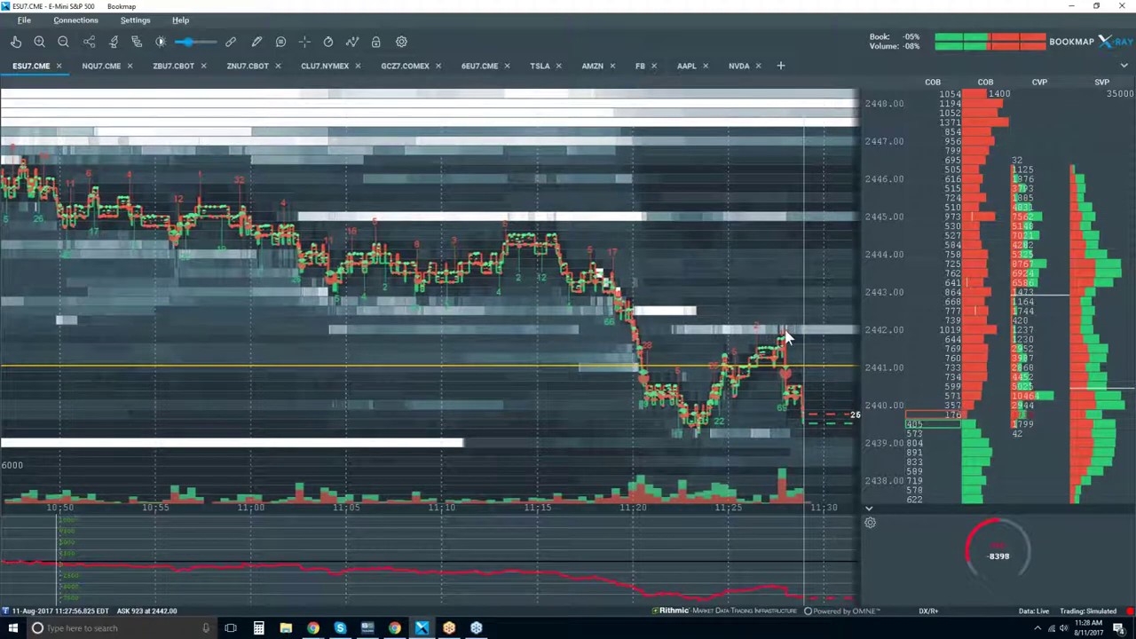
pyautogui.scroll(1, 775, 332)
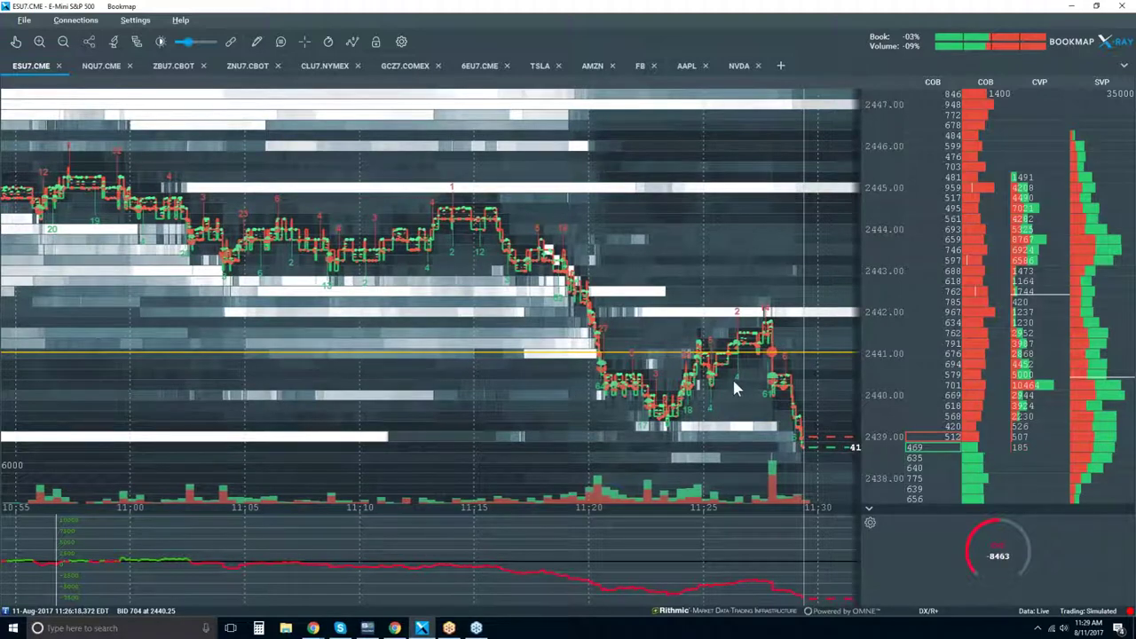
pyautogui.scroll(-2, 732, 376)
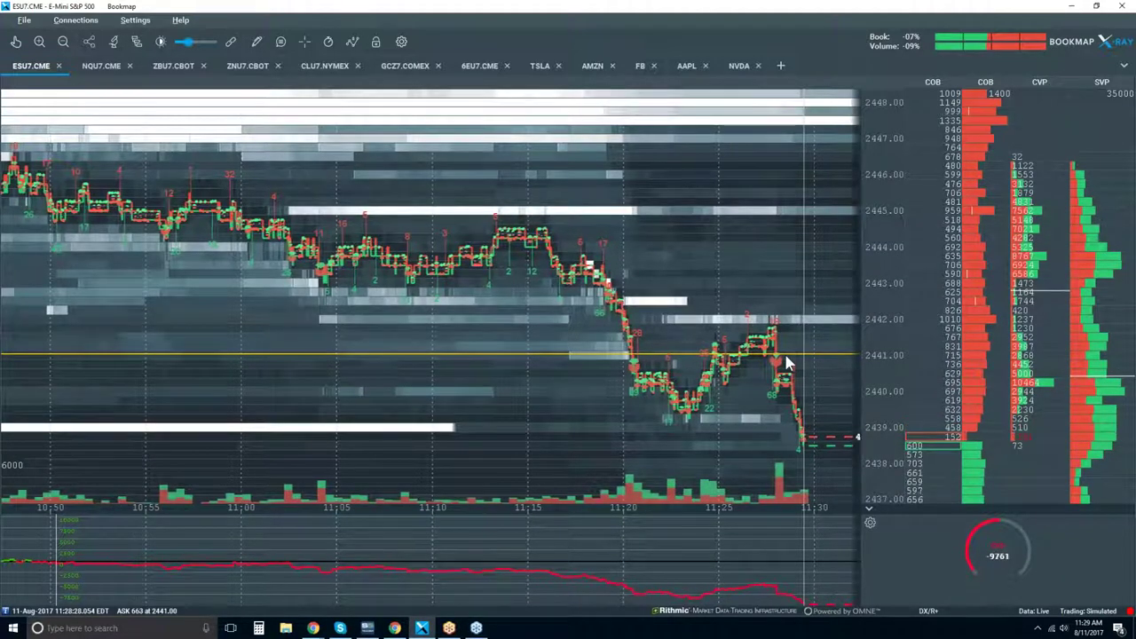
pyautogui.scroll(-2, 888, 271)
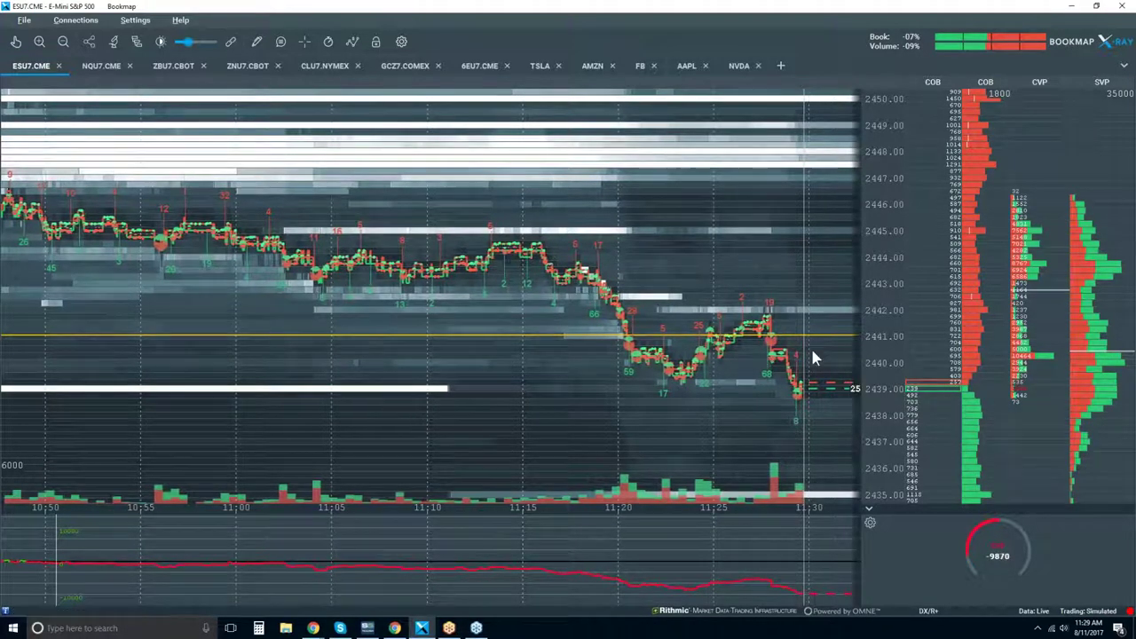
# - Zoom in on the latest trading, roughly 11:24 to 11:31
pyautogui.scroll(3, 784, 318)
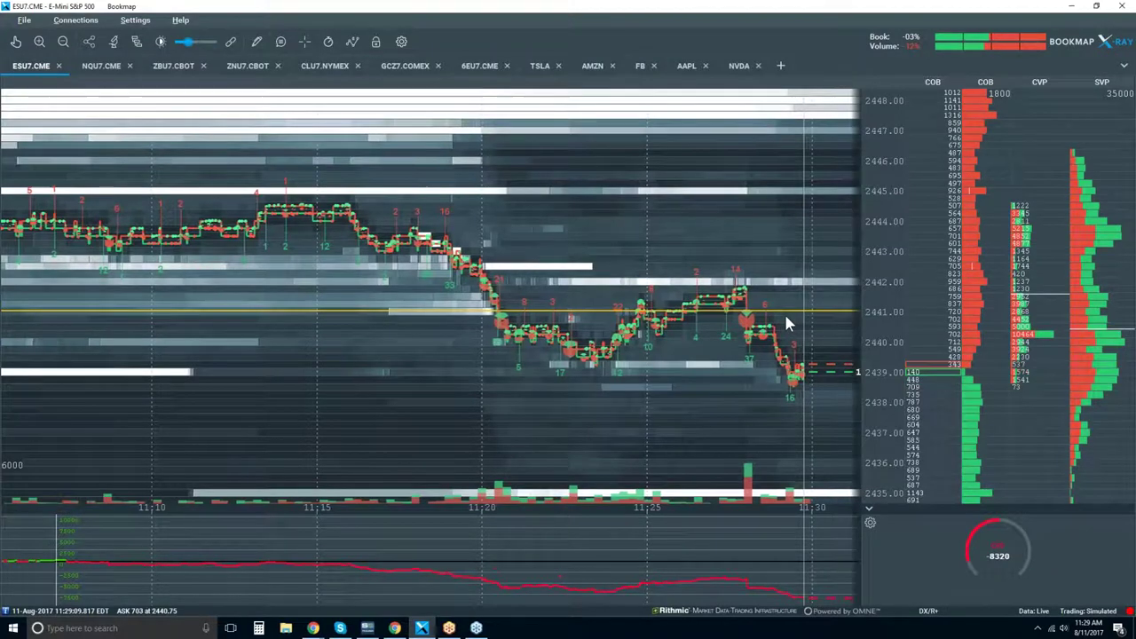
pyautogui.scroll(1, 786, 317)
pyautogui.scroll(3, 785, 320)
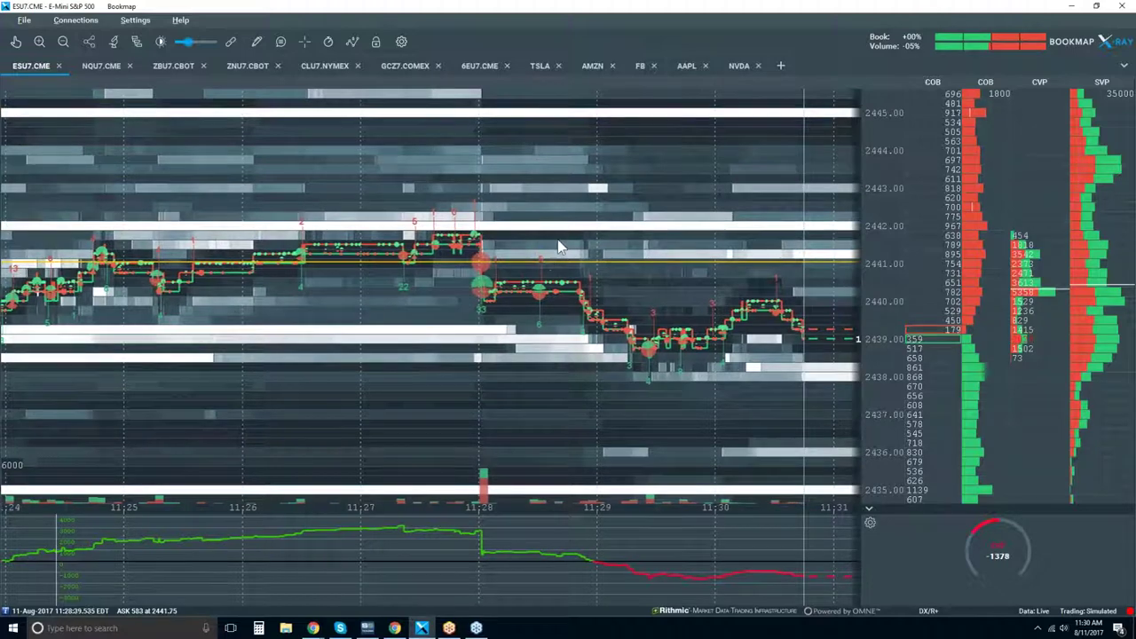
# - Zoom the ESU7.CME heatmap out to span roughly 11:15 to 11:32
pyautogui.scroll(-2, 557, 271)
pyautogui.scroll(-1, 557, 271)
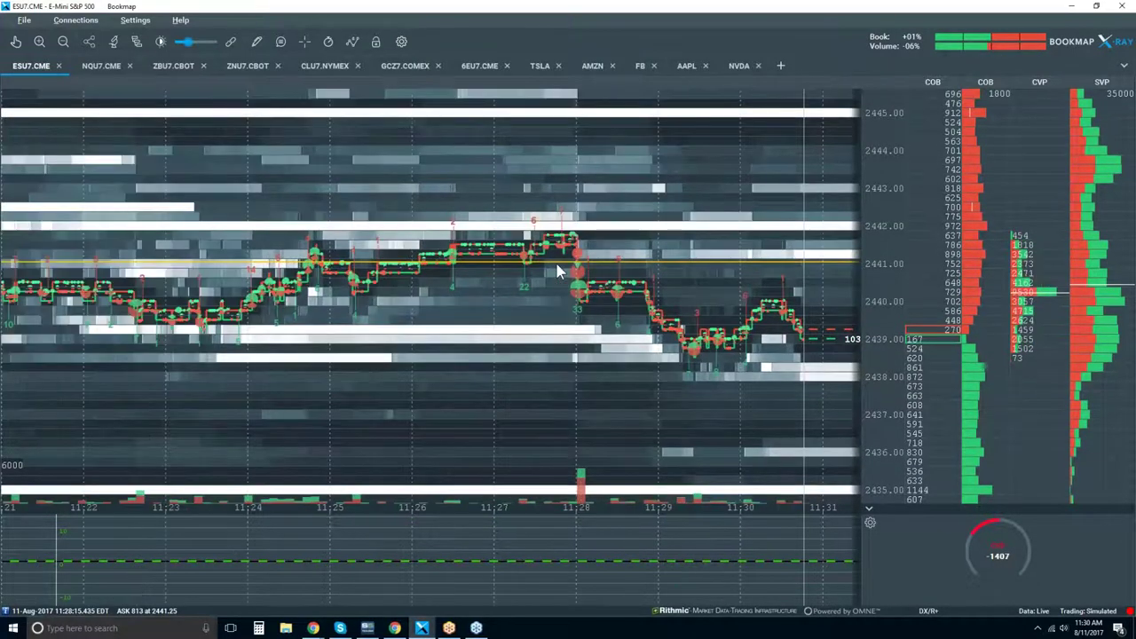
pyautogui.scroll(-1, 557, 271)
pyautogui.scroll(-1, 557, 271)
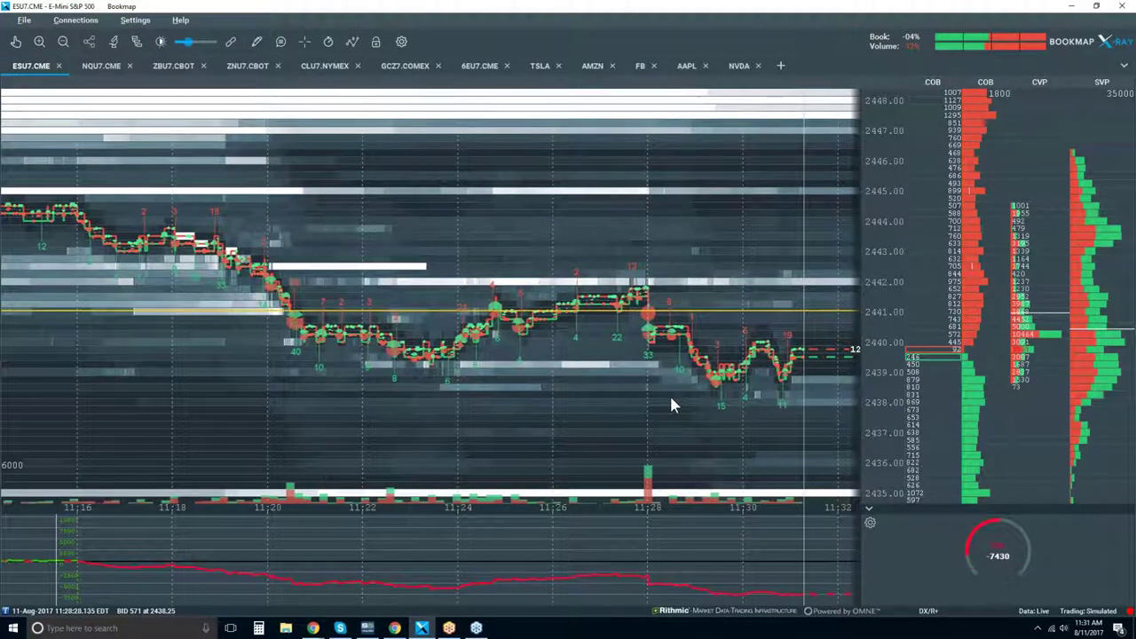
pyautogui.scroll(-1, 671, 399)
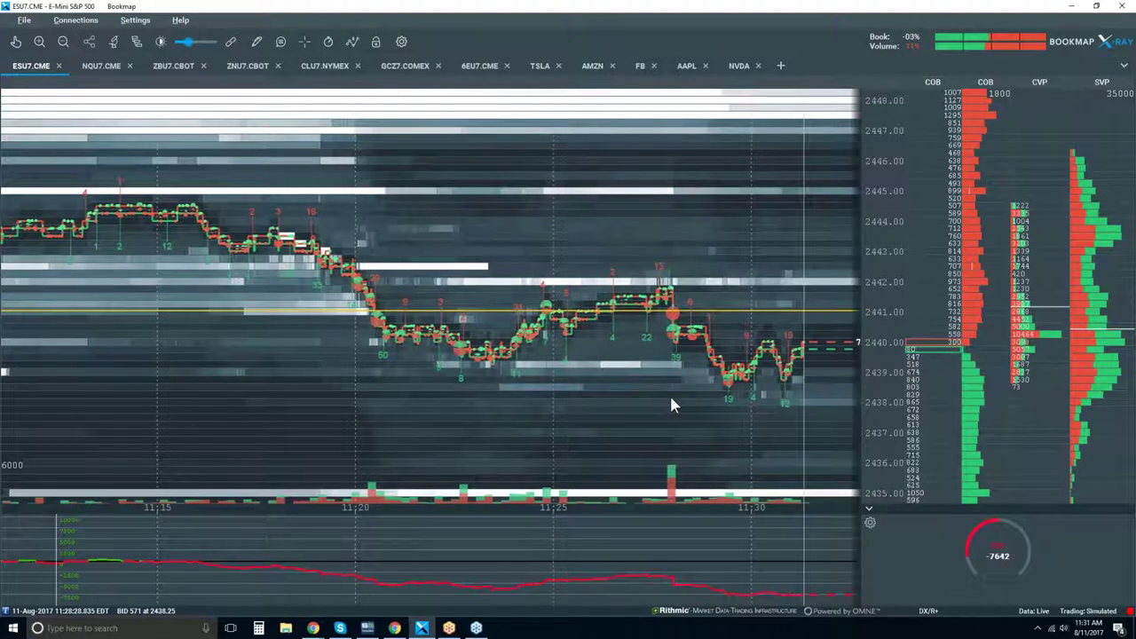
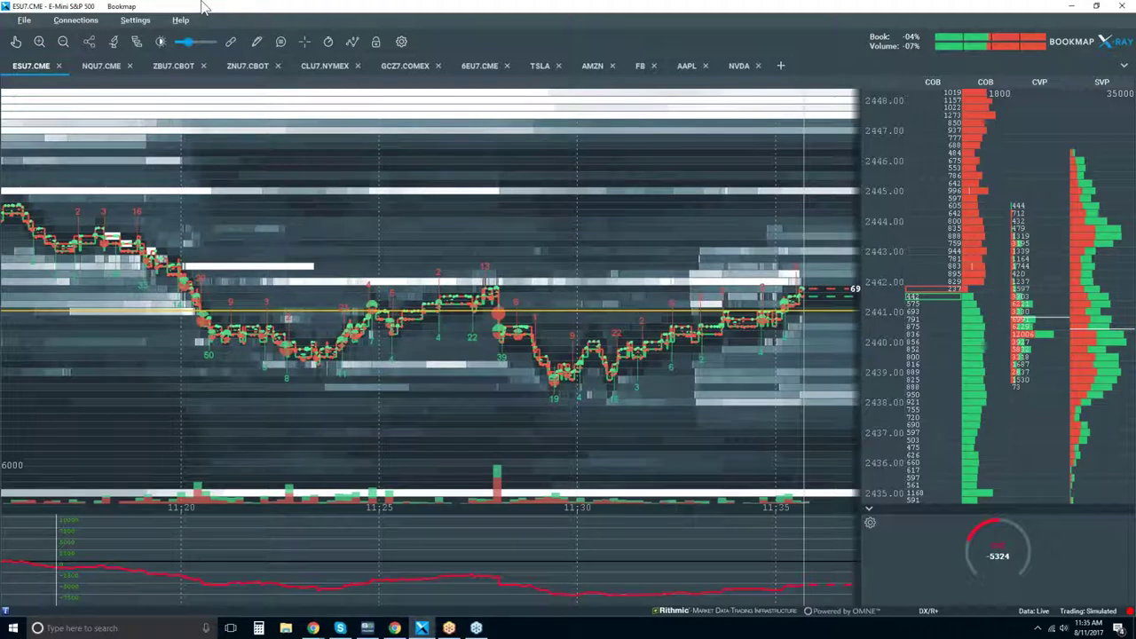
# - Set Heatmap and Extended to Off, then set Indicators to Off to hide trade-size labels
pyautogui.click(353, 43)
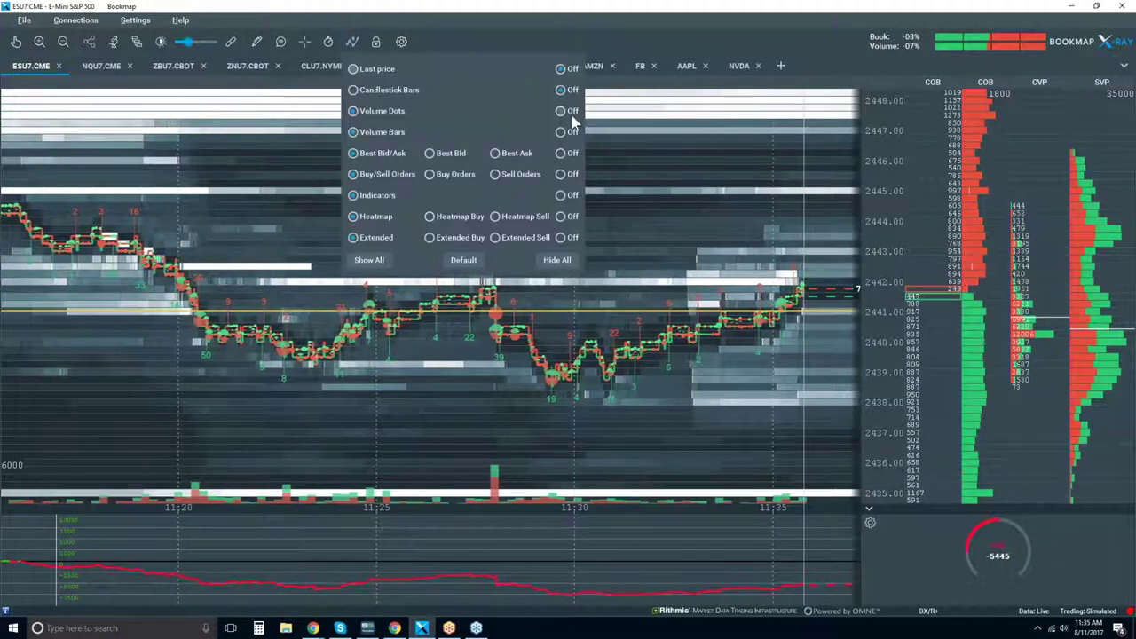
pyautogui.click(560, 216)
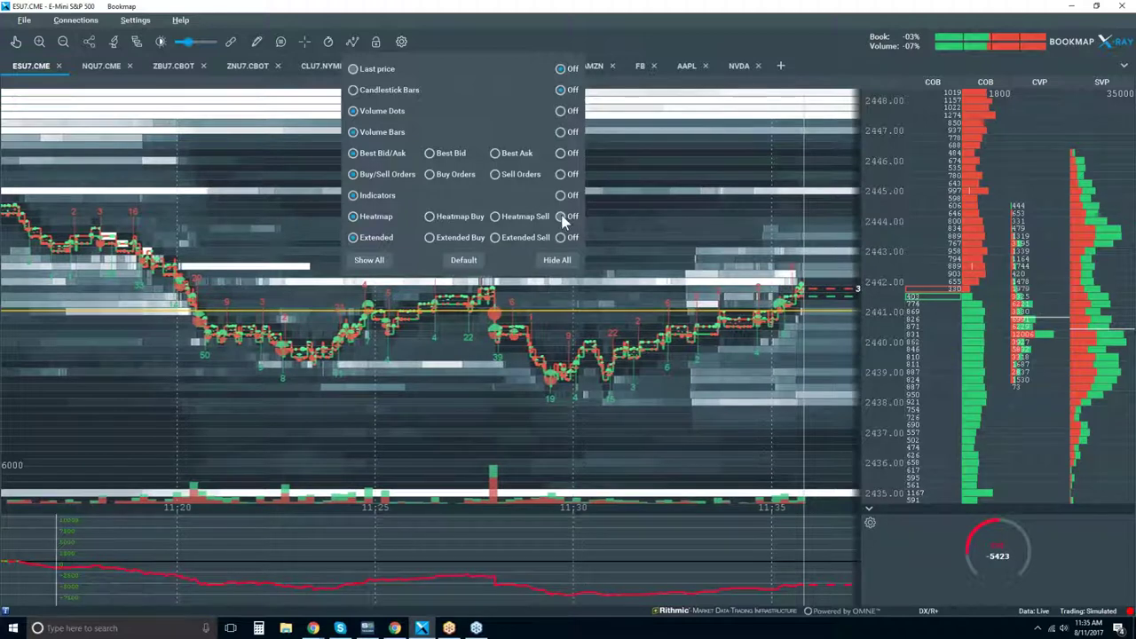
pyautogui.click(560, 237)
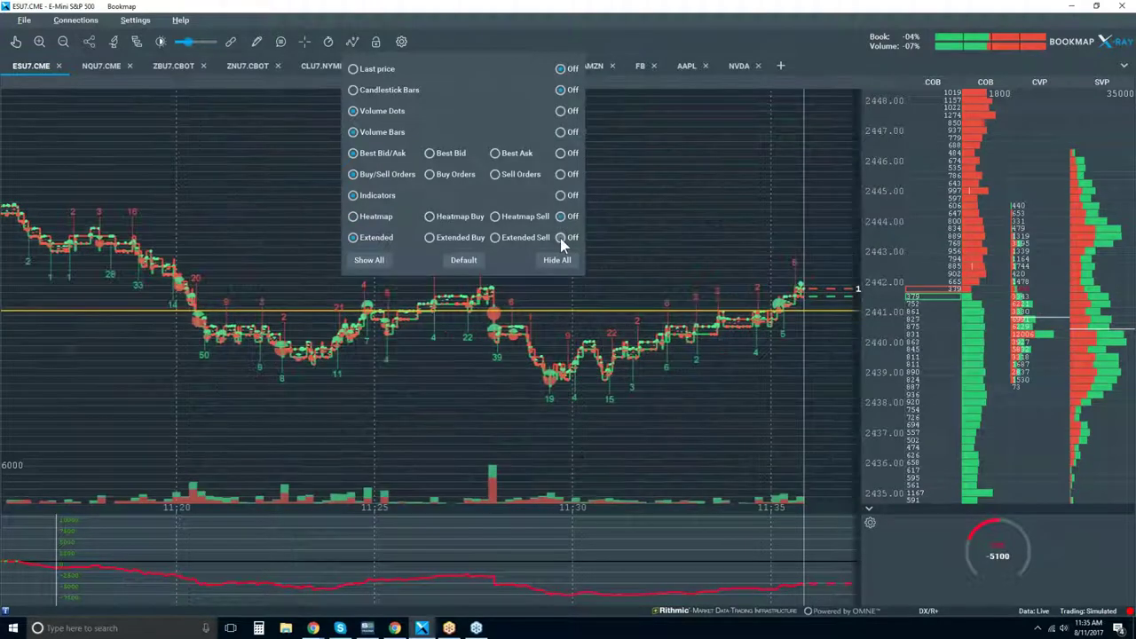
pyautogui.click(672, 218)
pyautogui.click(351, 44)
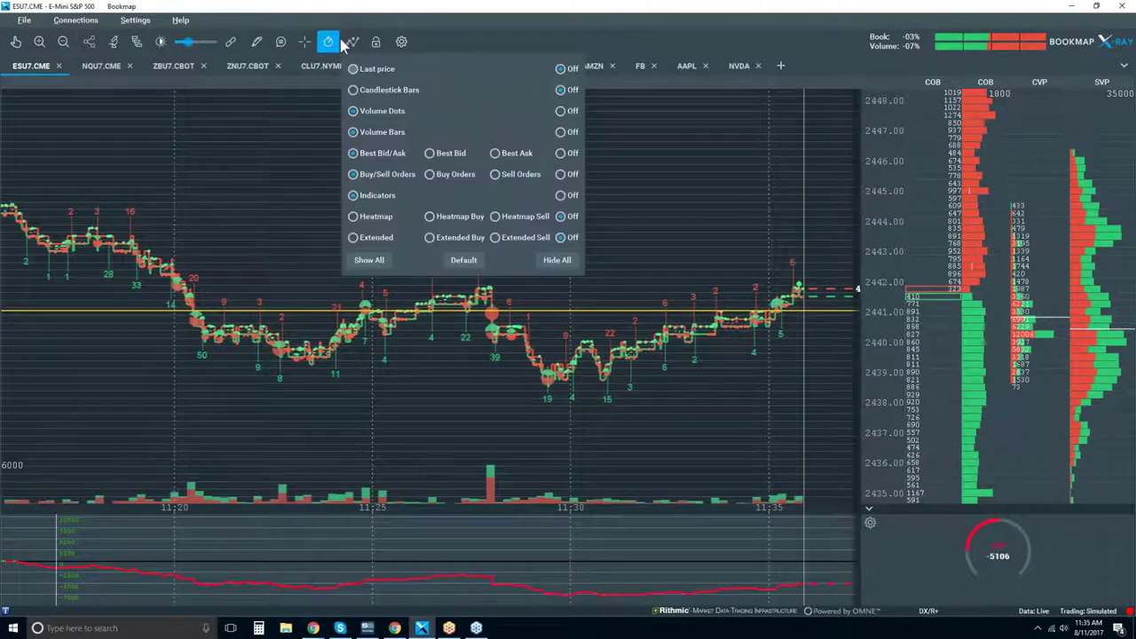
pyautogui.click(561, 195)
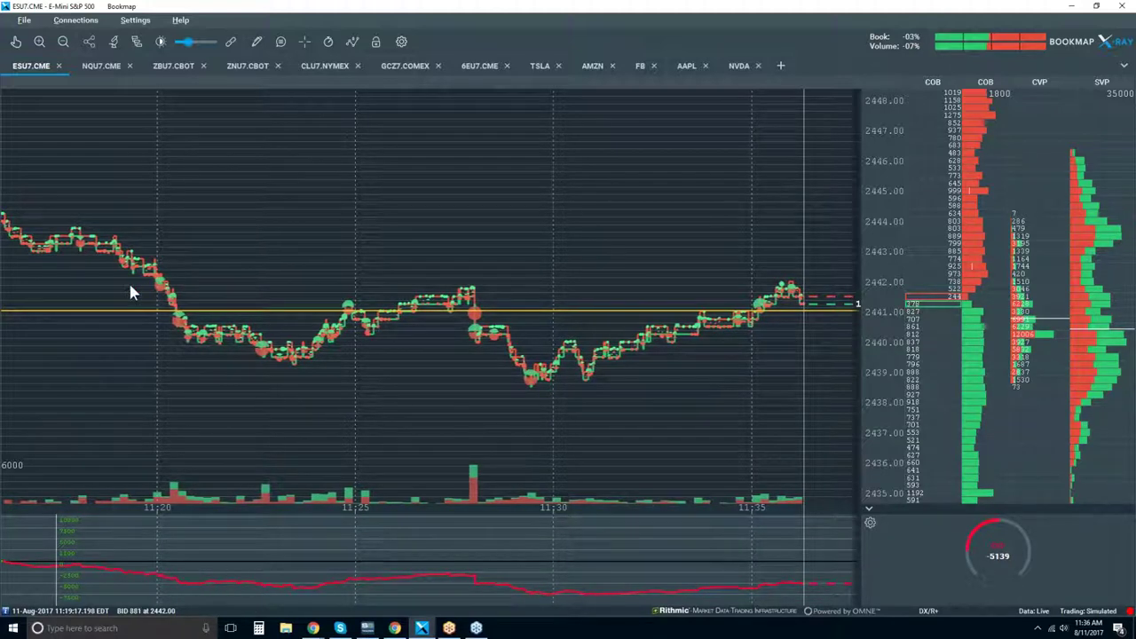
# - Choose the Horizontal line drawing tool to mark the 2442 price level
pyautogui.click(256, 42)
pyautogui.click(300, 179)
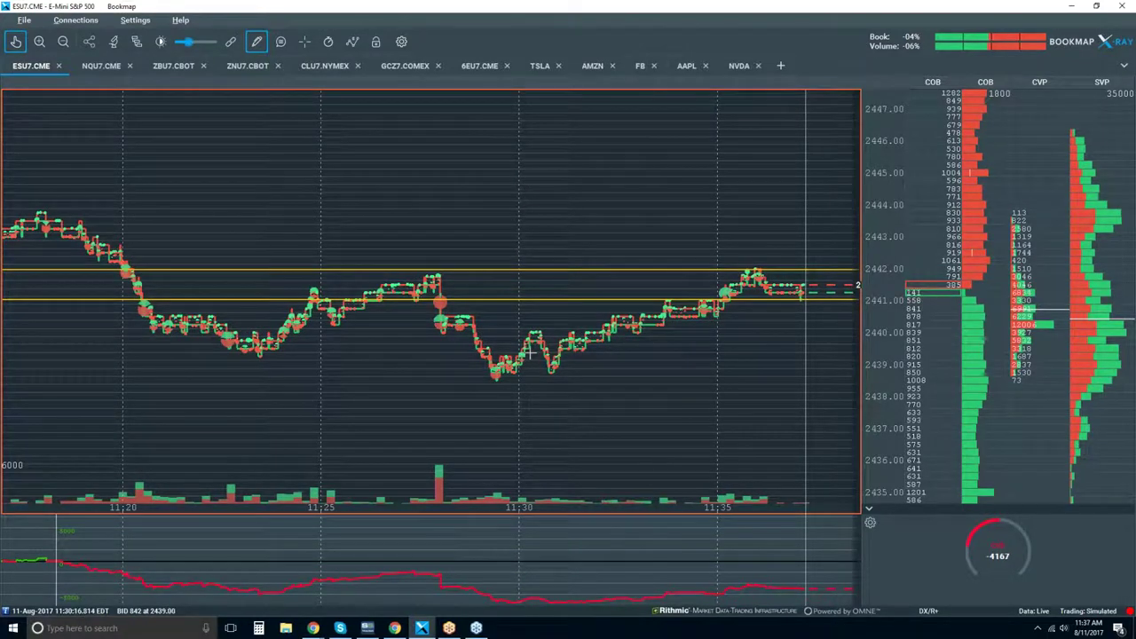
# - Switch the drawing tool back to Edit and zoom to roughly the last ten minutes
pyautogui.click(257, 41)
pyautogui.click(276, 91)
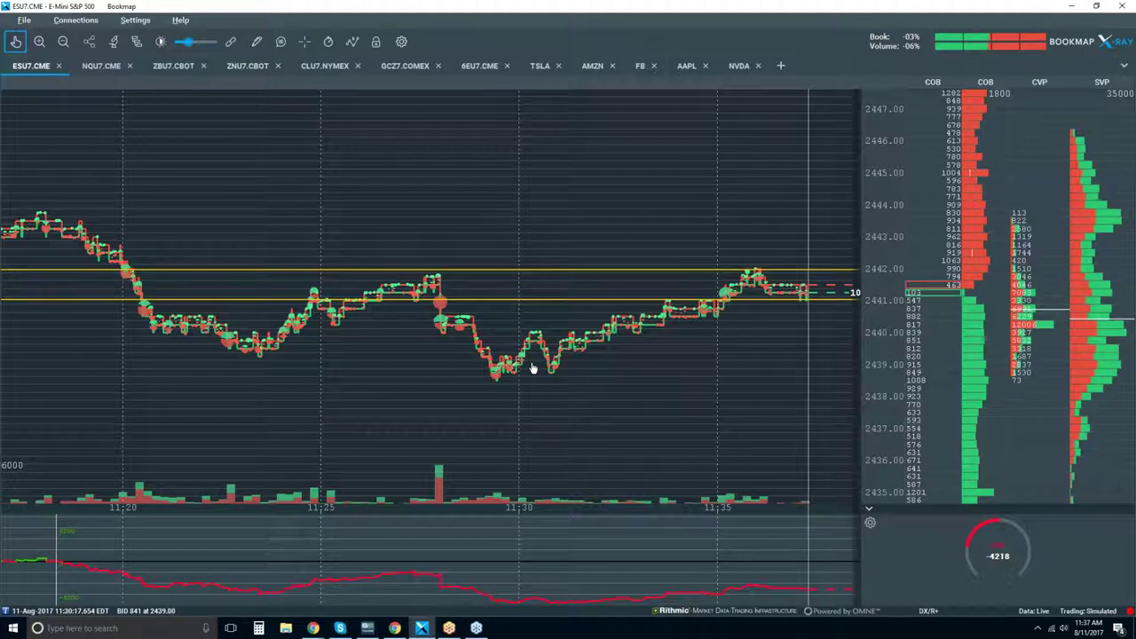
pyautogui.scroll(5, 533, 364)
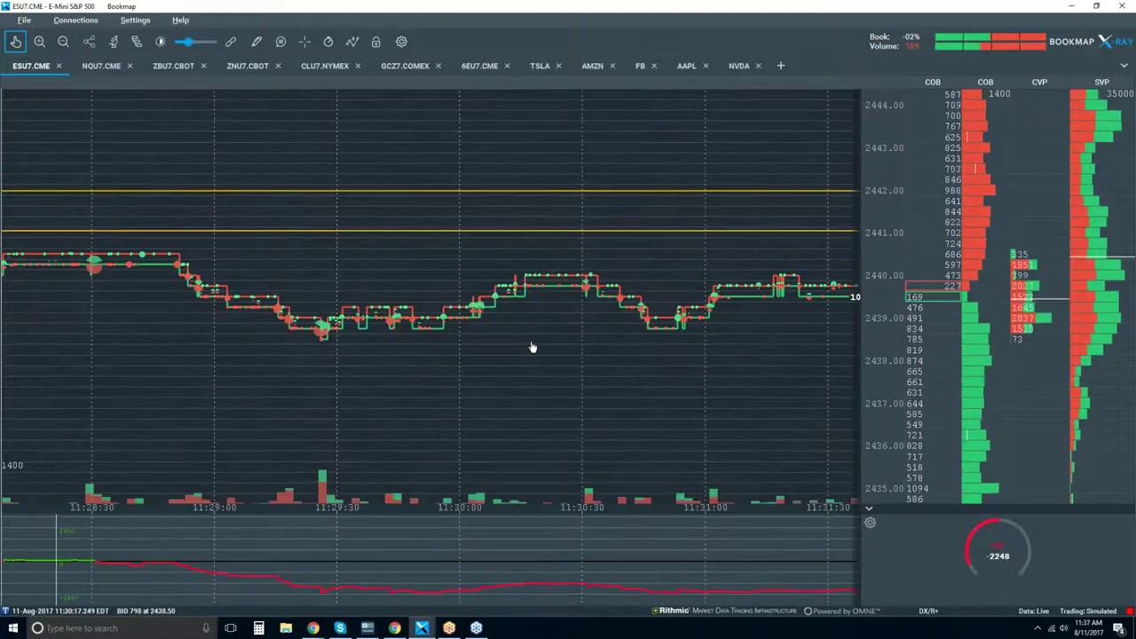
pyautogui.scroll(-3, 533, 348)
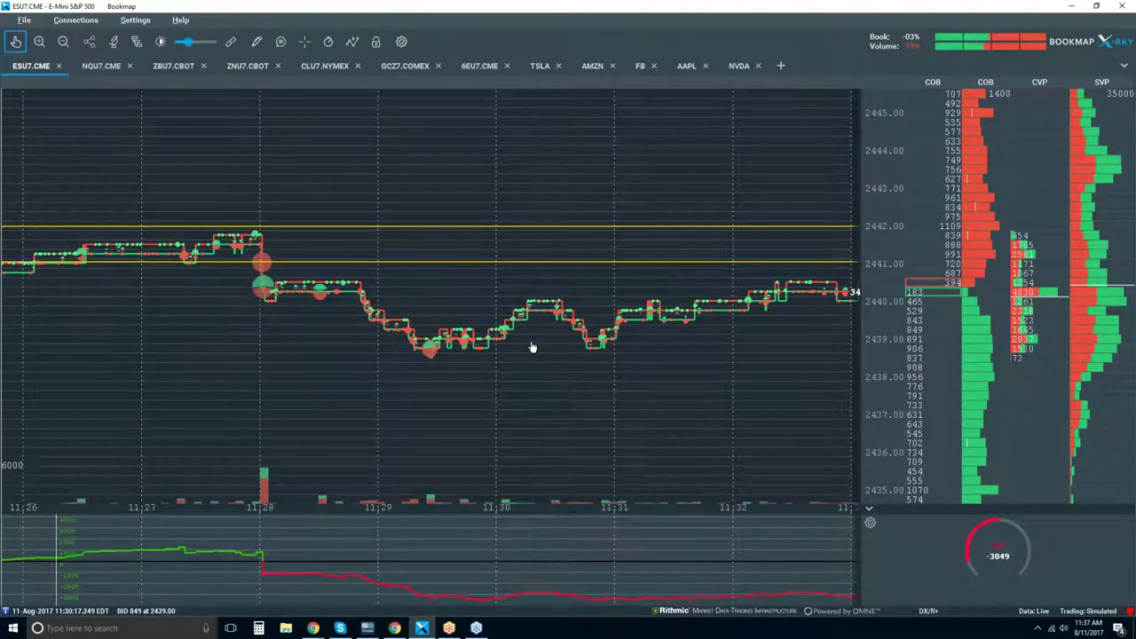
pyautogui.scroll(-1, 533, 347)
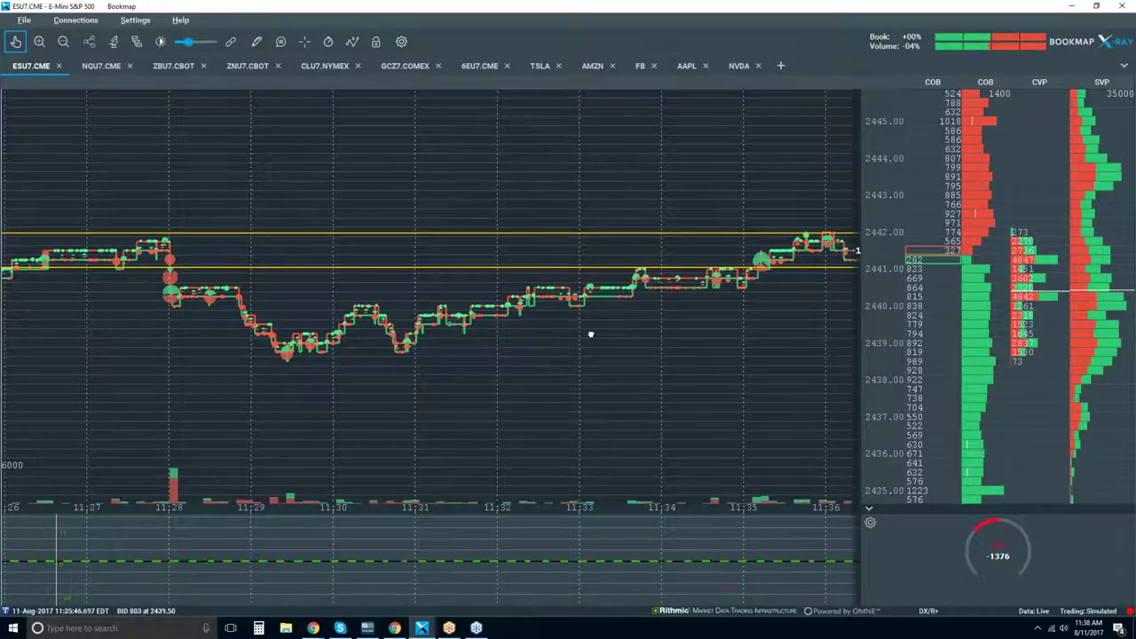
# - Zoom out the time axis to cover about 11:15 to 11:40
pyautogui.scroll(-3, 589, 334)
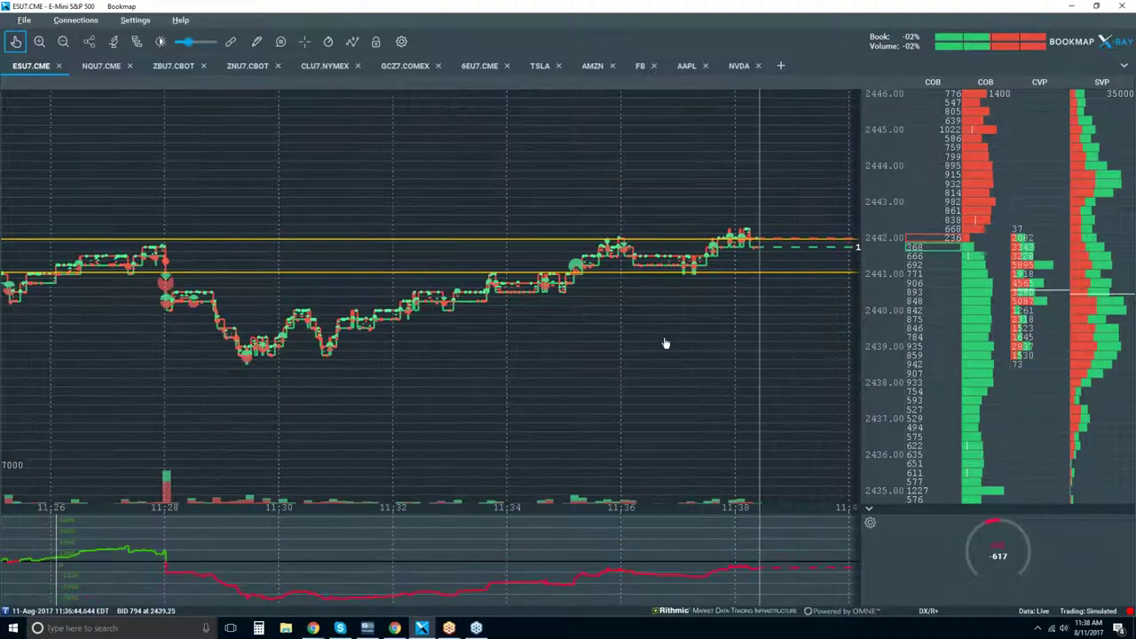
pyautogui.scroll(-2, 666, 344)
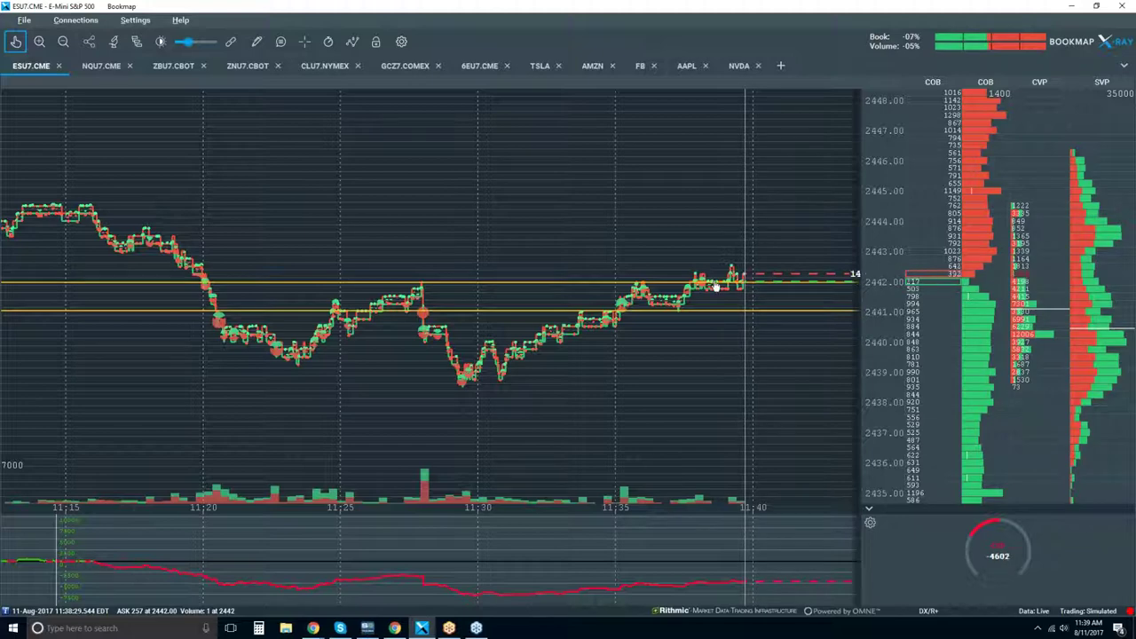
# - Turn Heatmap and Extended back on and set Volume Dots to Off
pyautogui.click(355, 43)
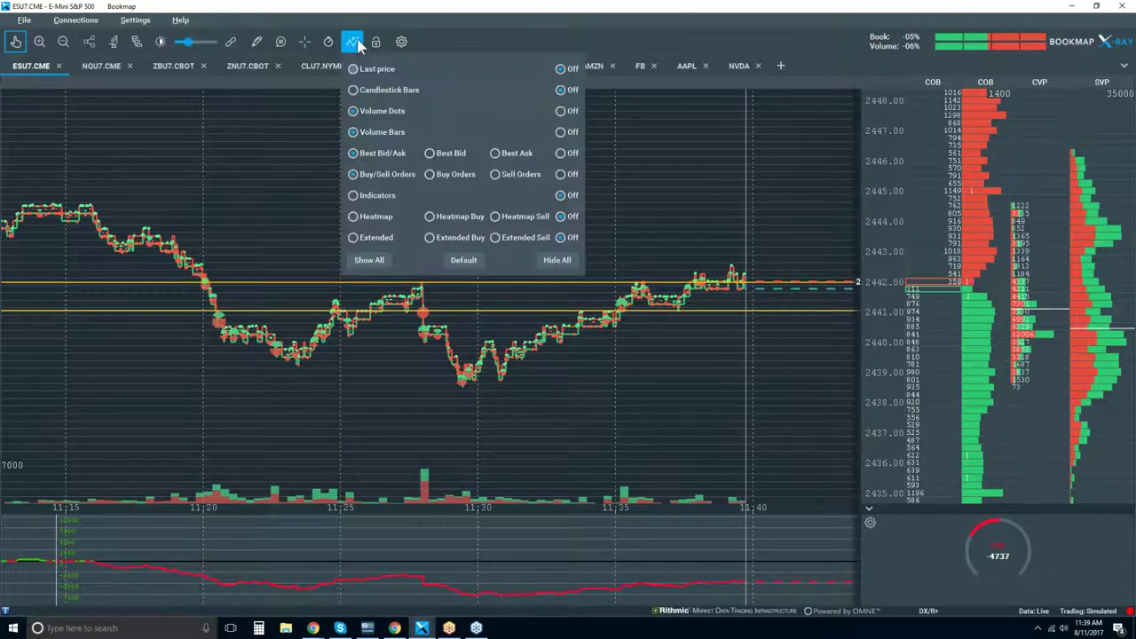
pyautogui.click(366, 216)
pyautogui.click(365, 237)
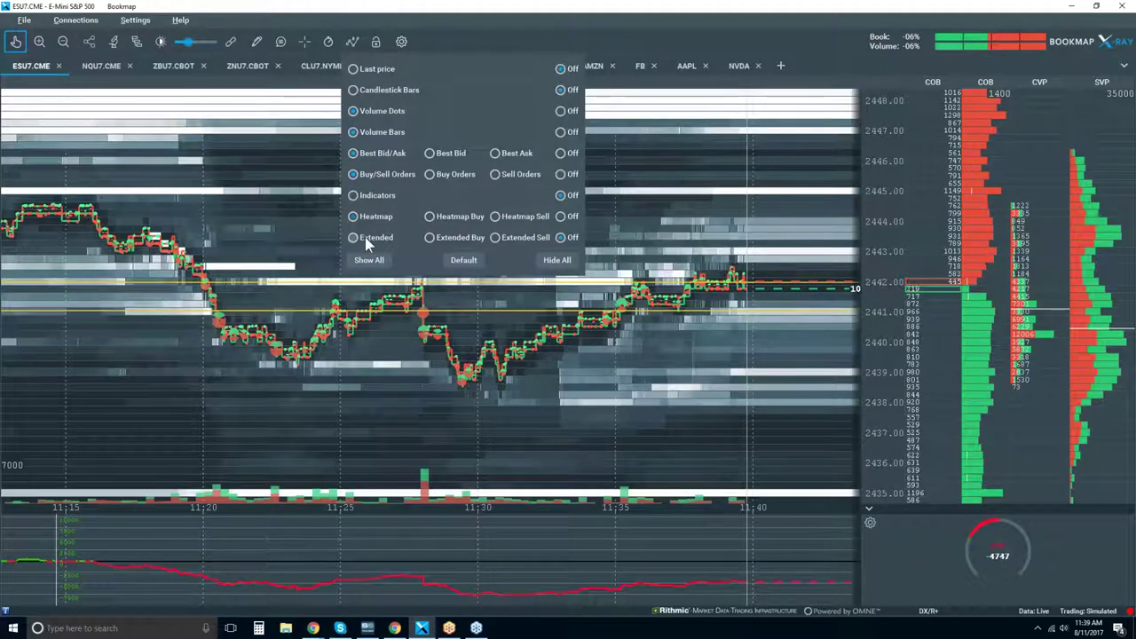
pyautogui.click(564, 111)
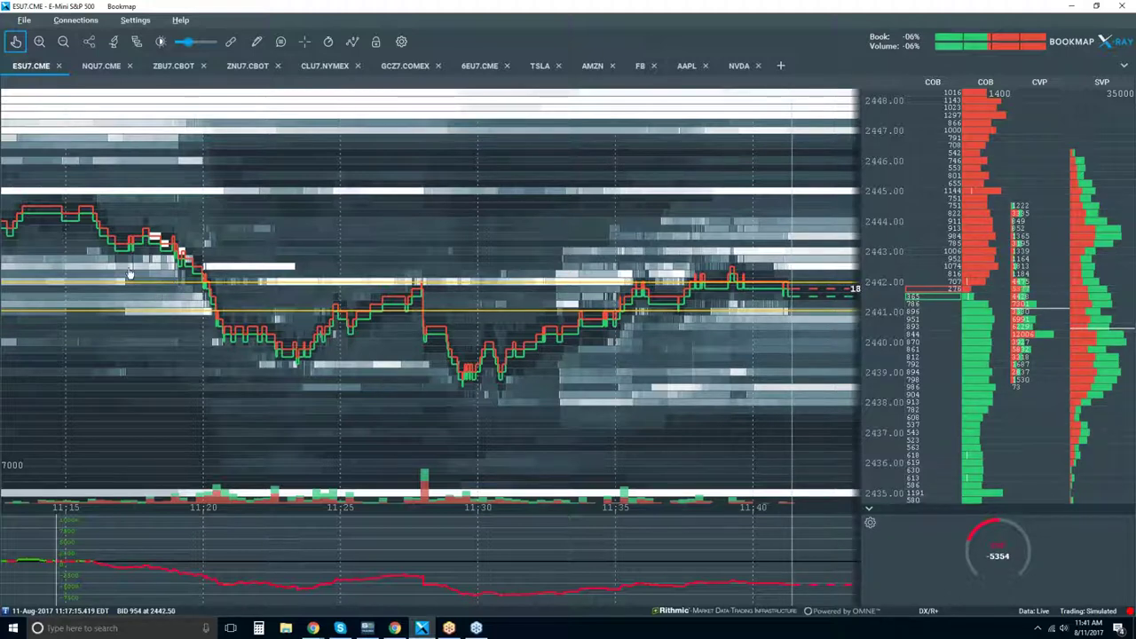
pyautogui.moveTo(124, 271); pyautogui.dragTo(284, 284)
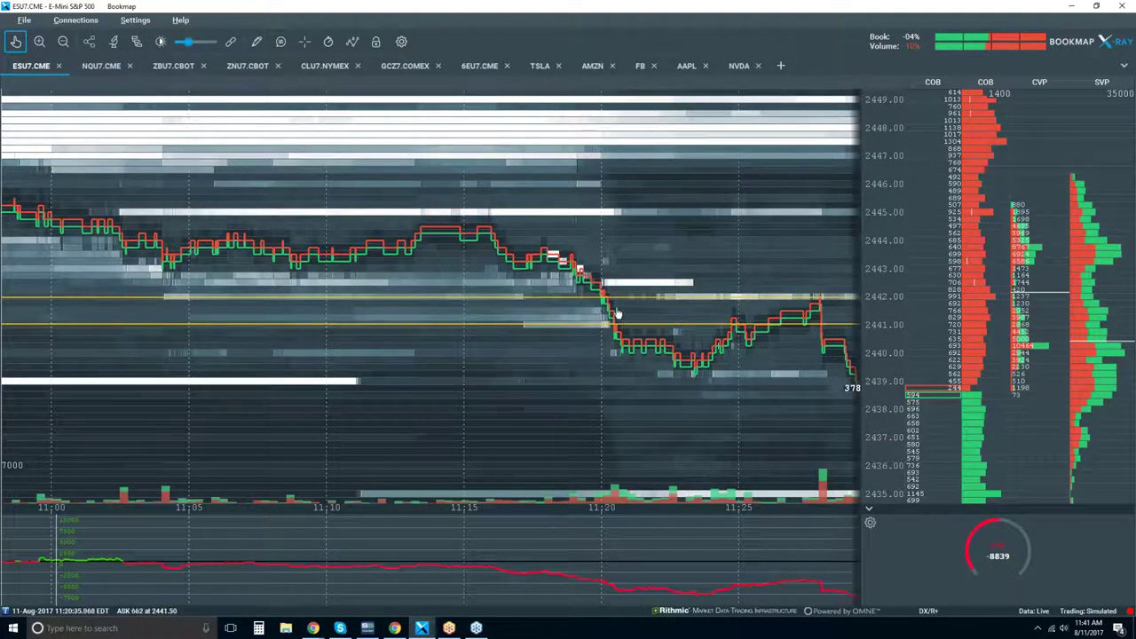
pyautogui.scroll(3, 625, 318)
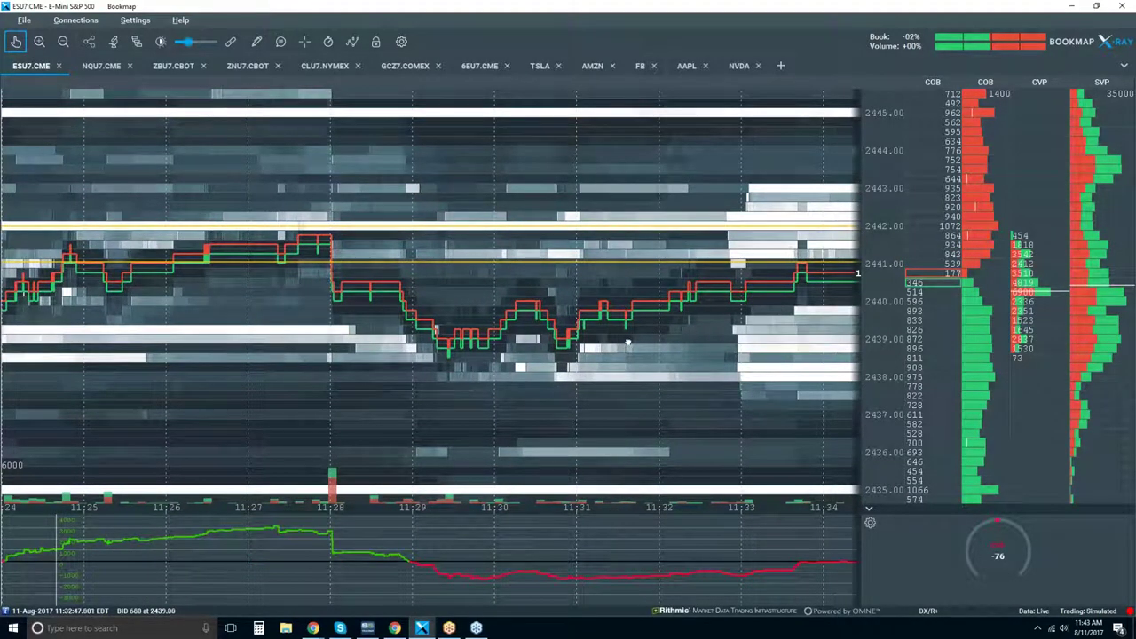
# - Zoom in to 2-minute time steps, showing about 11:22 to 11:36
pyautogui.scroll(-3, 628, 343)
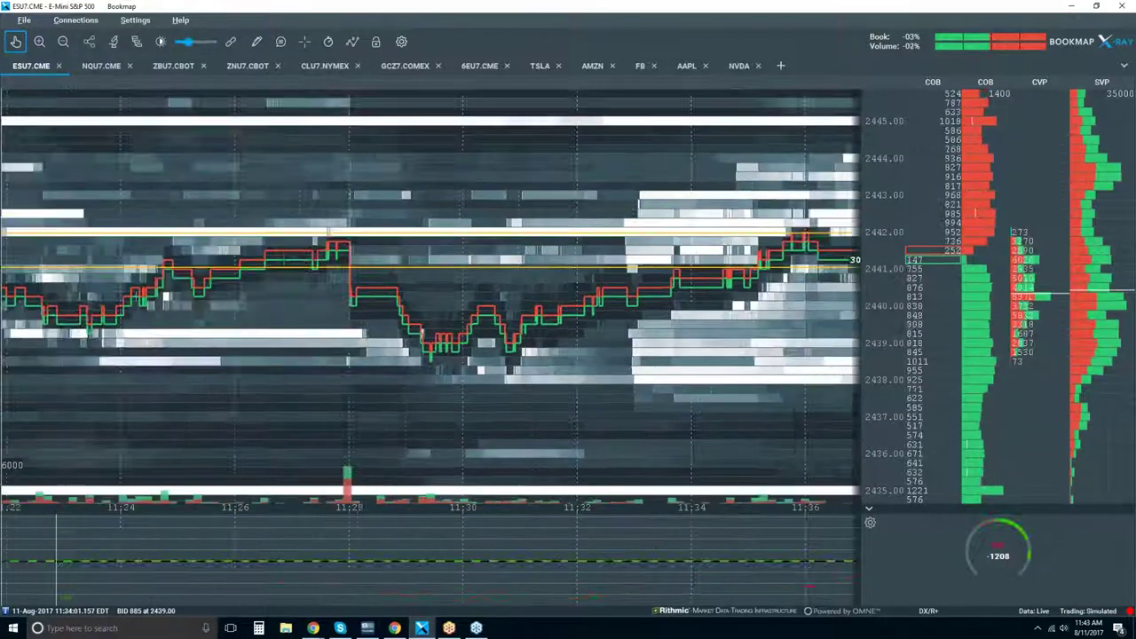
pyautogui.scroll(-3, 692, 343)
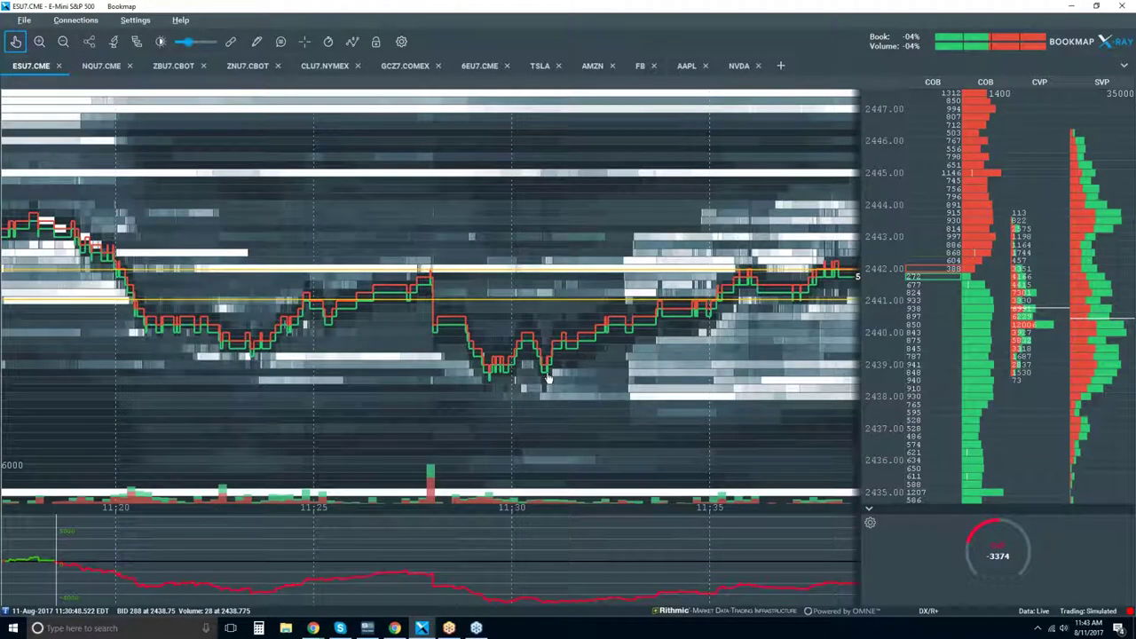
pyautogui.scroll(3, 545, 377)
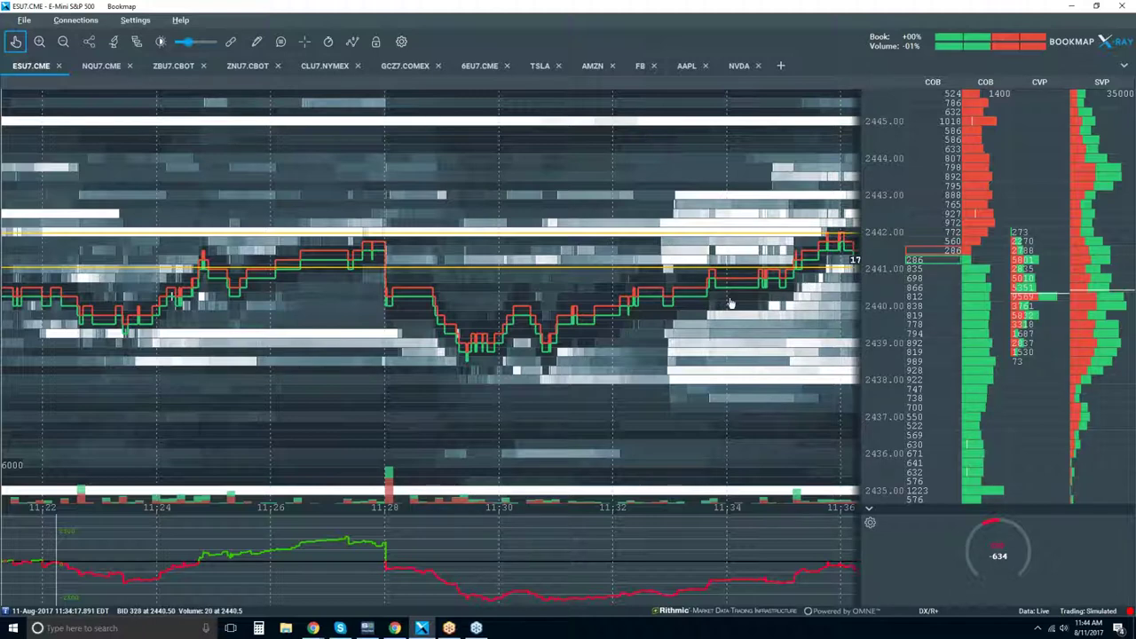
# - Pan through earlier and later session data, ending at the live edge around 11:33–11:46
pyautogui.moveTo(706, 290); pyautogui.dragTo(658, 288)
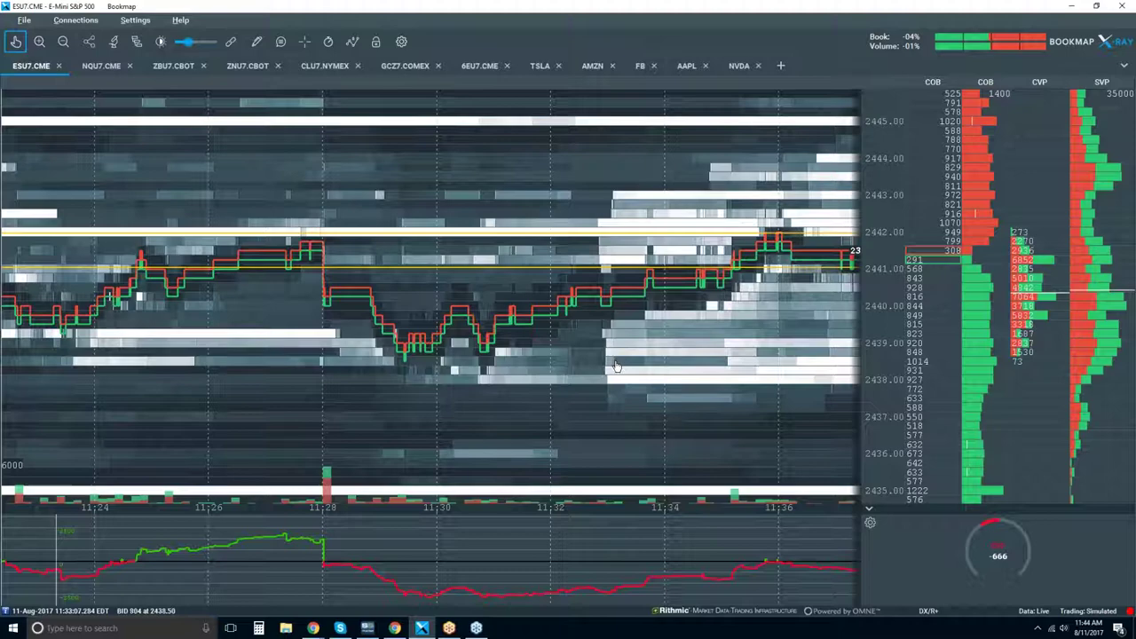
pyautogui.moveTo(694, 350); pyautogui.dragTo(471, 345)
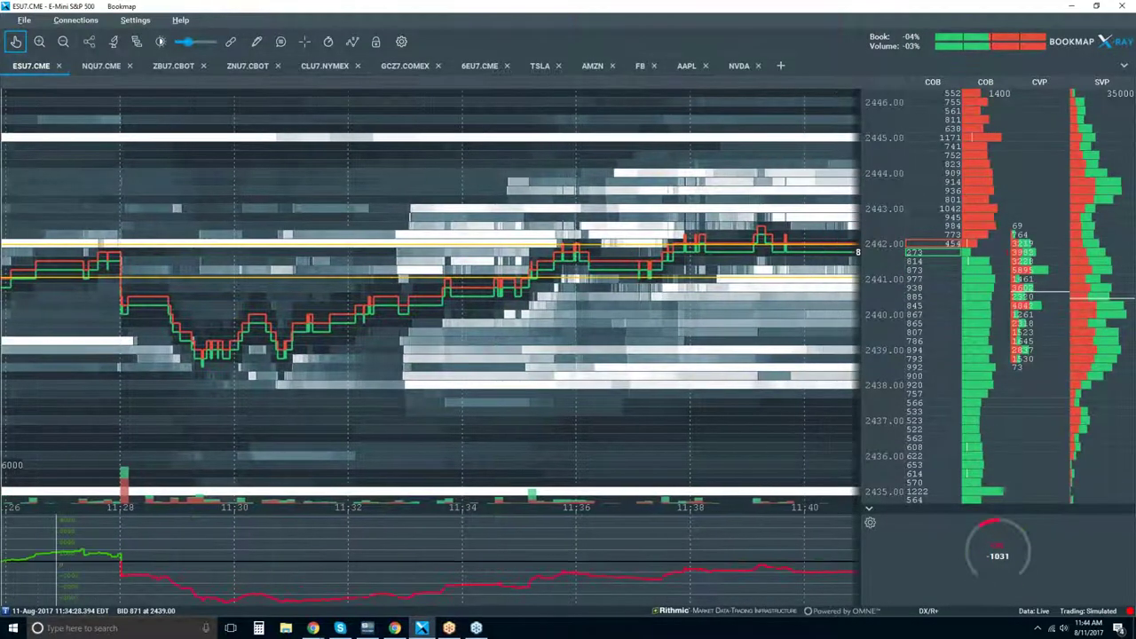
pyautogui.moveTo(568, 266); pyautogui.dragTo(440, 301)
pyautogui.moveTo(562, 300); pyautogui.dragTo(509, 301)
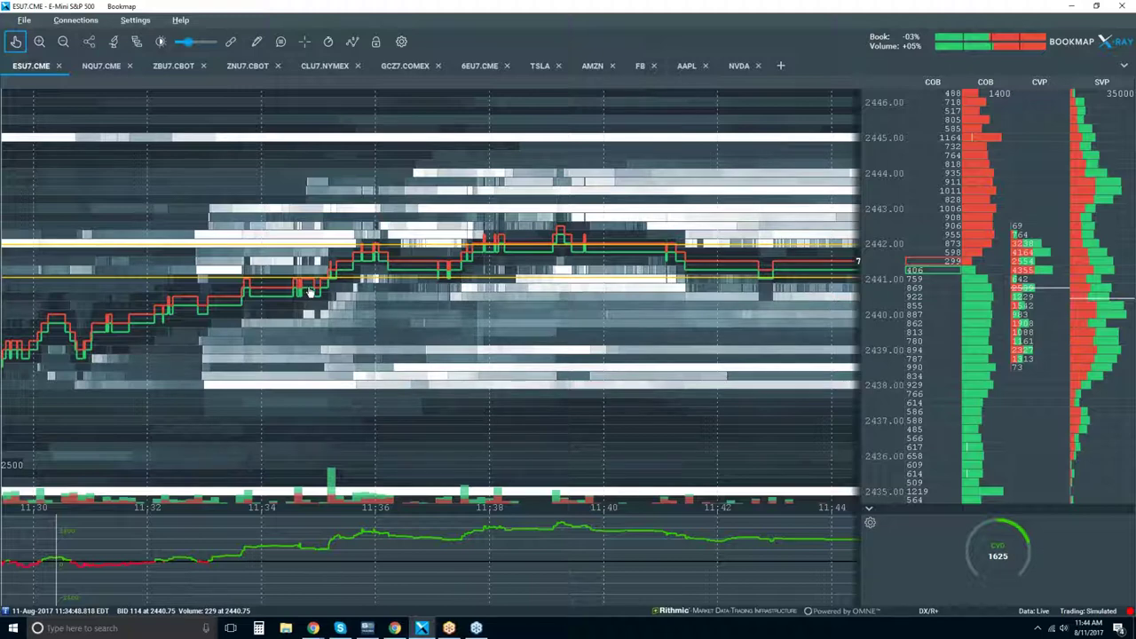
pyautogui.moveTo(217, 254); pyautogui.dragTo(286, 254)
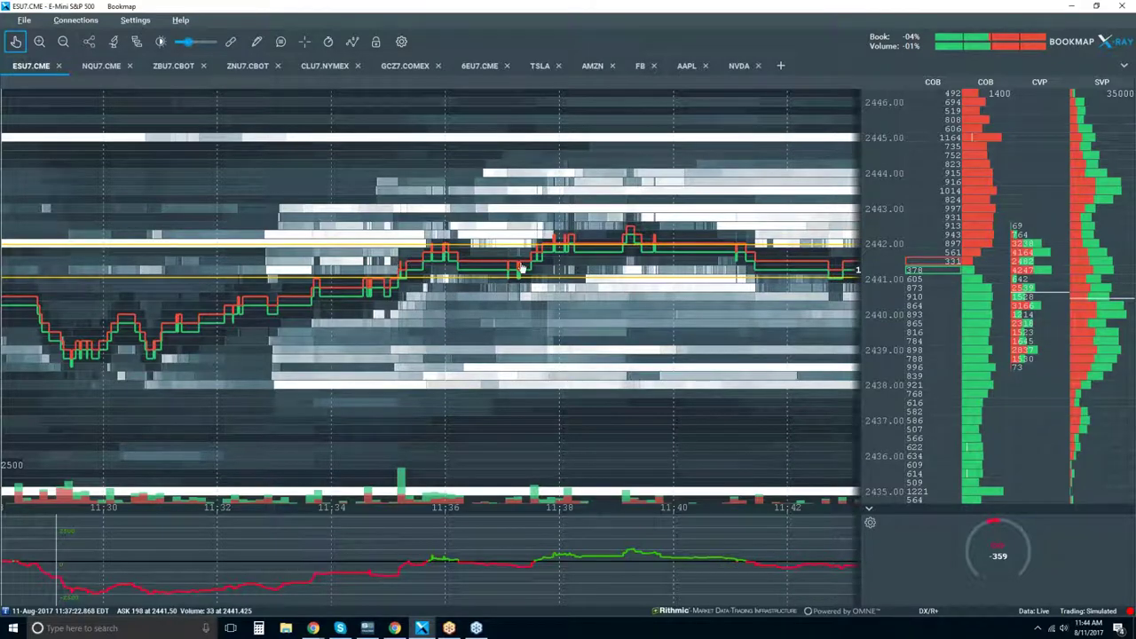
pyautogui.moveTo(275, 339); pyautogui.dragTo(716, 329)
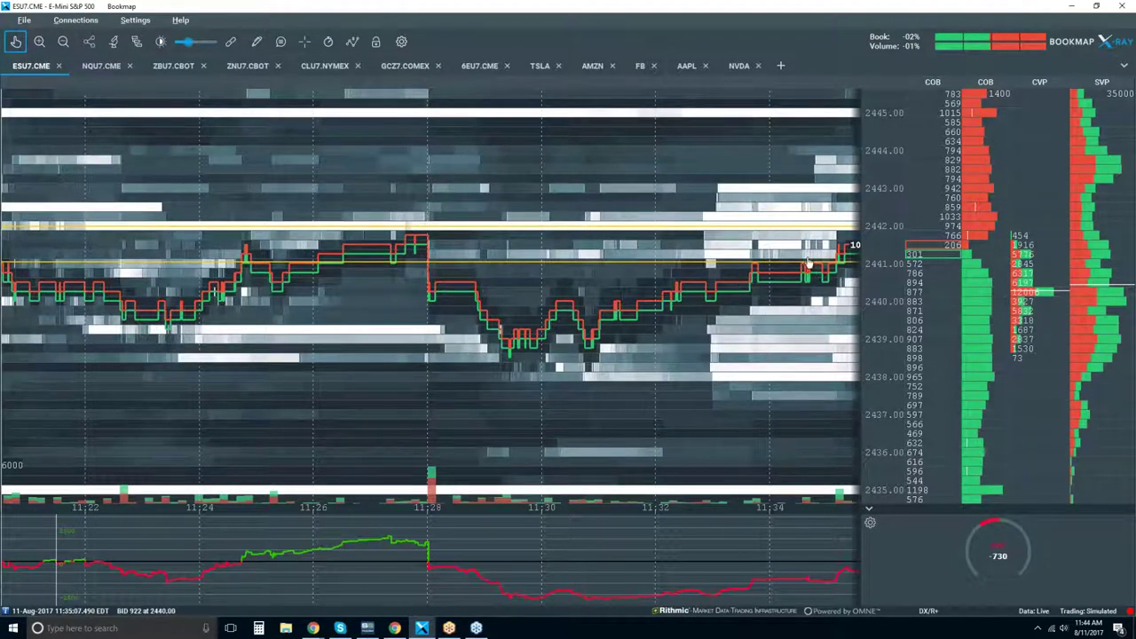
pyautogui.moveTo(701, 309); pyautogui.dragTo(480, 307)
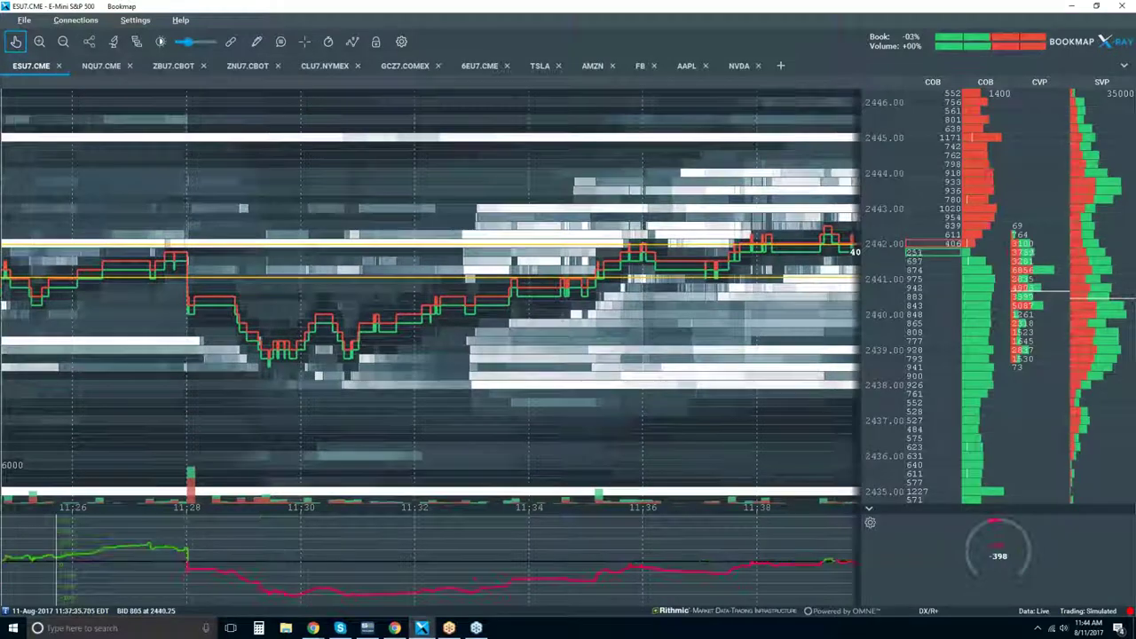
pyautogui.moveTo(711, 284); pyautogui.dragTo(488, 280)
pyautogui.moveTo(738, 317); pyautogui.dragTo(683, 301)
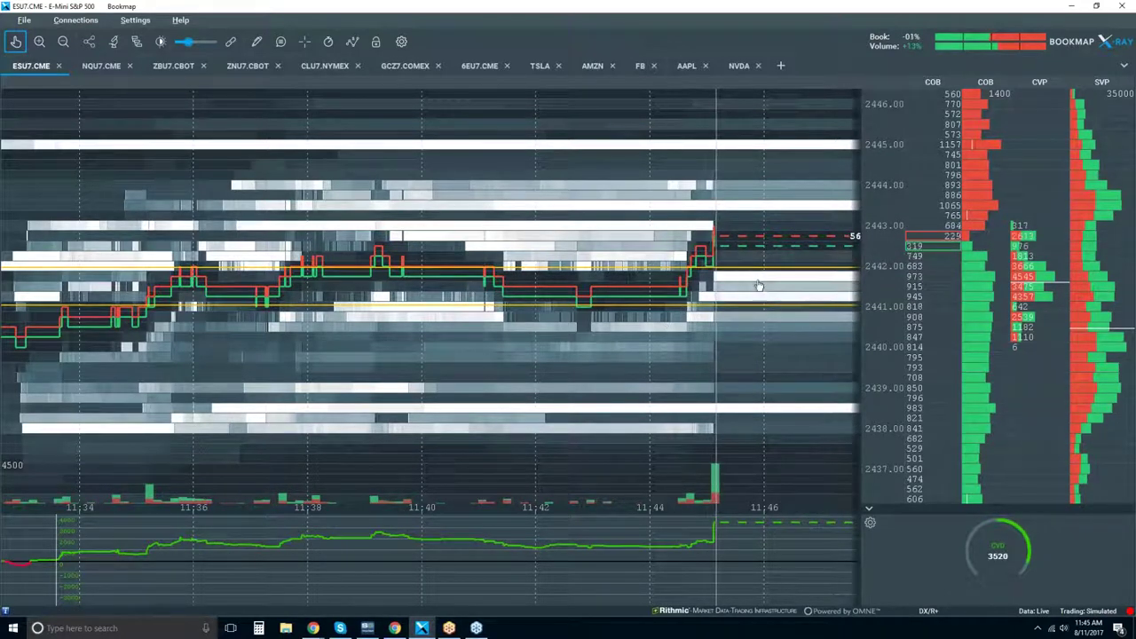
pyautogui.click(15, 41)
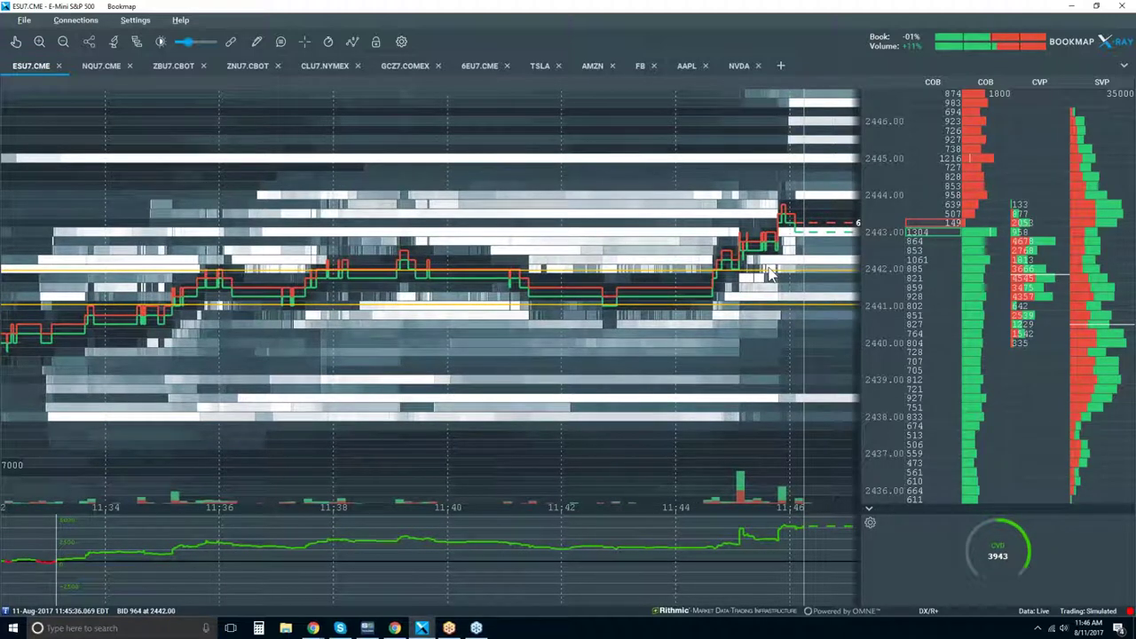
# - Zoom out the heatmap to span about 11:31 to 11:48
pyautogui.scroll(-2, 771, 275)
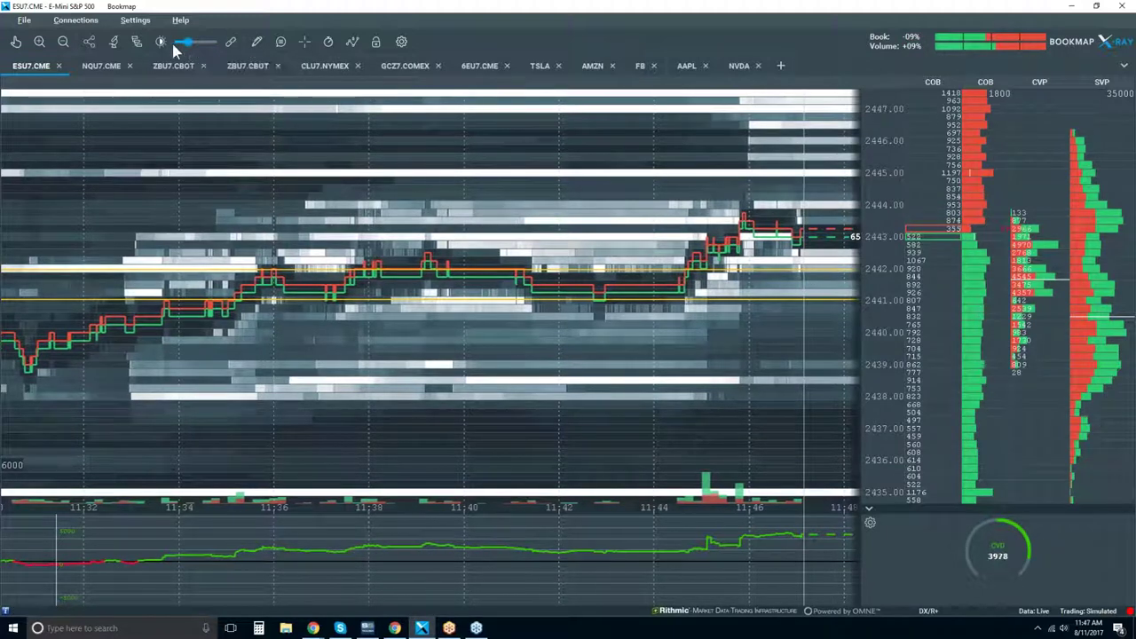
# - Enable Volume Dots in the chart layer visibility options
pyautogui.click(351, 41)
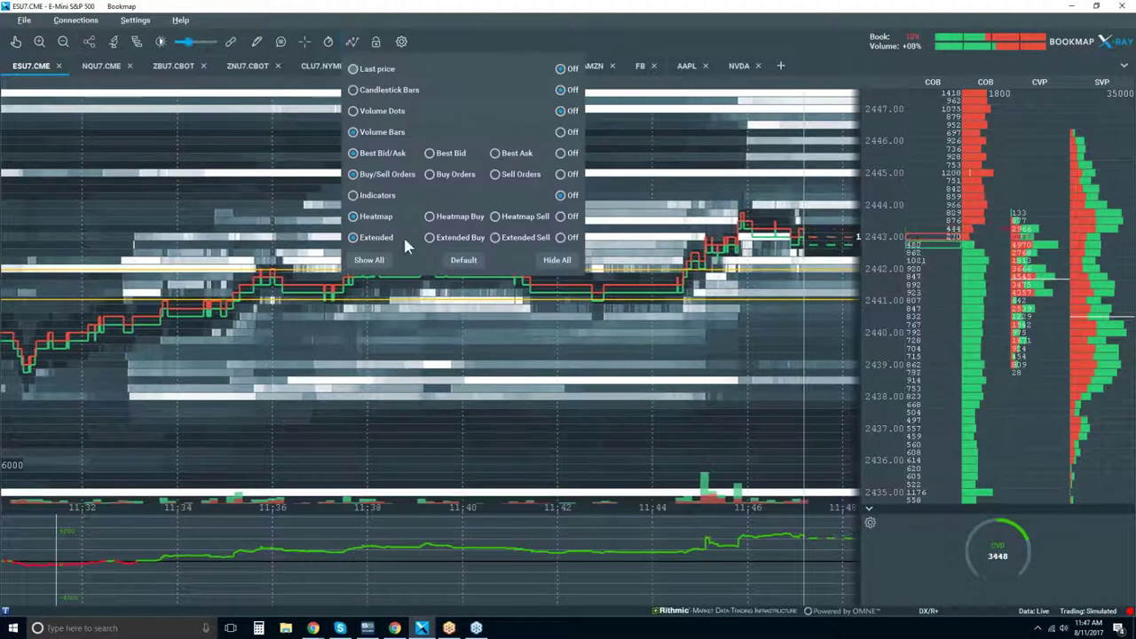
pyautogui.click(354, 111)
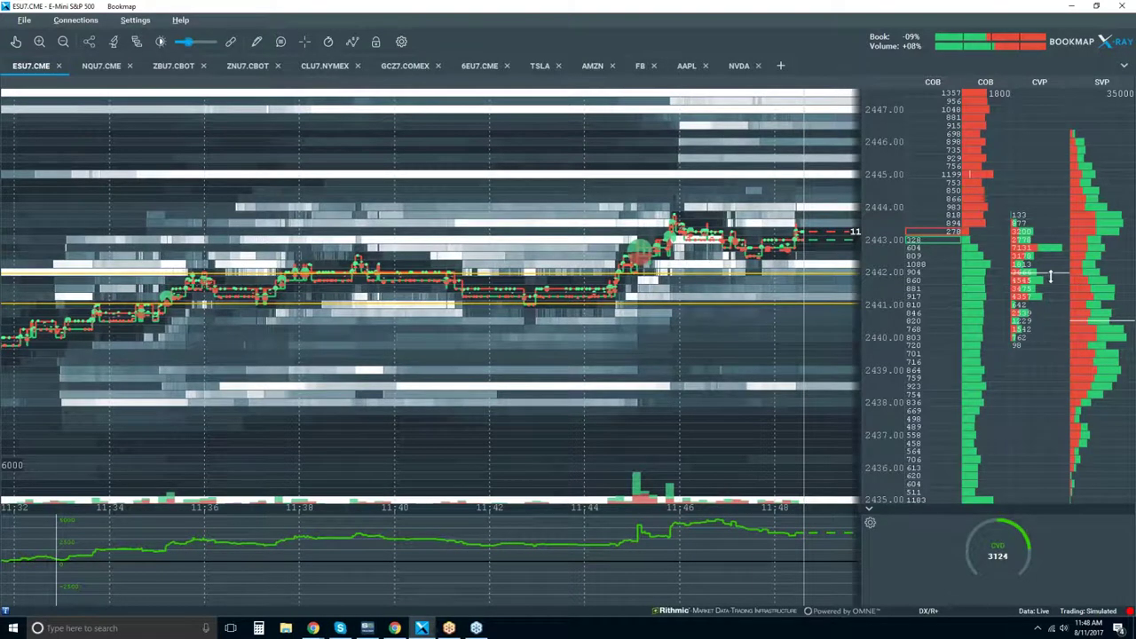
pyautogui.scroll(1, 1032, 229)
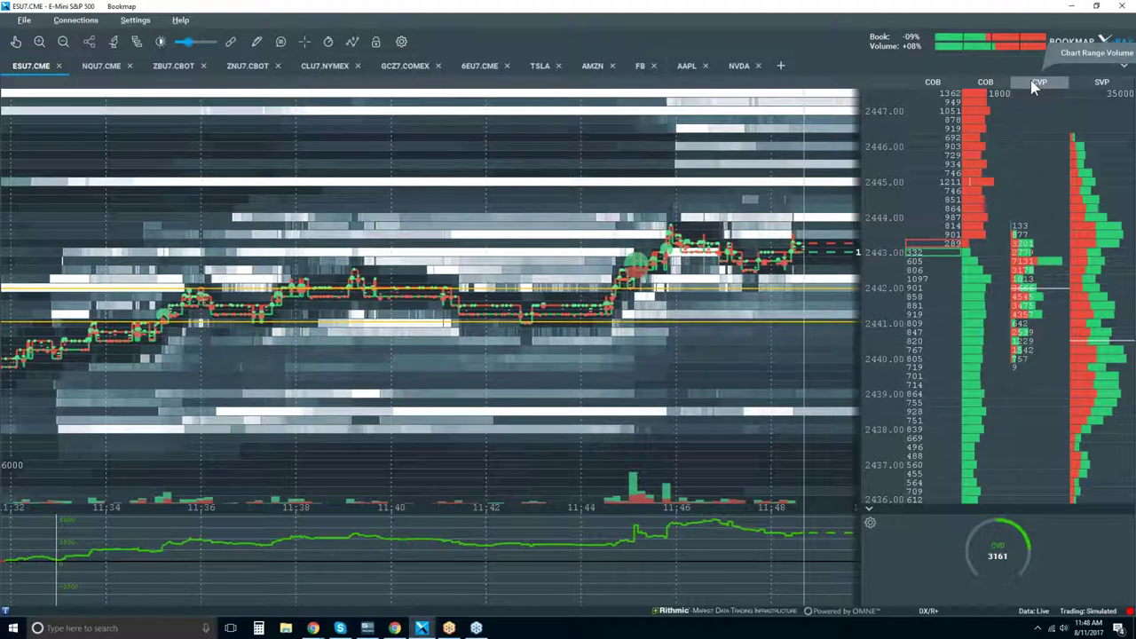
pyautogui.rightClick(1033, 163)
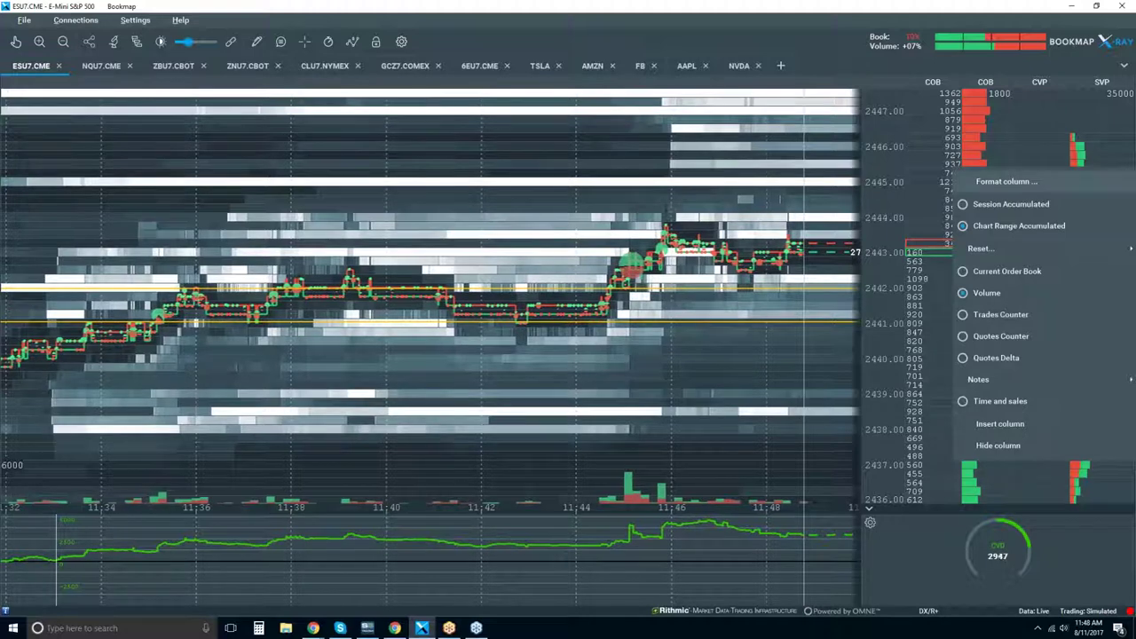
pyautogui.click(1003, 181)
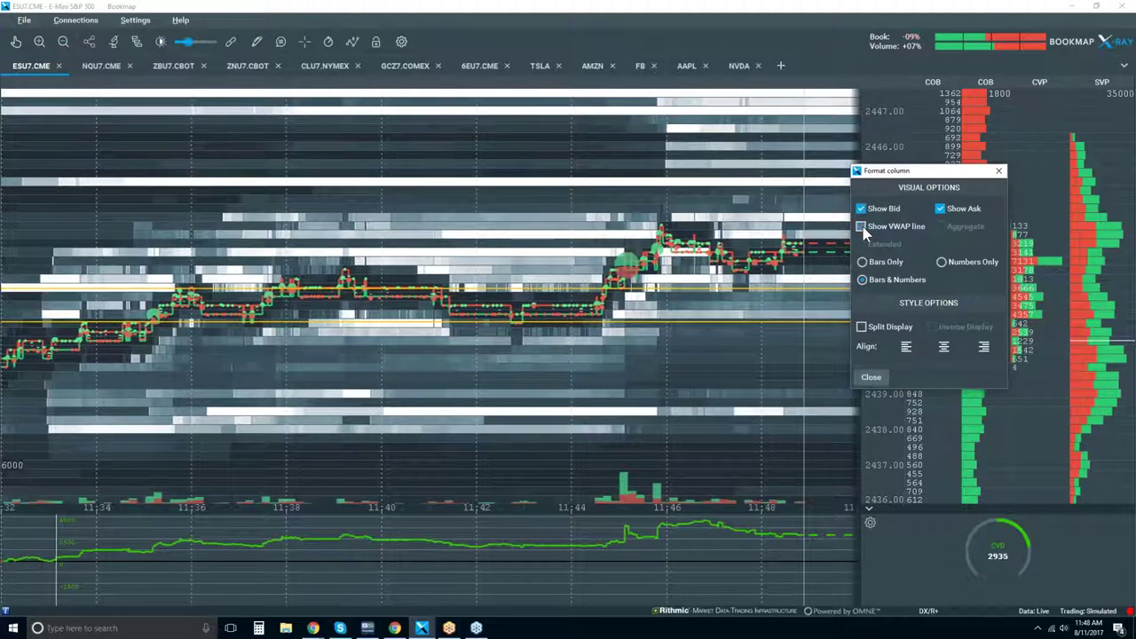
pyautogui.click(1000, 172)
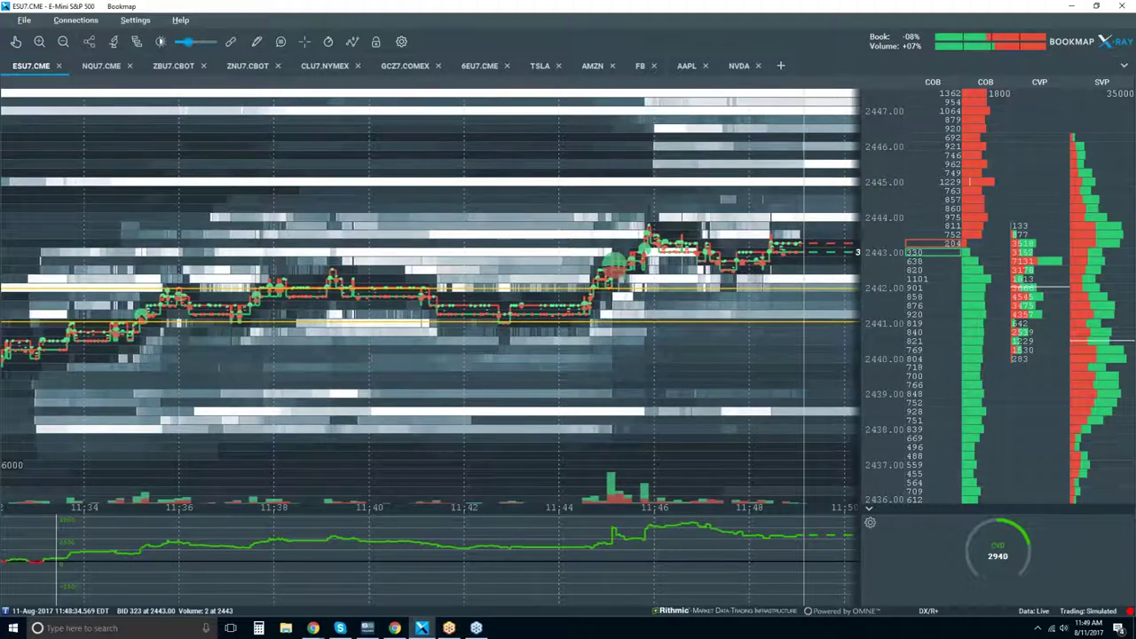
# - Zoom the time axis out to 1-minute ticks covering about the last ten minutes
pyautogui.scroll(6, 761, 240)
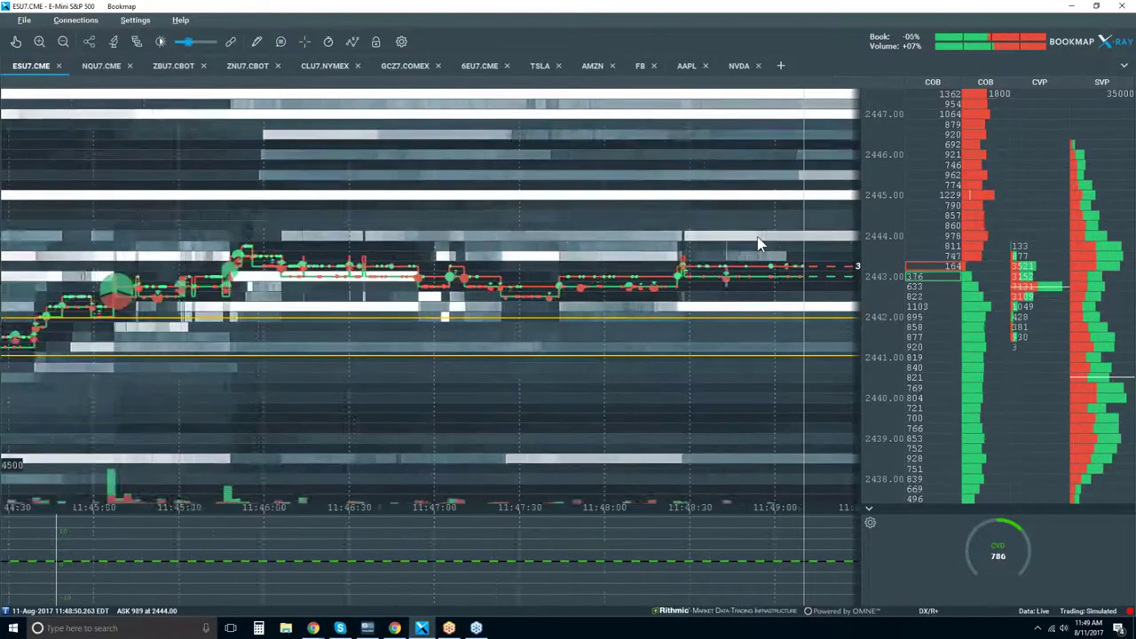
pyautogui.scroll(2, 759, 244)
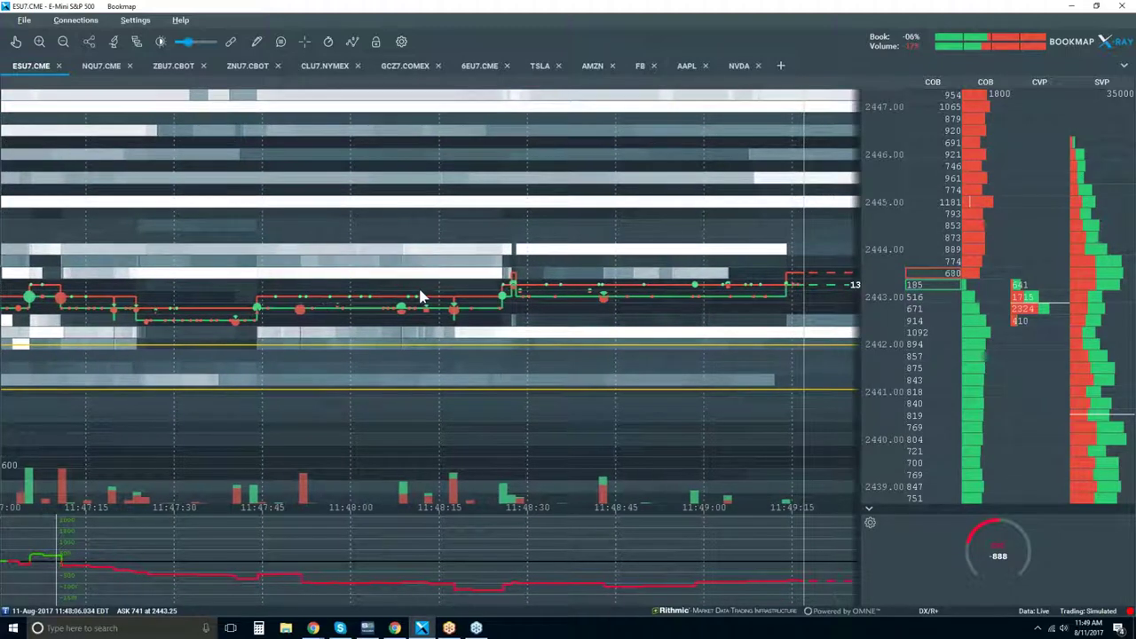
pyautogui.scroll(-3, 643, 296)
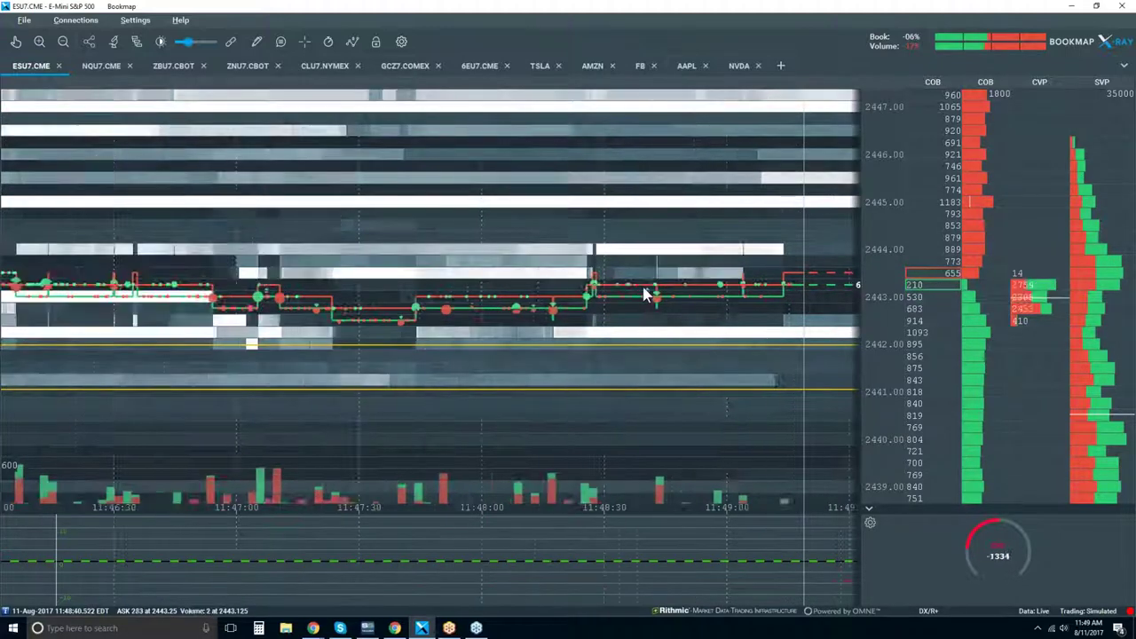
pyautogui.scroll(-3, 643, 296)
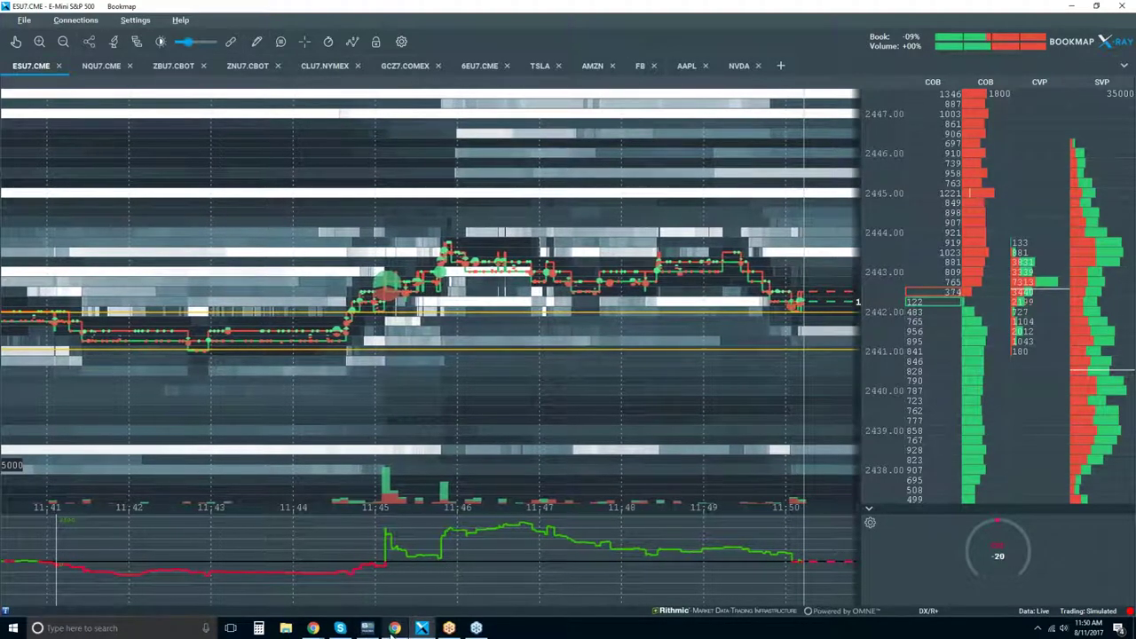
pyautogui.moveTo(313, 628)
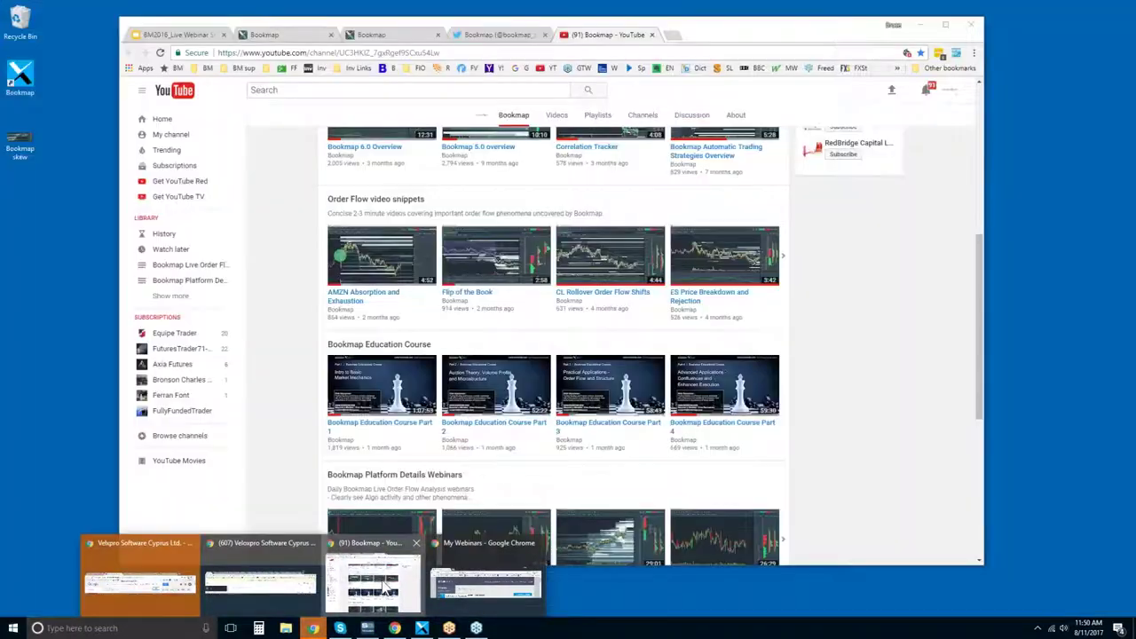
pyautogui.click(380, 590)
pyautogui.click(300, 36)
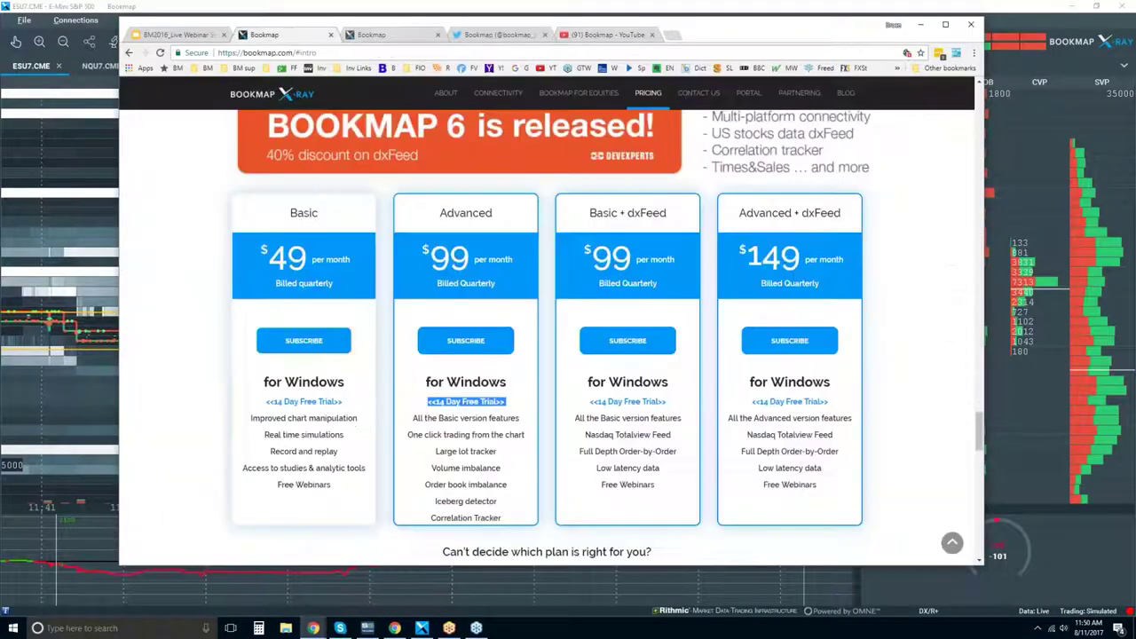
pyautogui.click(495, 95)
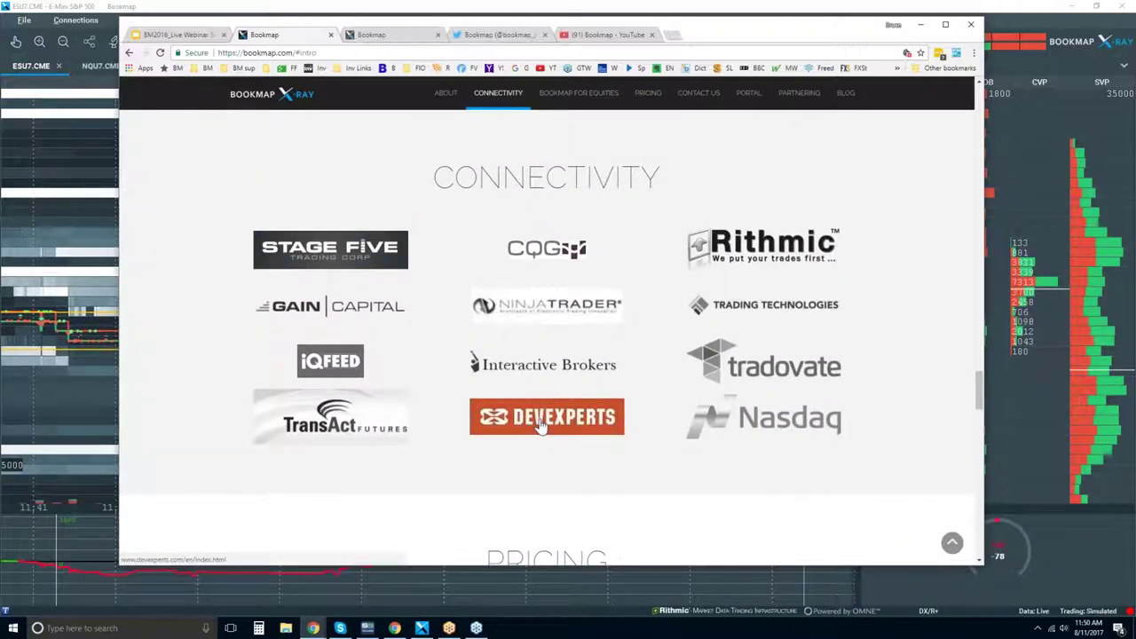
pyautogui.click(430, 8)
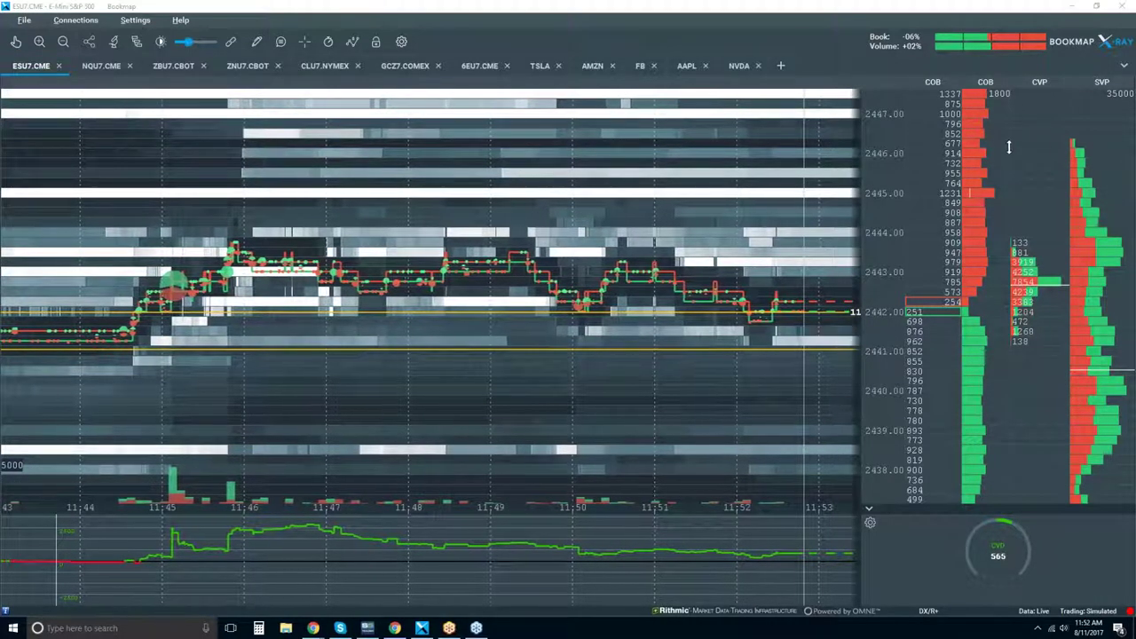
# - Zoom out the ES price scale to span roughly 2434 to 2451
pyautogui.scroll(-2, 1001, 165)
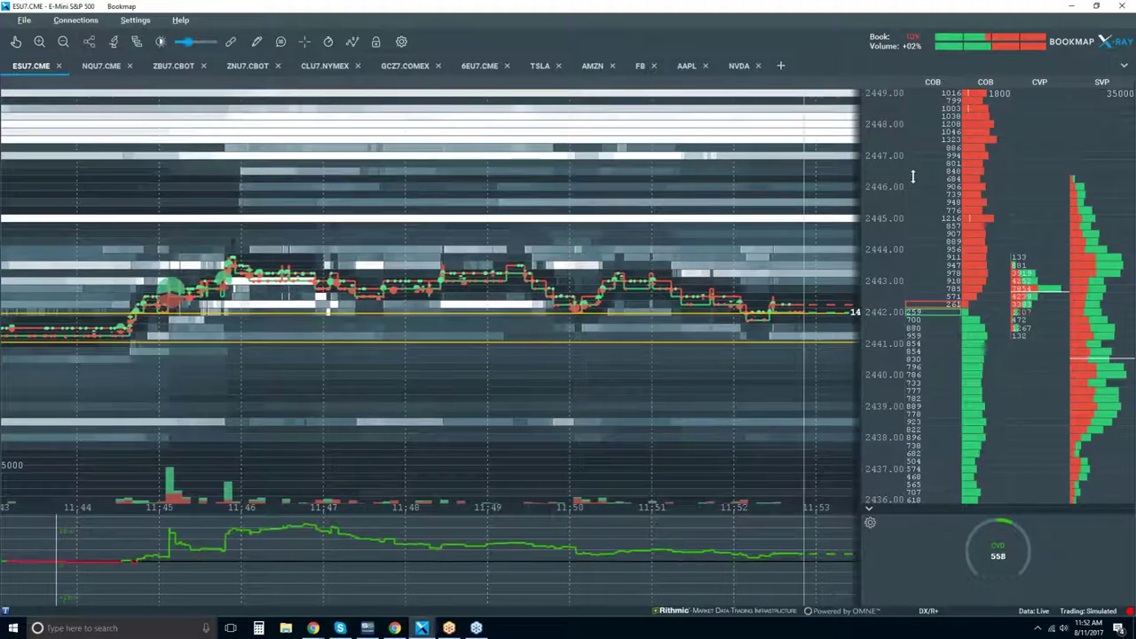
pyautogui.scroll(-2, 946, 213)
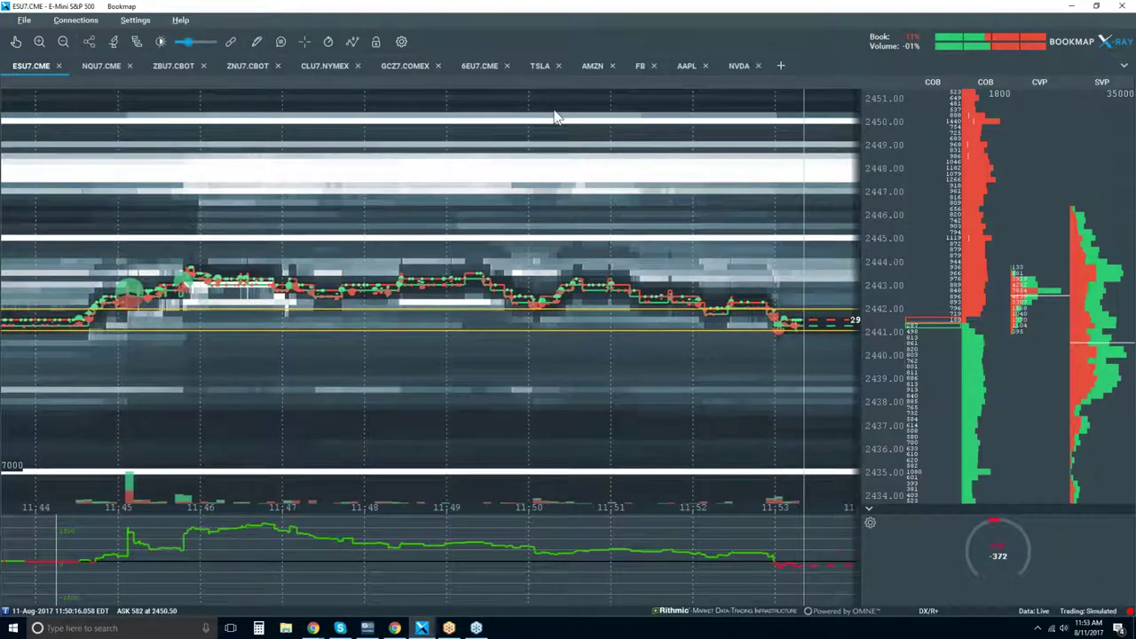
# - Show the TSLA heatmap from 08:30 to noon with a vertically compressed price scale
pyautogui.click(542, 67)
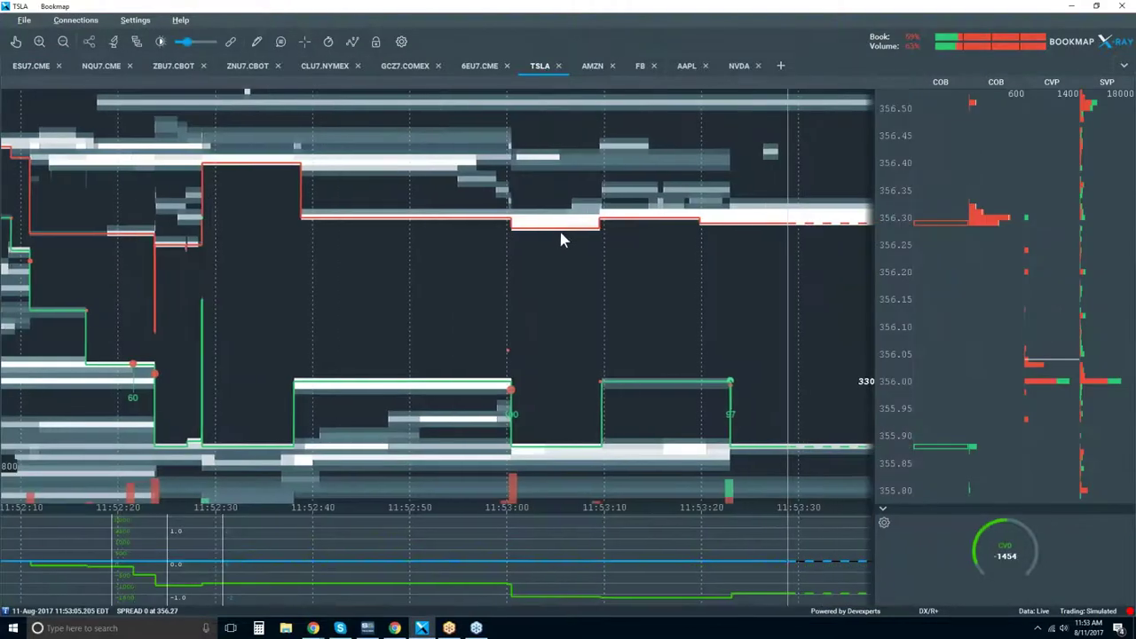
pyautogui.scroll(-5, 560, 236)
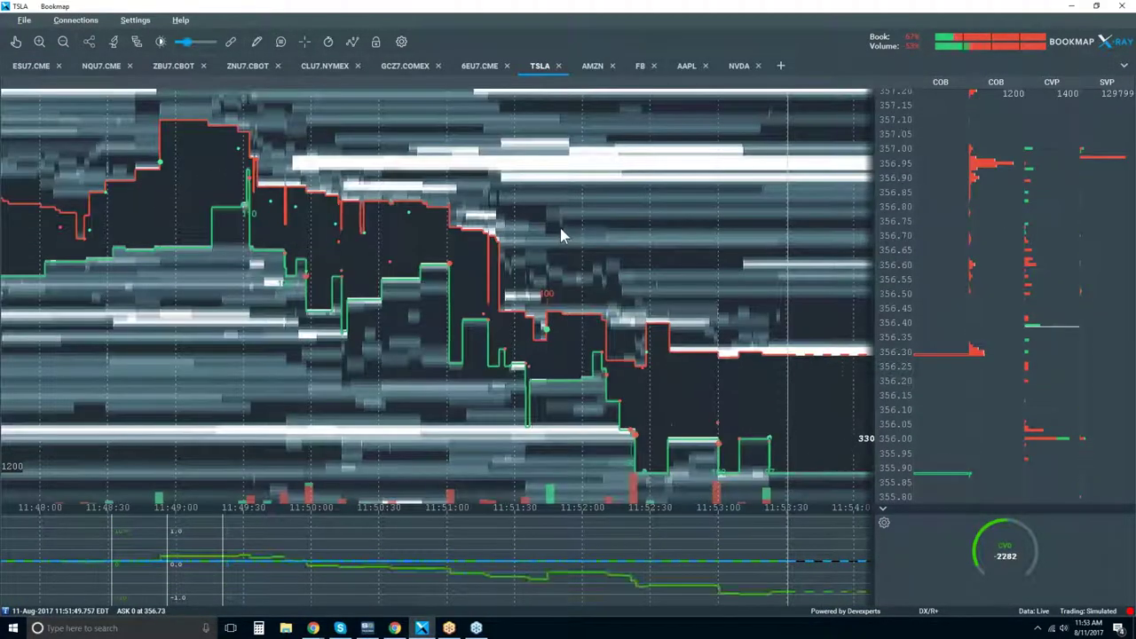
pyautogui.scroll(-2, 560, 233)
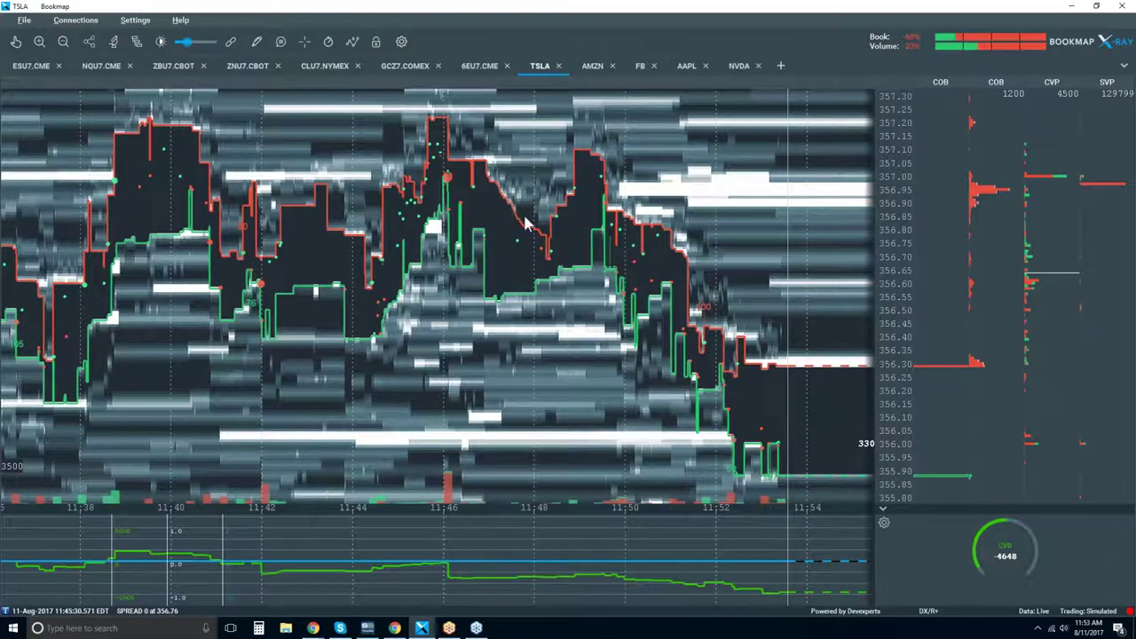
pyautogui.scroll(-2, 523, 223)
pyautogui.scroll(-4, 526, 222)
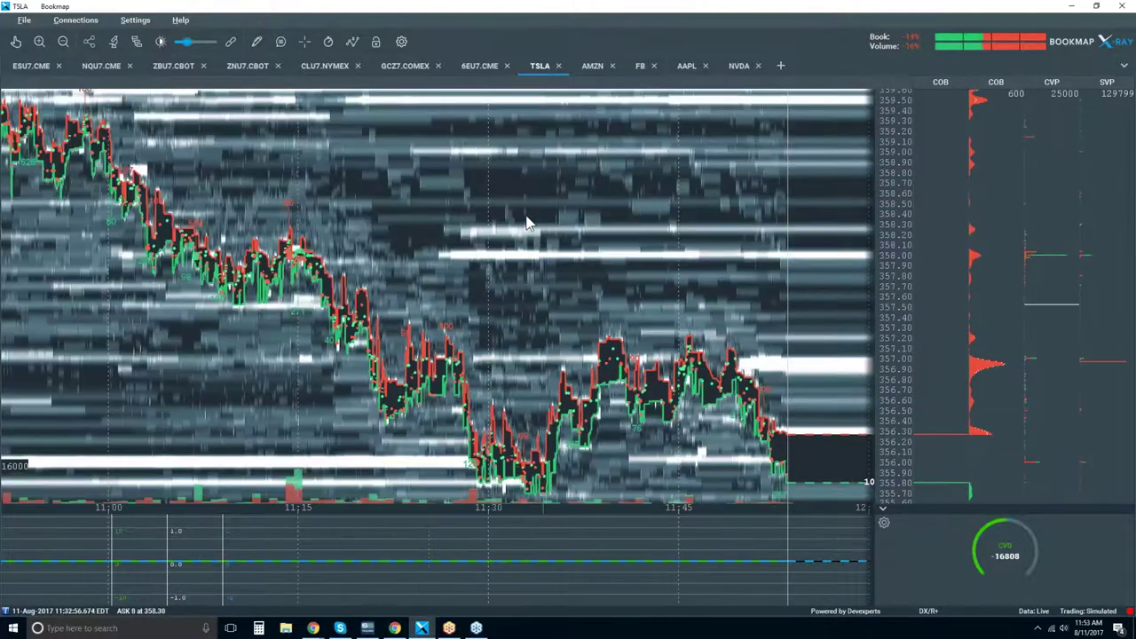
pyautogui.scroll(-3, 527, 222)
pyautogui.scroll(-3, 526, 222)
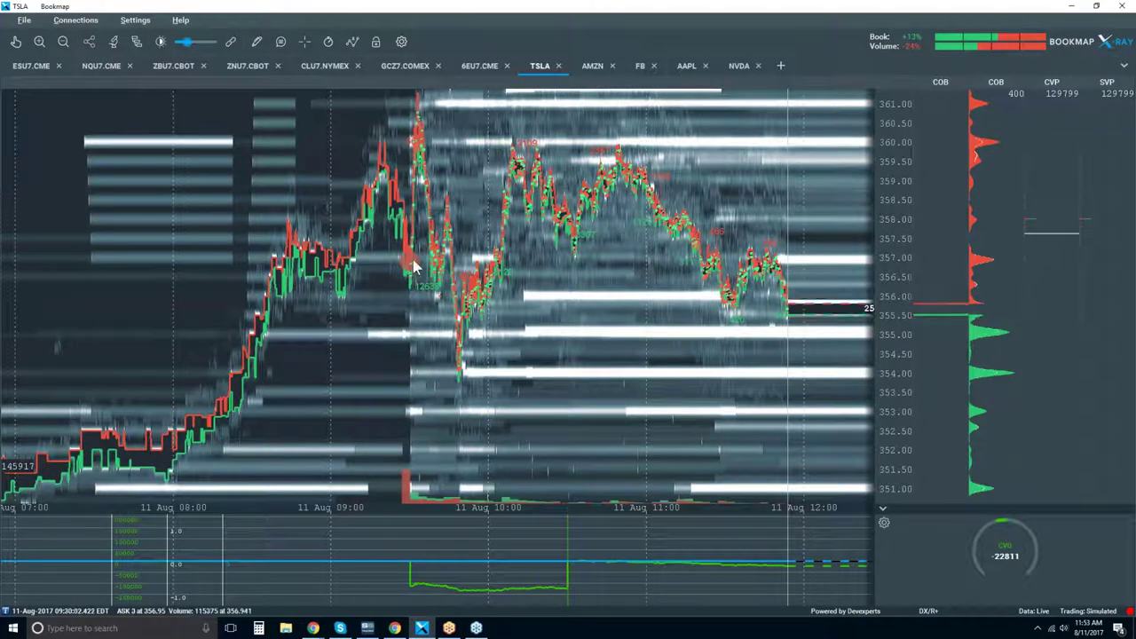
pyautogui.scroll(2, 413, 265)
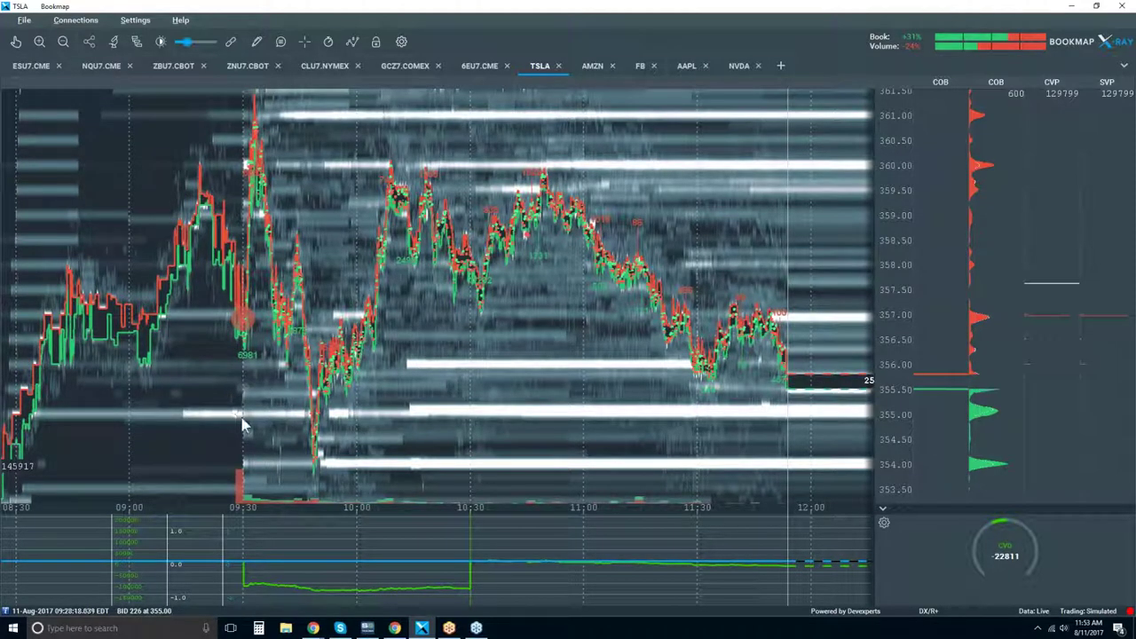
pyautogui.moveTo(902, 169); pyautogui.dragTo(898, 313)
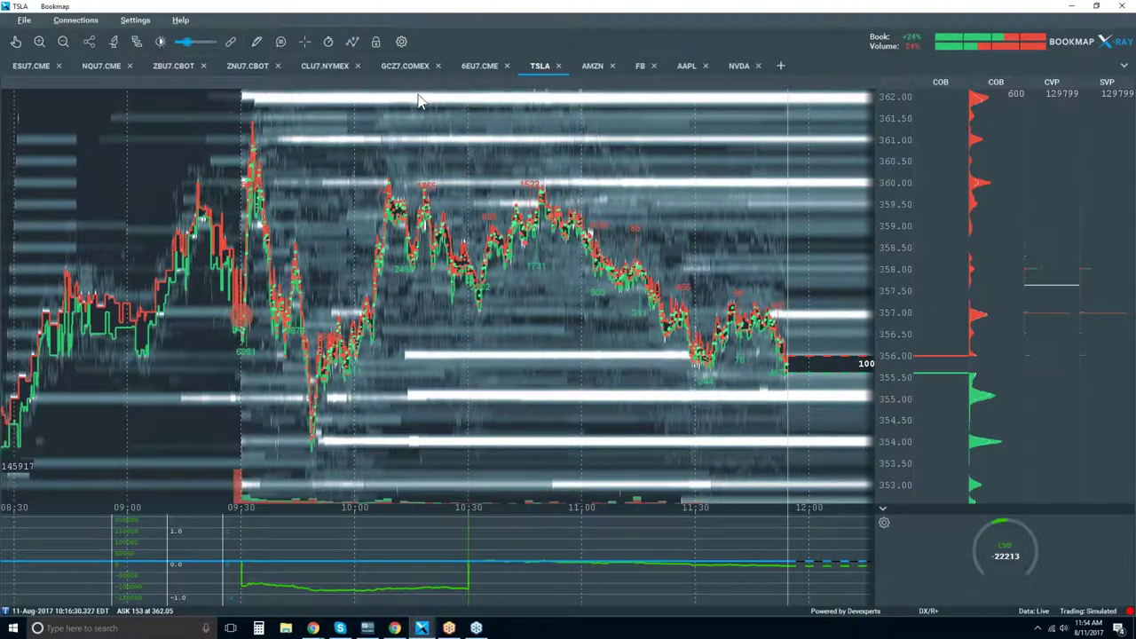
pyautogui.scroll(1, 213, 118)
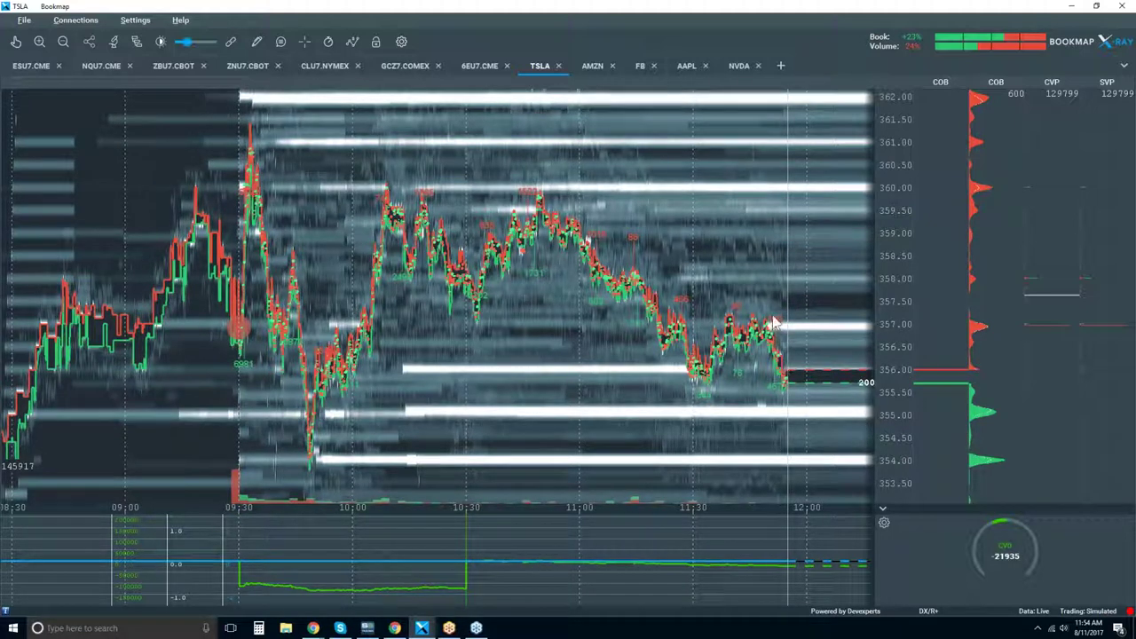
pyautogui.click(32, 68)
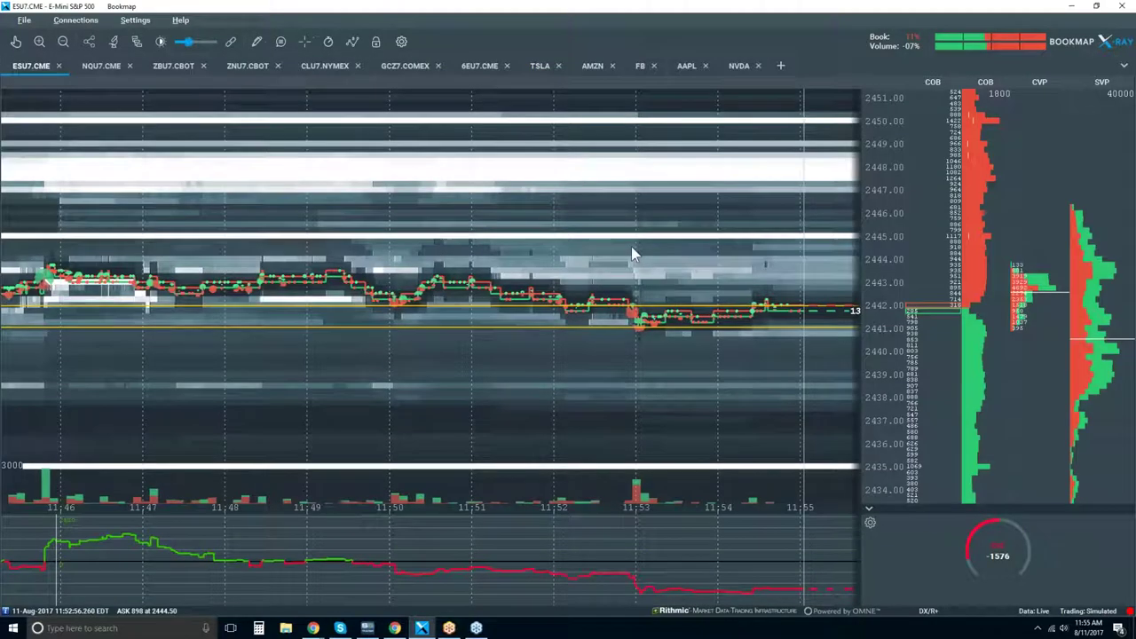
pyautogui.scroll(5, 938, 311)
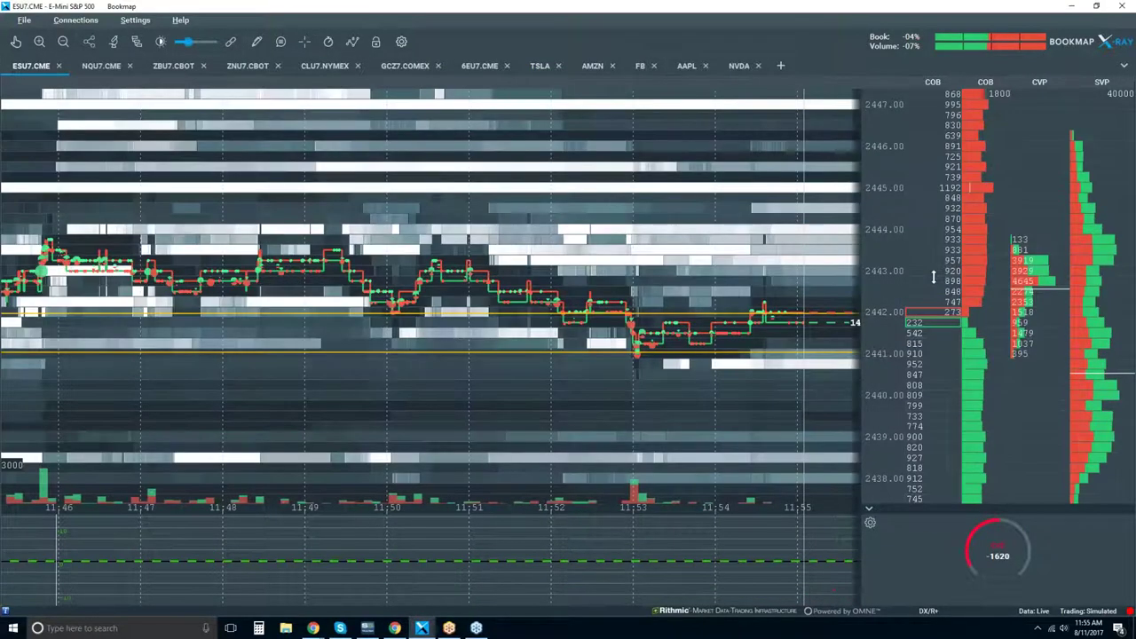
pyautogui.scroll(-4, 931, 301)
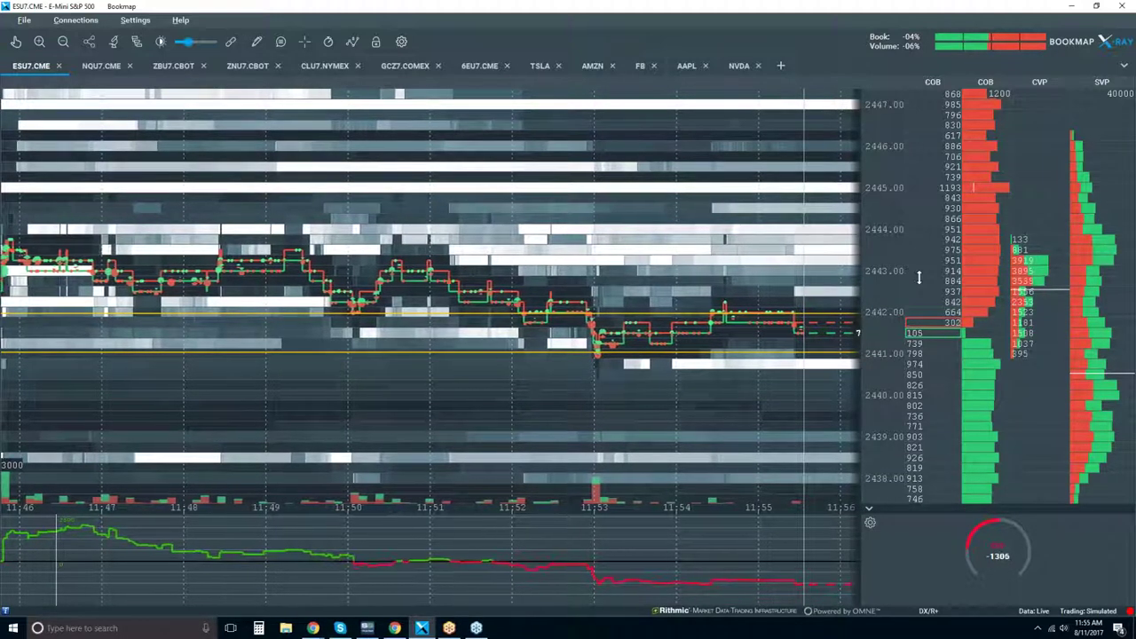
# - Enter the symbol ge in the Subscribe dialog and subscribe to it
pyautogui.click(782, 68)
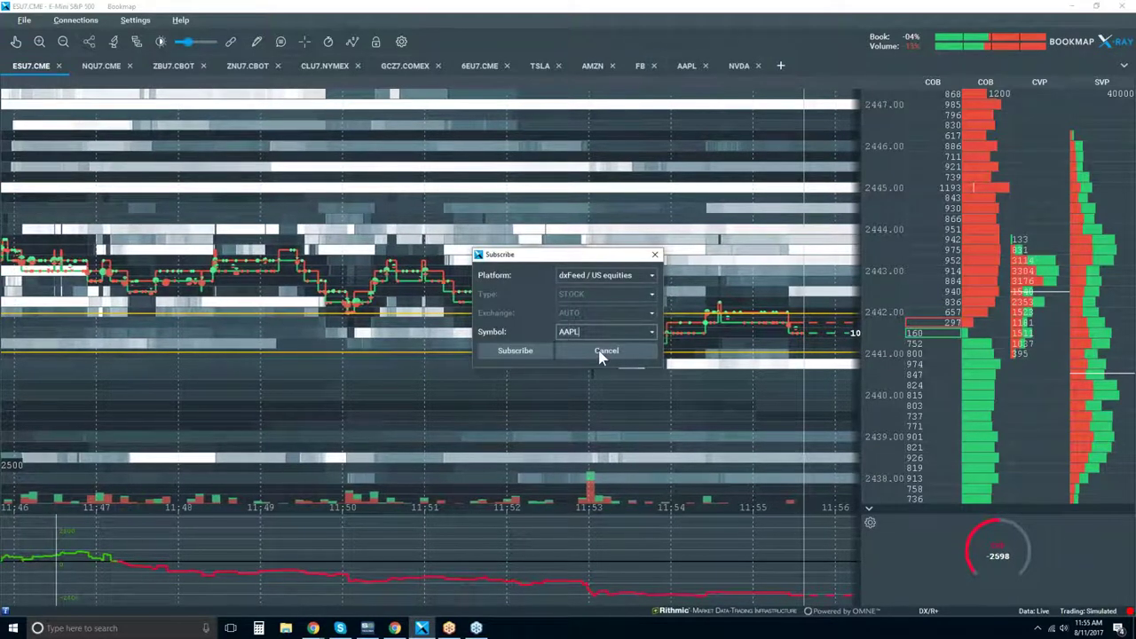
pyautogui.write('ge')
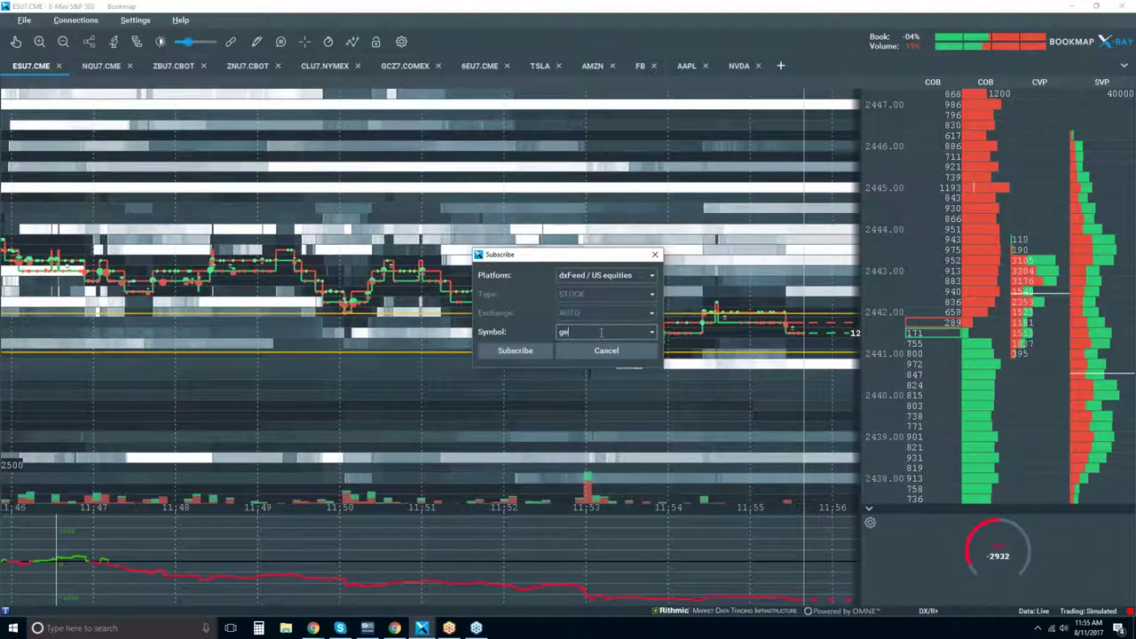
pyautogui.click(515, 350)
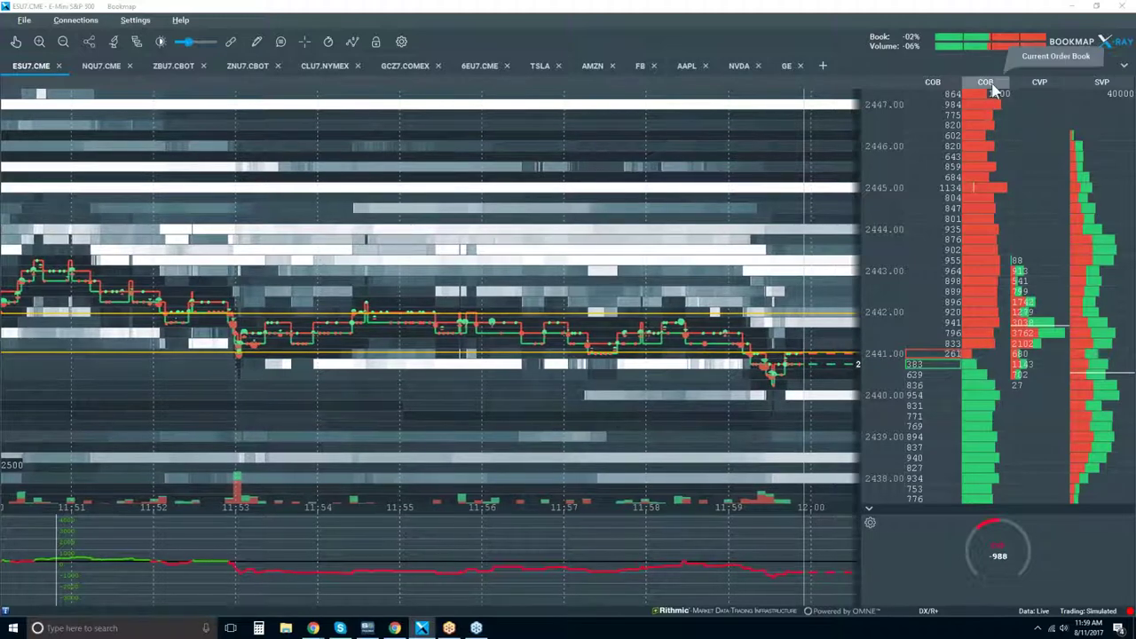
pyautogui.moveTo(995, 89); pyautogui.dragTo(27, 85)
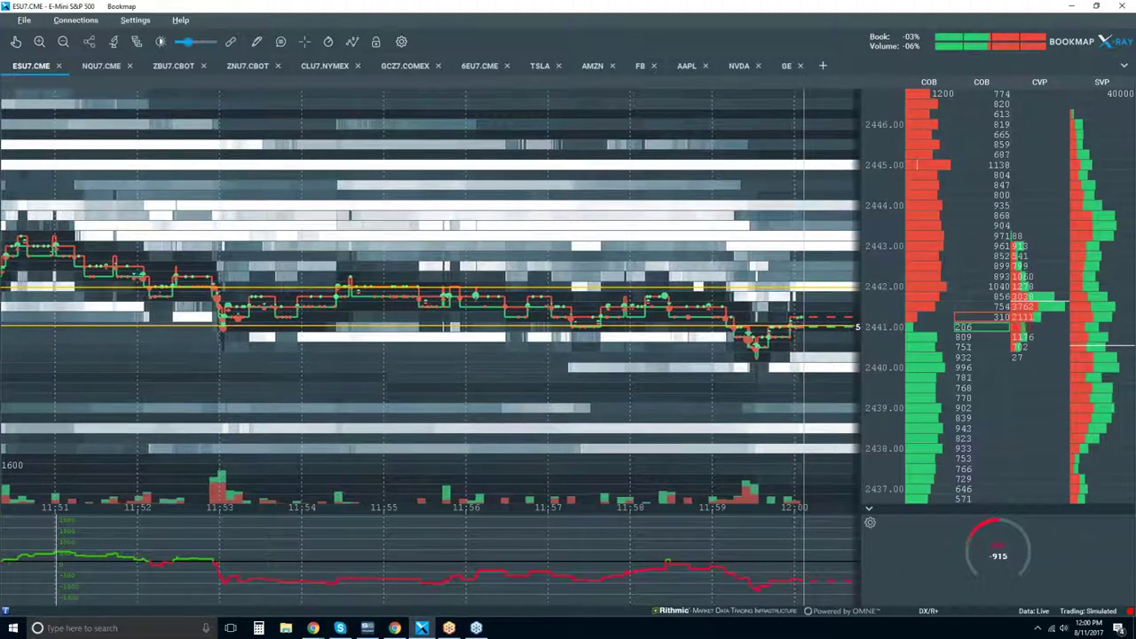
pyautogui.moveTo(927, 83); pyautogui.dragTo(999, 85)
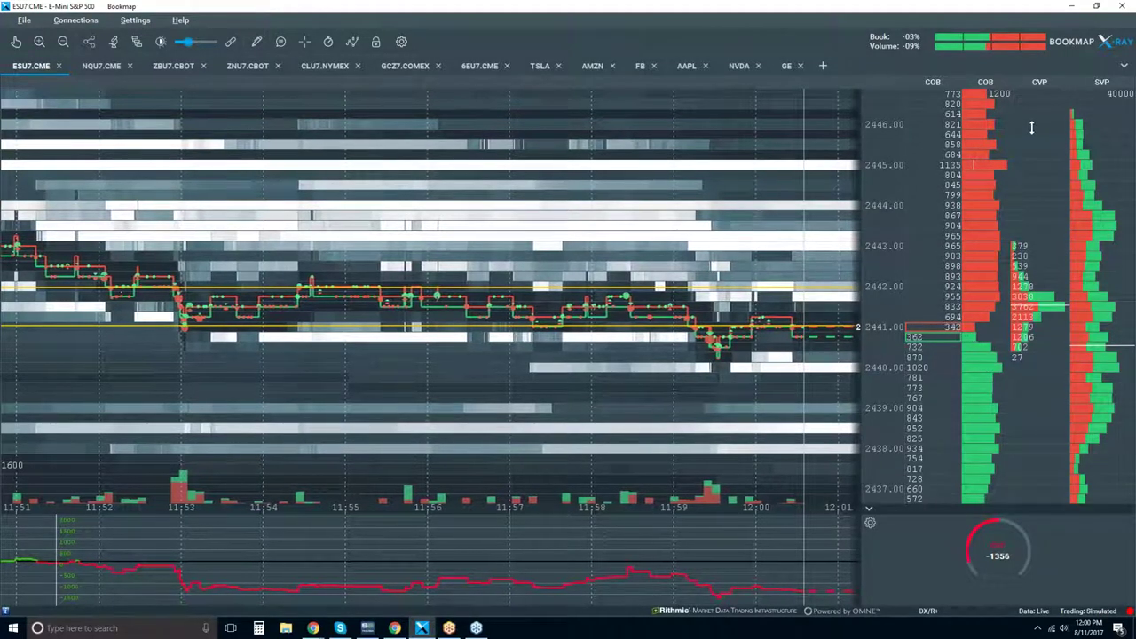
# - Insert an extra column beside the COB order book column and bring up its data options
pyautogui.rightClick(980, 140)
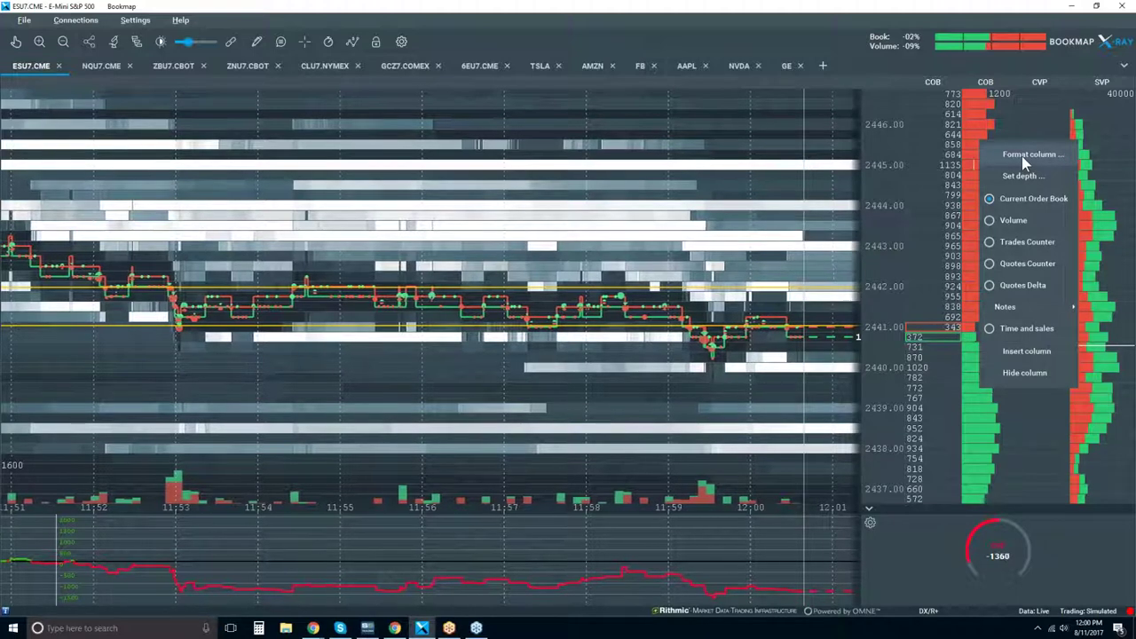
pyautogui.click(1020, 350)
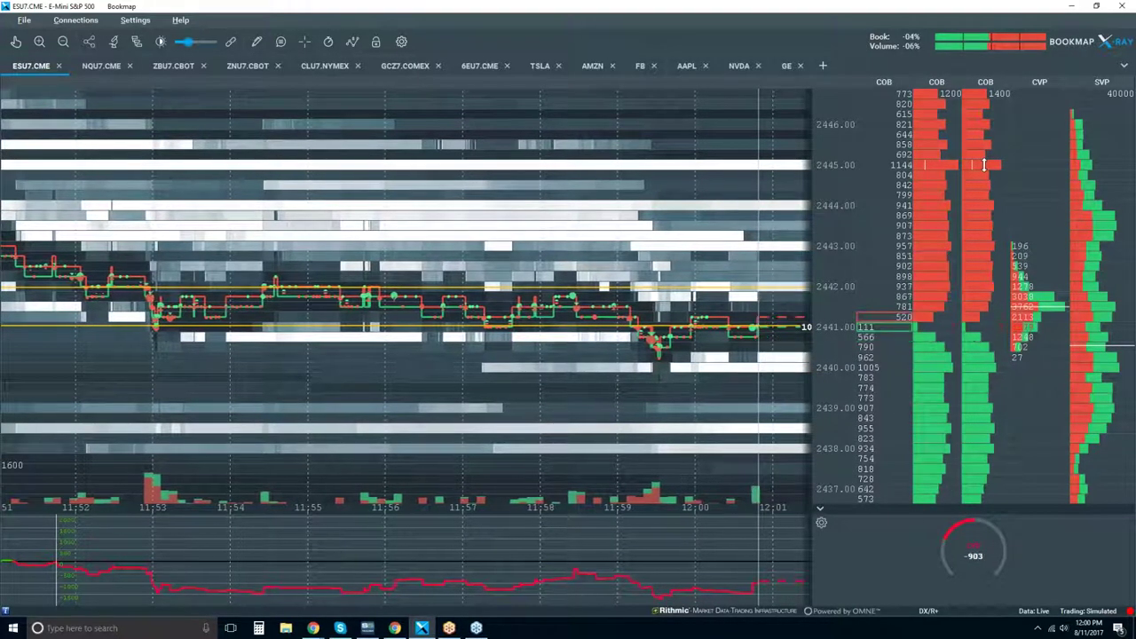
pyautogui.rightClick(984, 164)
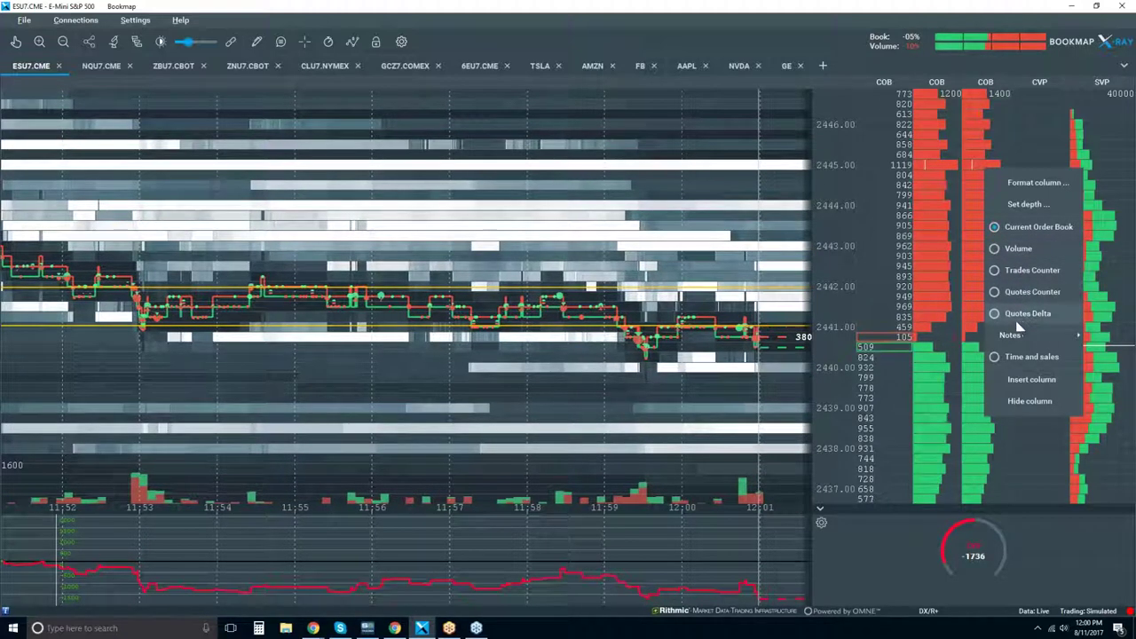
pyautogui.moveTo(1015, 344)
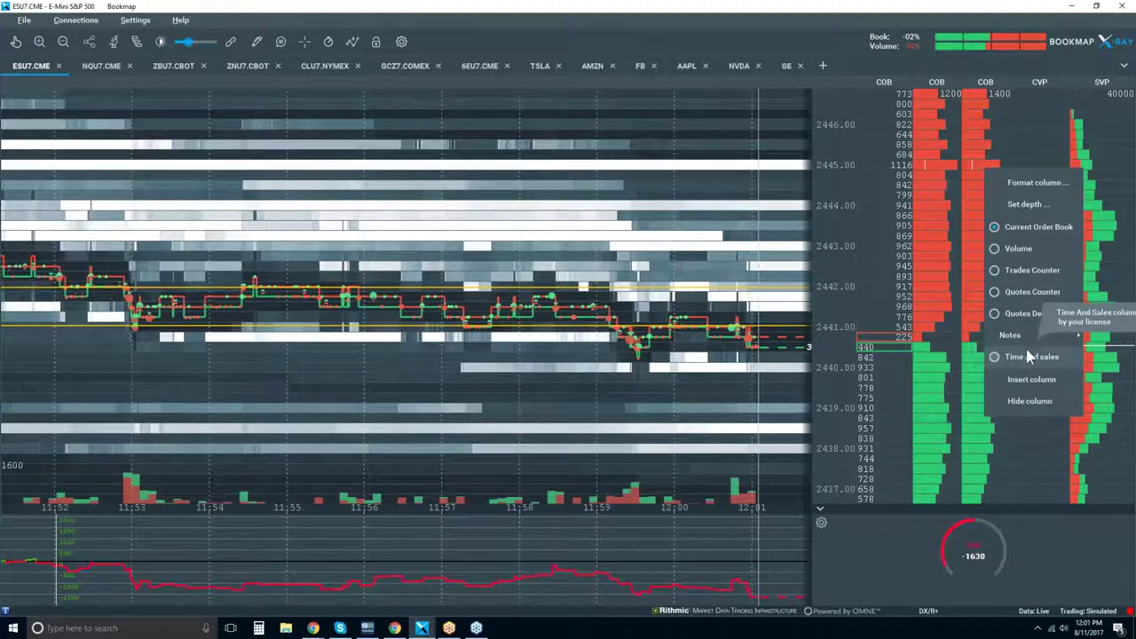
# - Make the new column a quotes counter and switch it to Session Accumulated (SQC)
pyautogui.click(1035, 294)
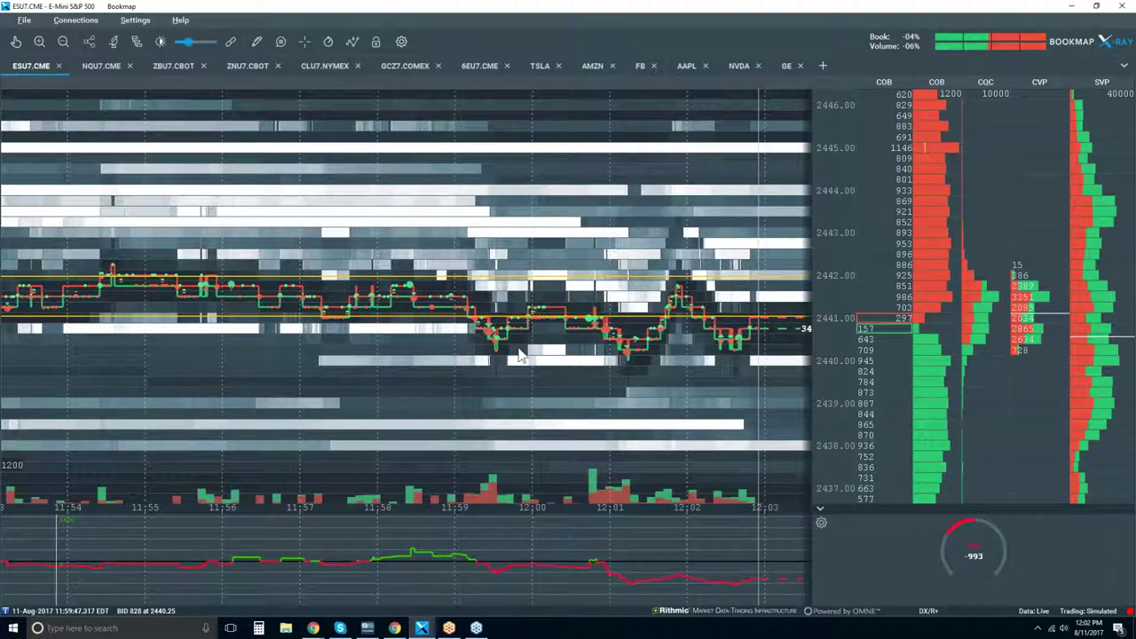
pyautogui.rightClick(971, 218)
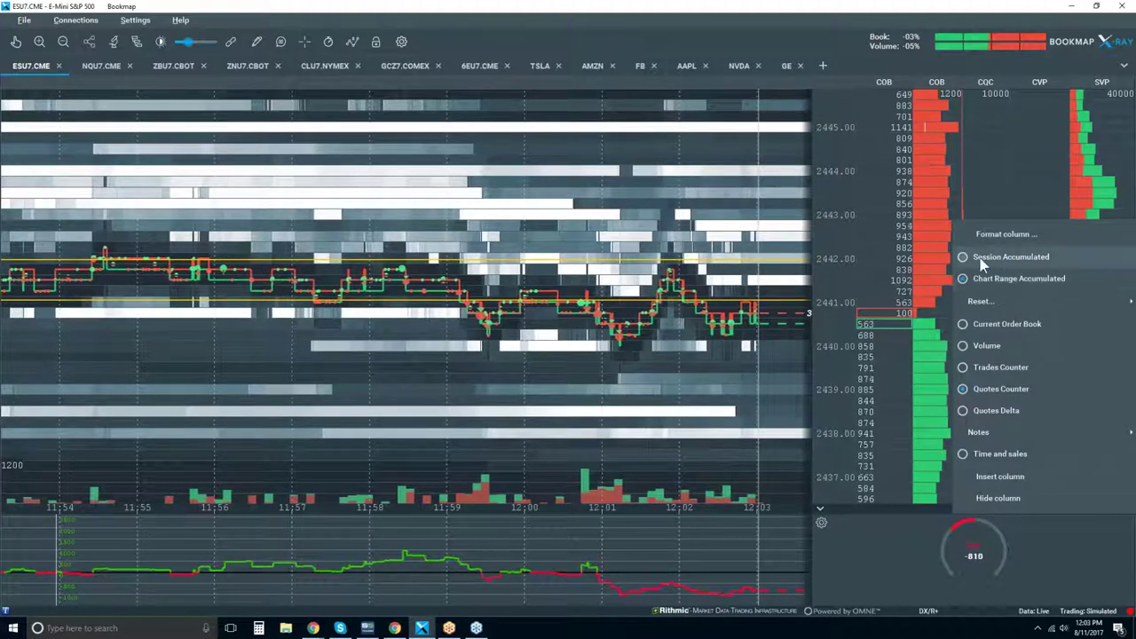
pyautogui.click(981, 260)
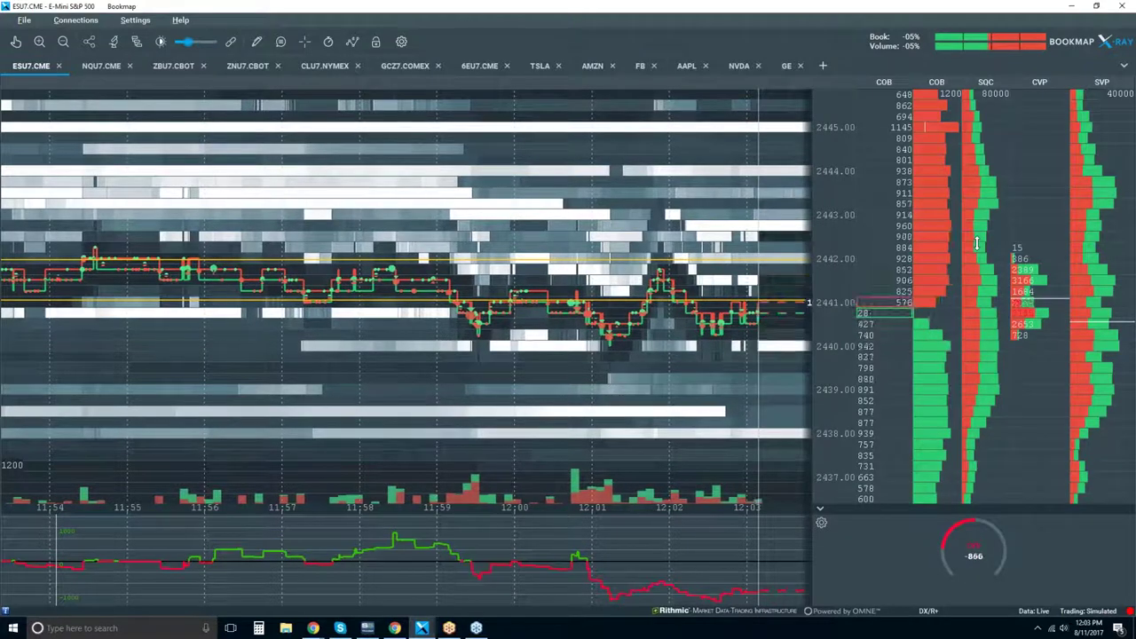
# - Zoom the ES heatmap out to 08:30–12:00 and bring up the SQC column's options
pyautogui.scroll(-5, 701, 257)
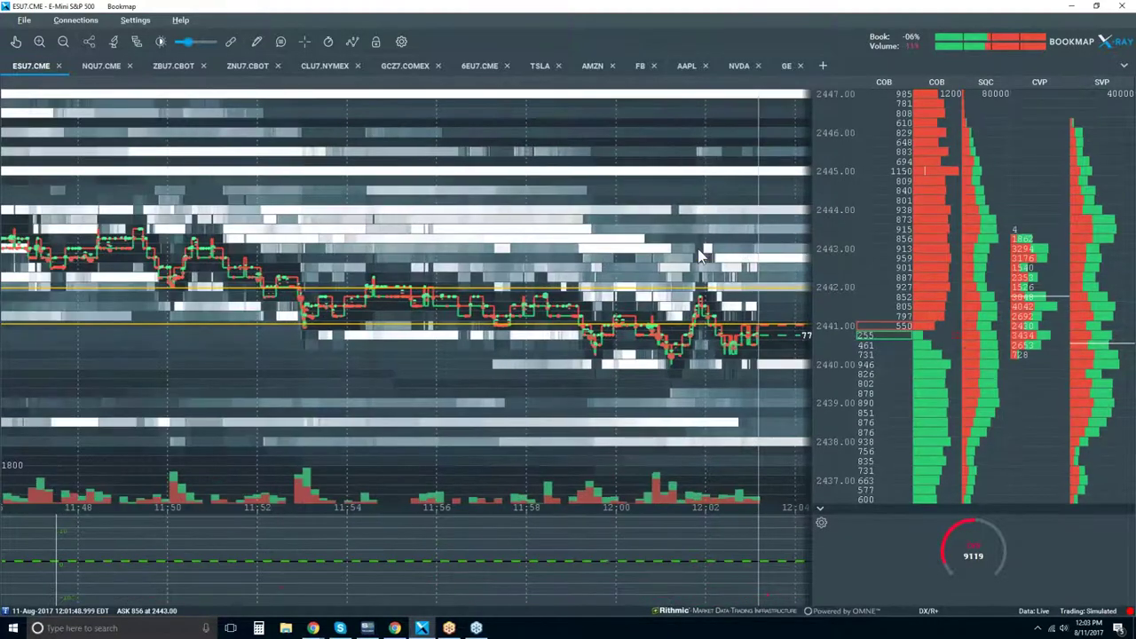
pyautogui.scroll(-5, 698, 253)
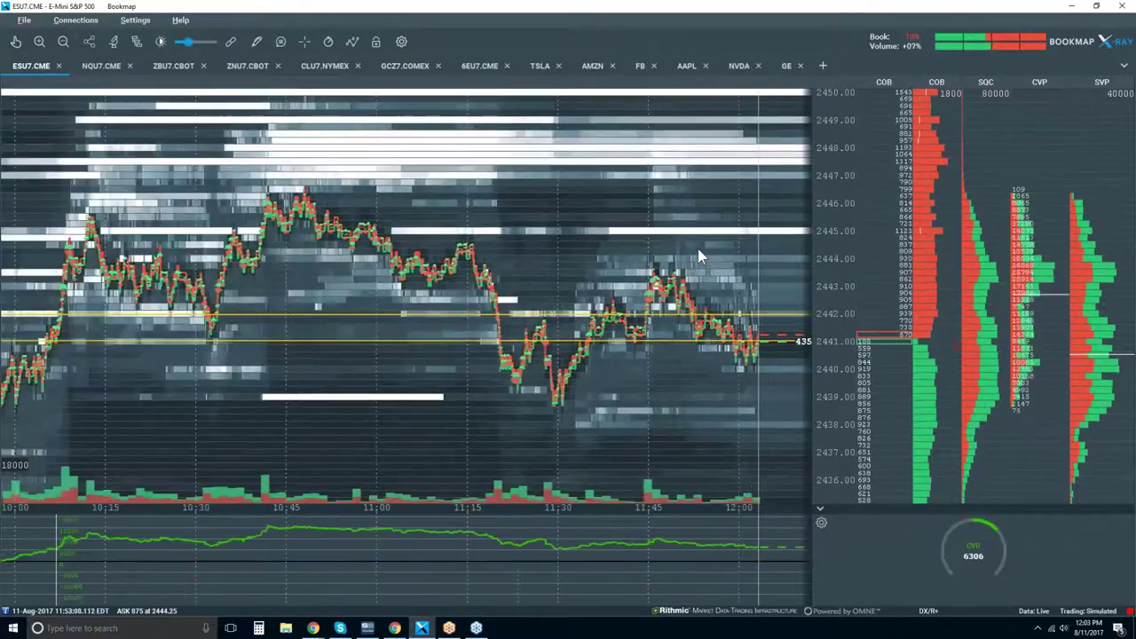
pyautogui.scroll(-2, 698, 248)
pyautogui.scroll(-2, 699, 257)
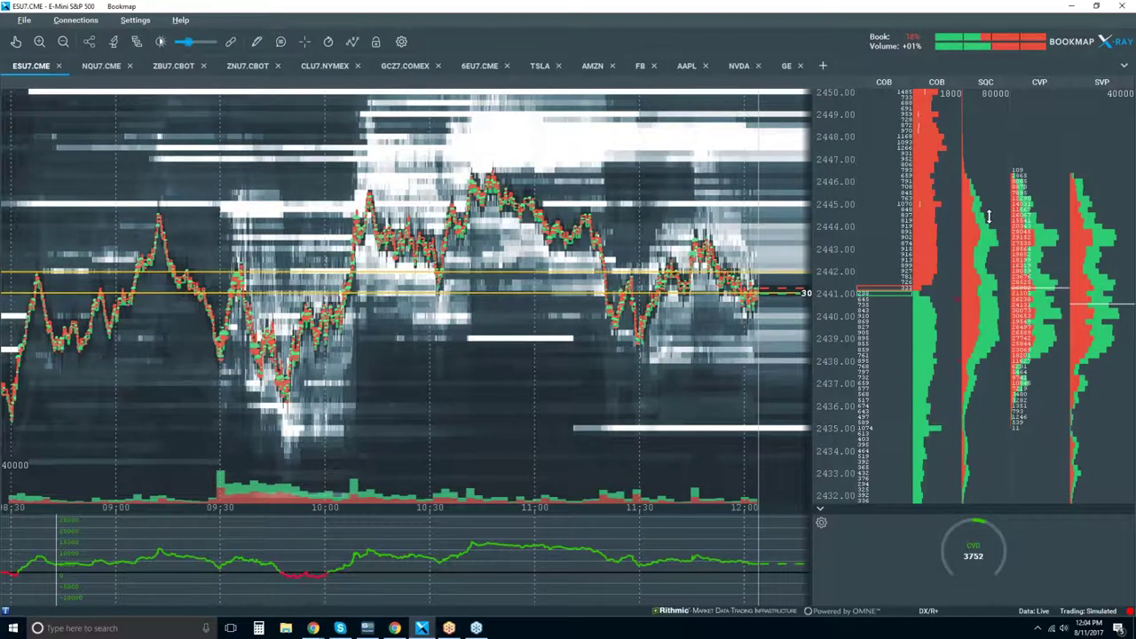
pyautogui.rightClick(980, 166)
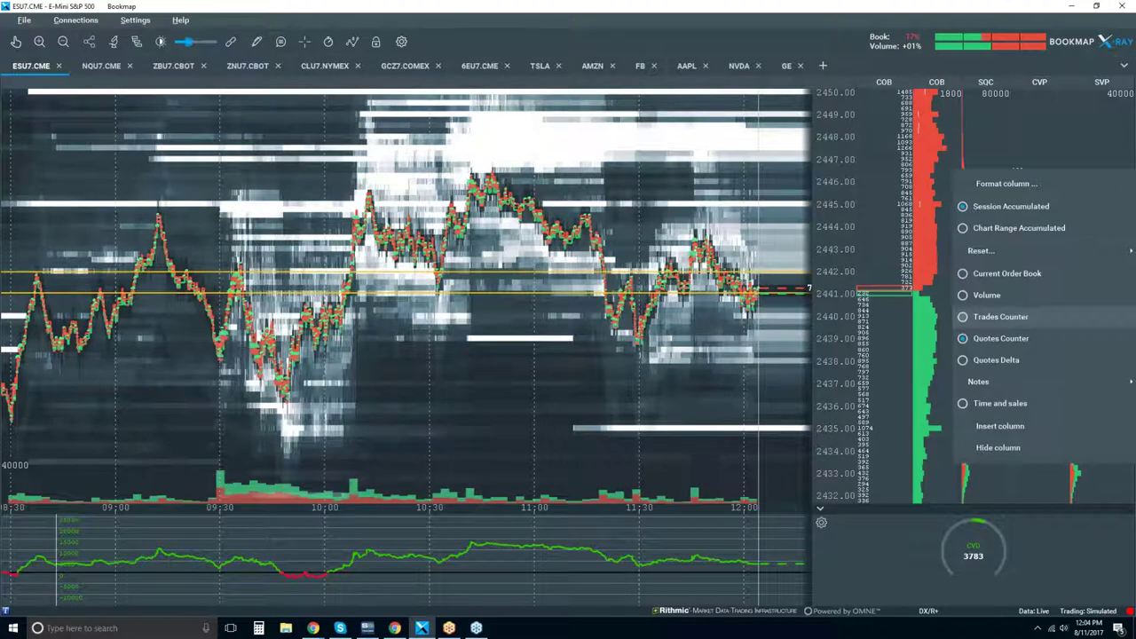
# - Change the column to a trades counter and format it as bars with numbers
pyautogui.click(1001, 316)
pyautogui.rightClick(990, 215)
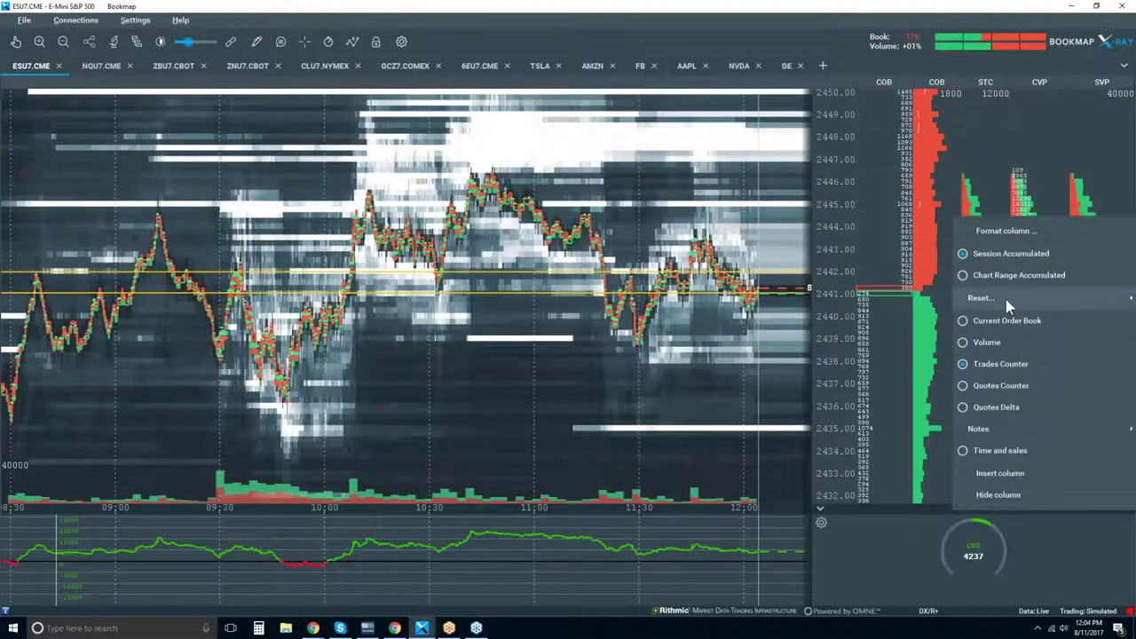
pyautogui.click(1012, 235)
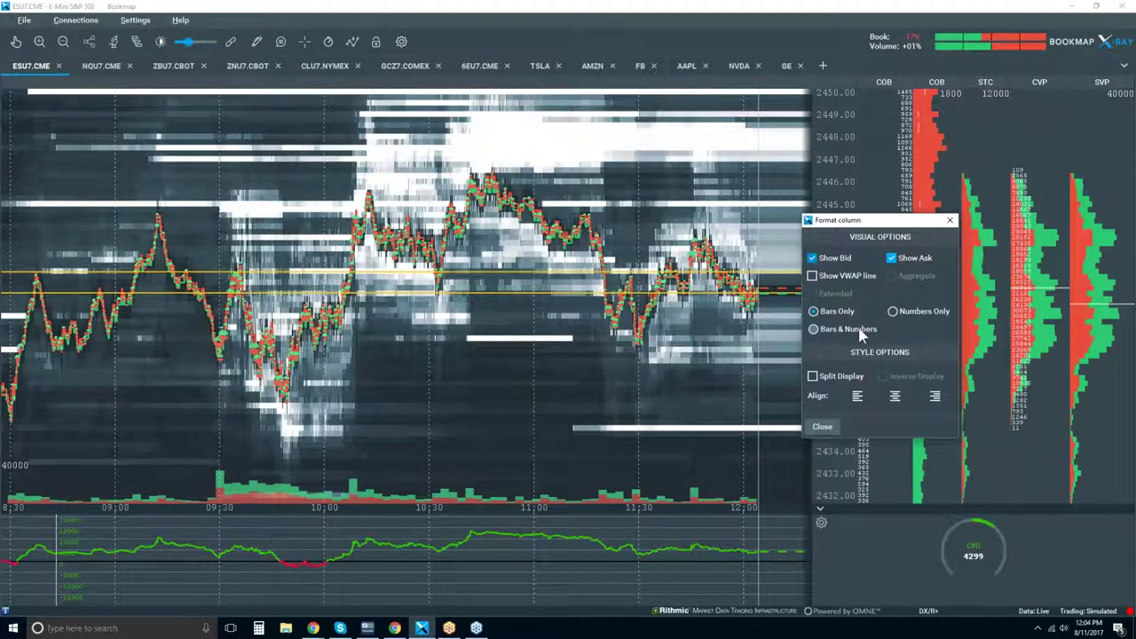
pyautogui.click(858, 333)
pyautogui.click(823, 426)
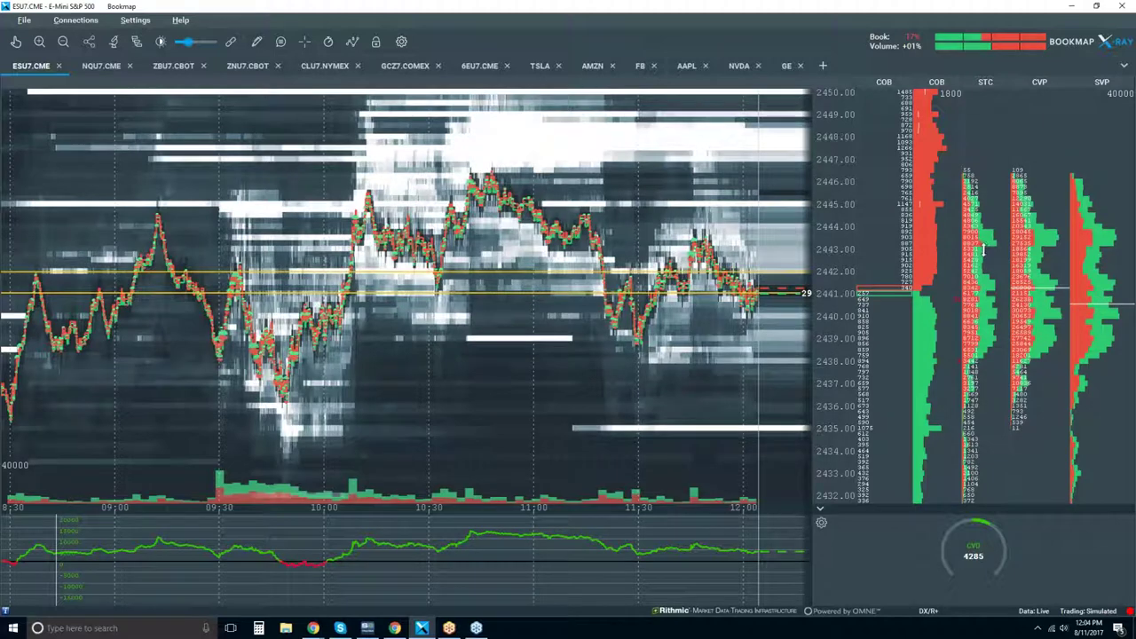
# - Enable Split Display for bid/ask trade counts and move the STC column to the far left
pyautogui.rightClick(984, 252)
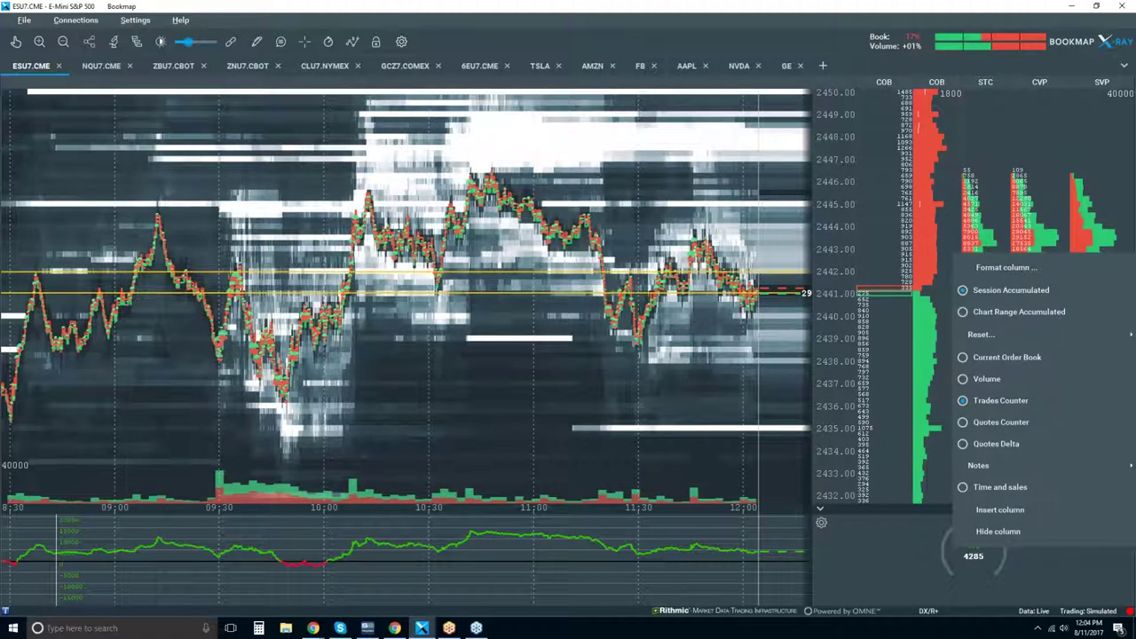
pyautogui.click(1022, 276)
pyautogui.click(813, 413)
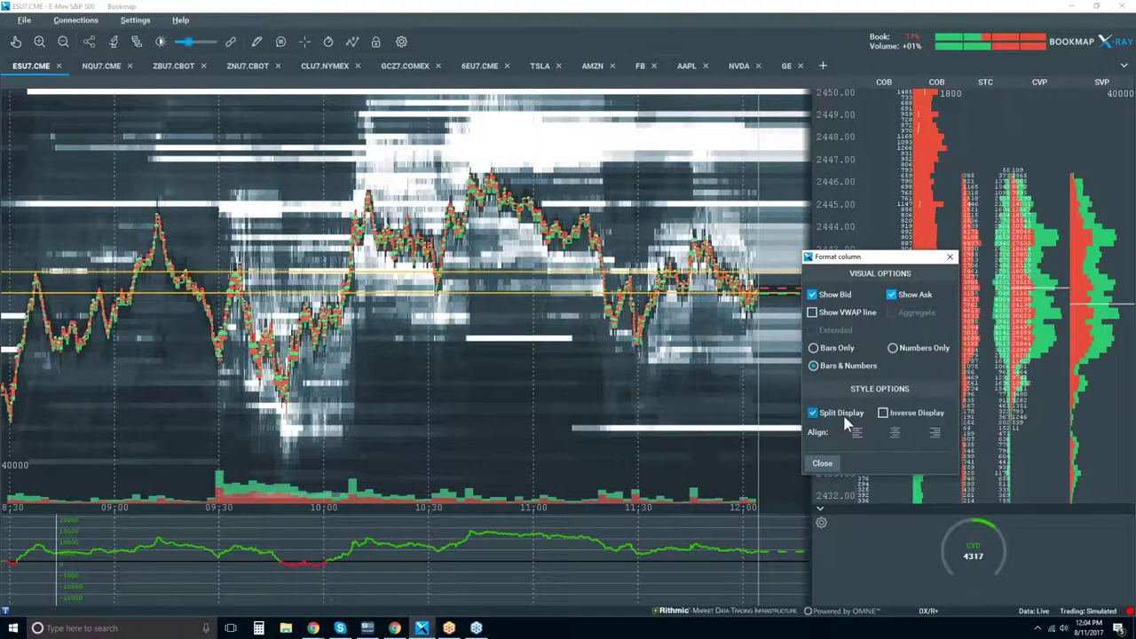
pyautogui.click(822, 464)
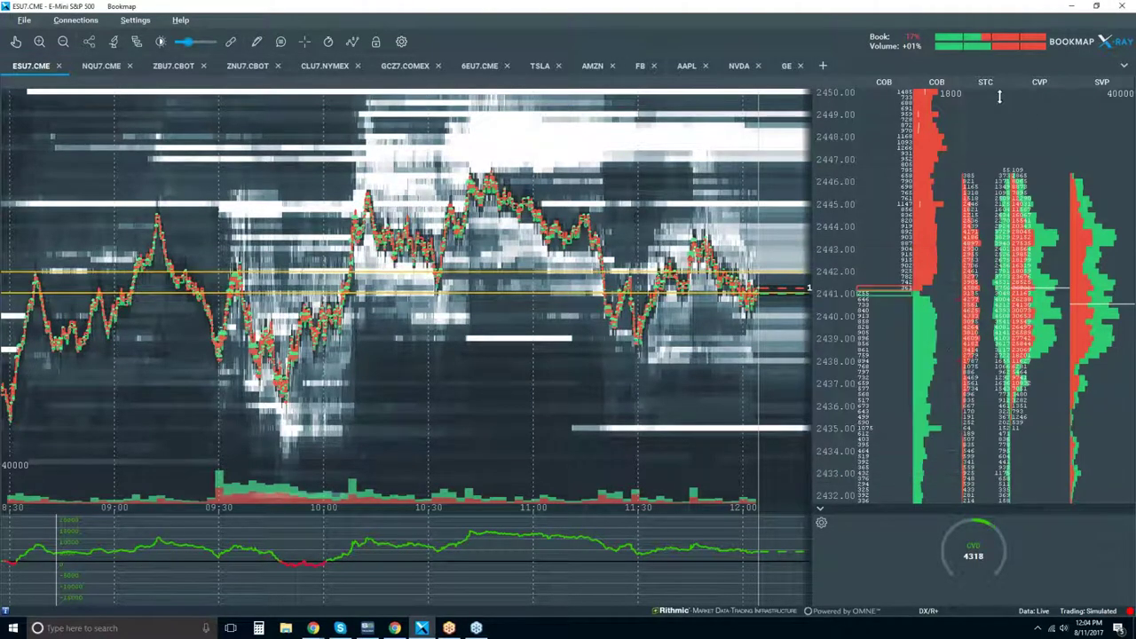
pyautogui.moveTo(991, 81); pyautogui.dragTo(880, 81)
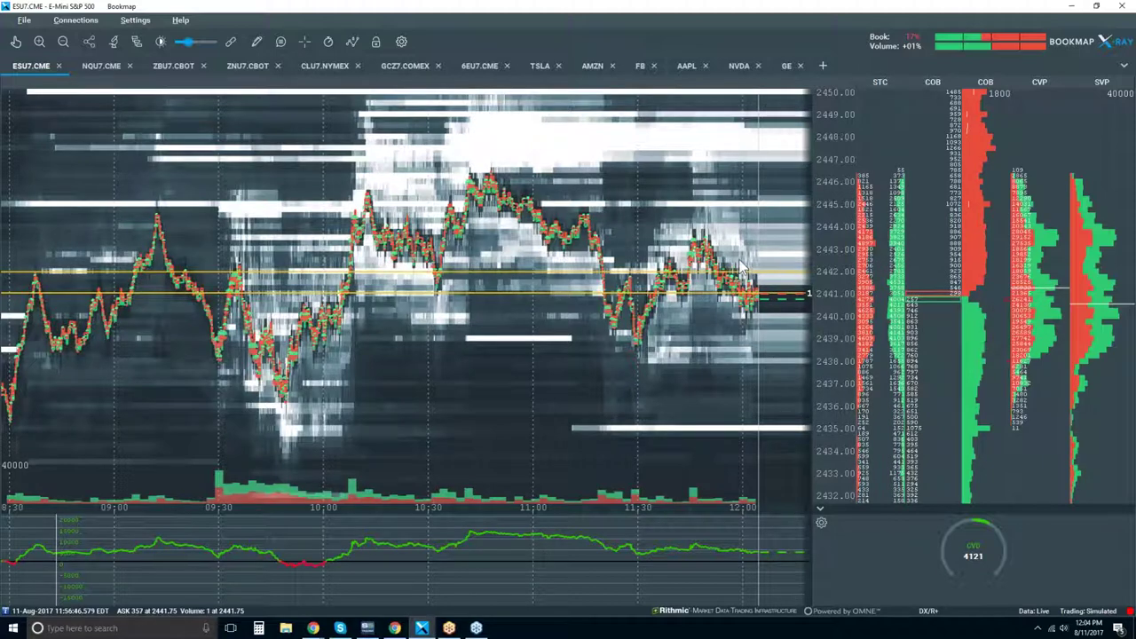
# - Switch the trades counter to Chart Range Accumulated (CTC) and bring up its Reset submenu
pyautogui.scroll(5, 742, 268)
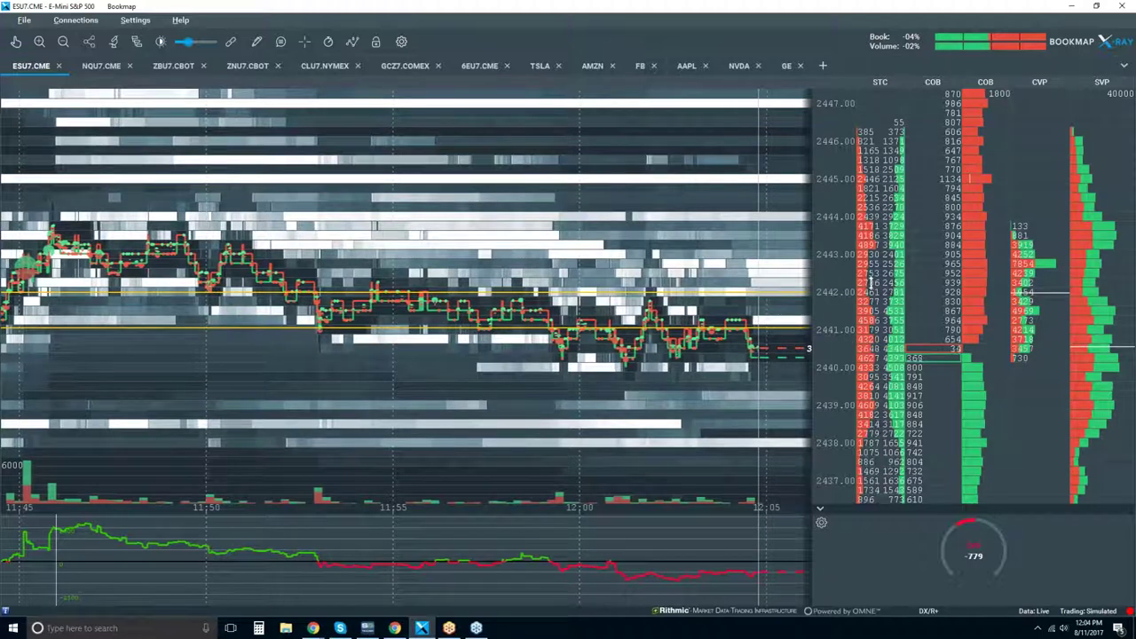
pyautogui.rightClick(875, 285)
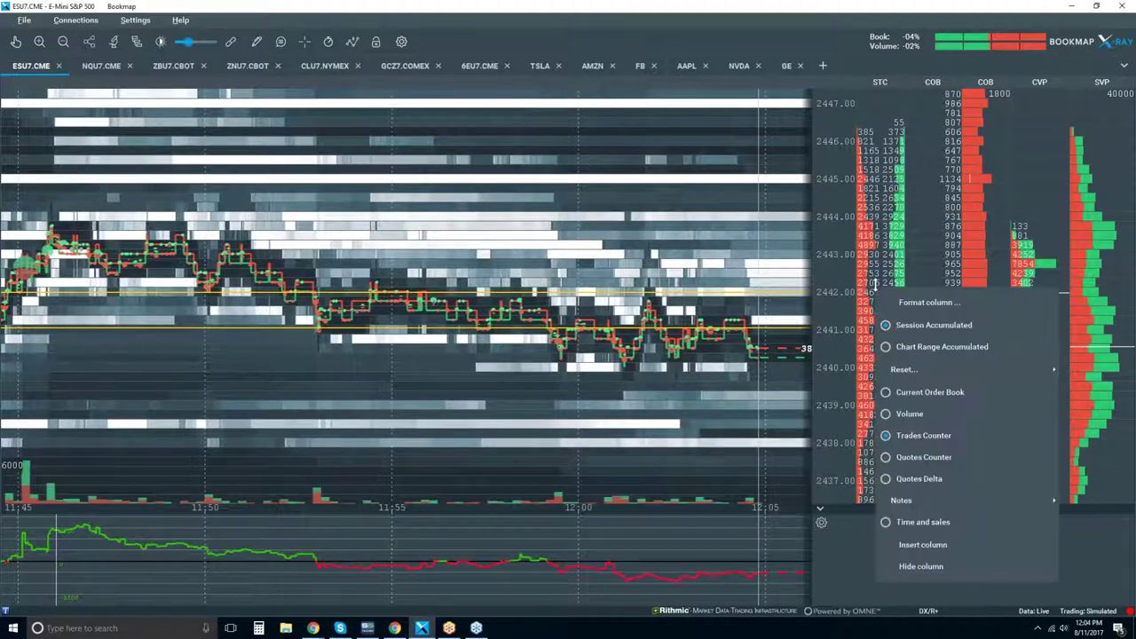
pyautogui.click(888, 346)
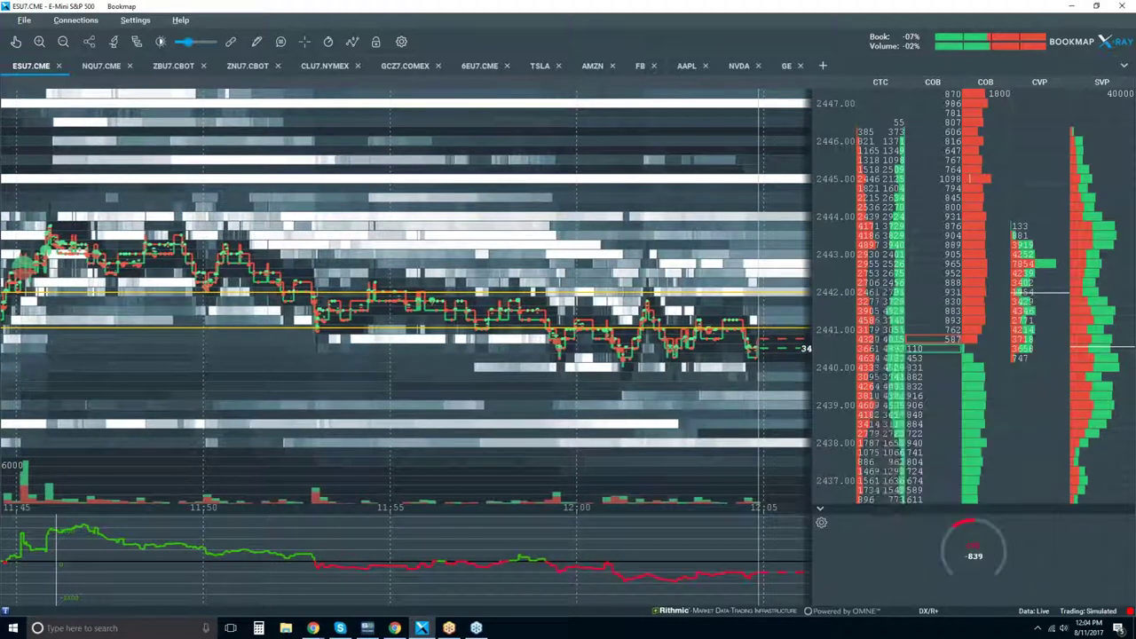
pyautogui.rightClick(874, 284)
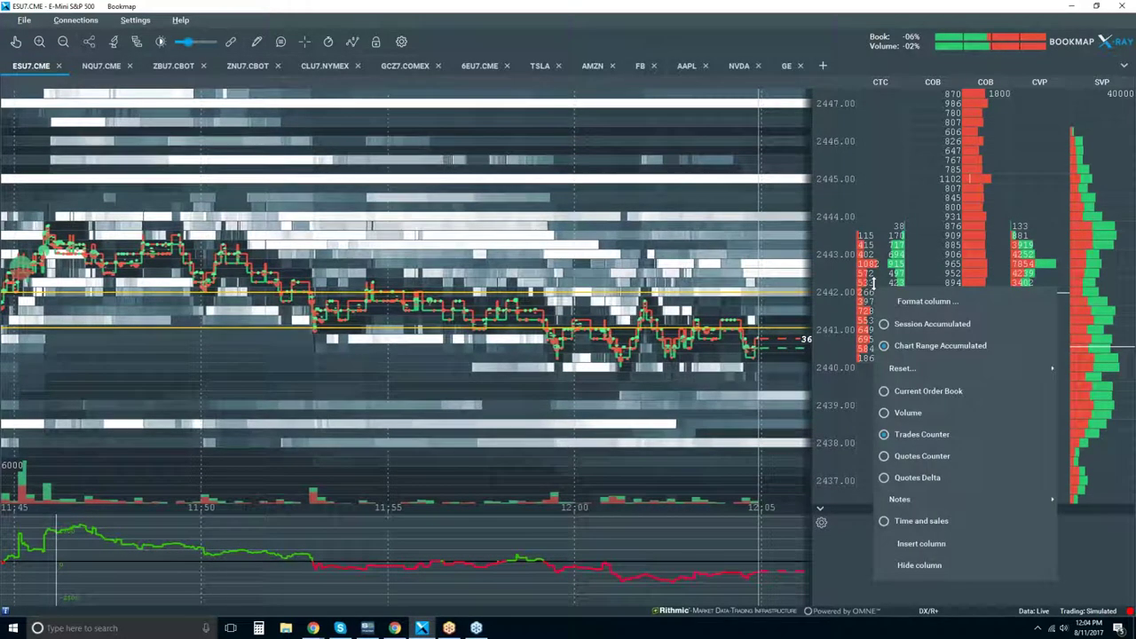
pyautogui.moveTo(909, 377)
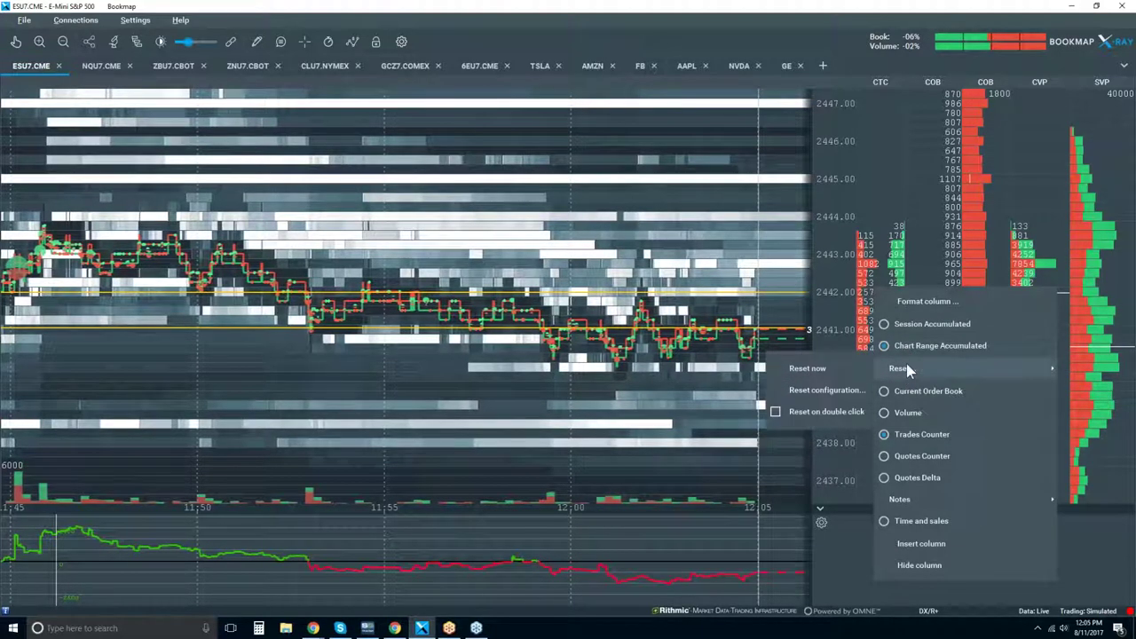
# - Try Schedule resets in Reset configuration, then leave it off and close the dialog
pyautogui.click(853, 391)
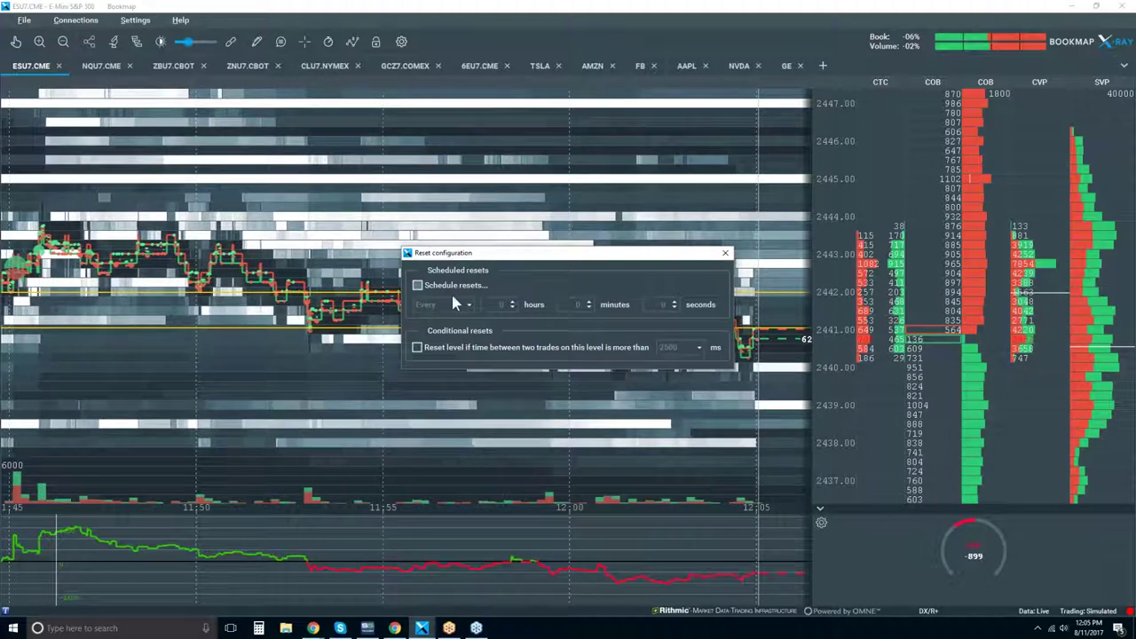
pyautogui.click(447, 293)
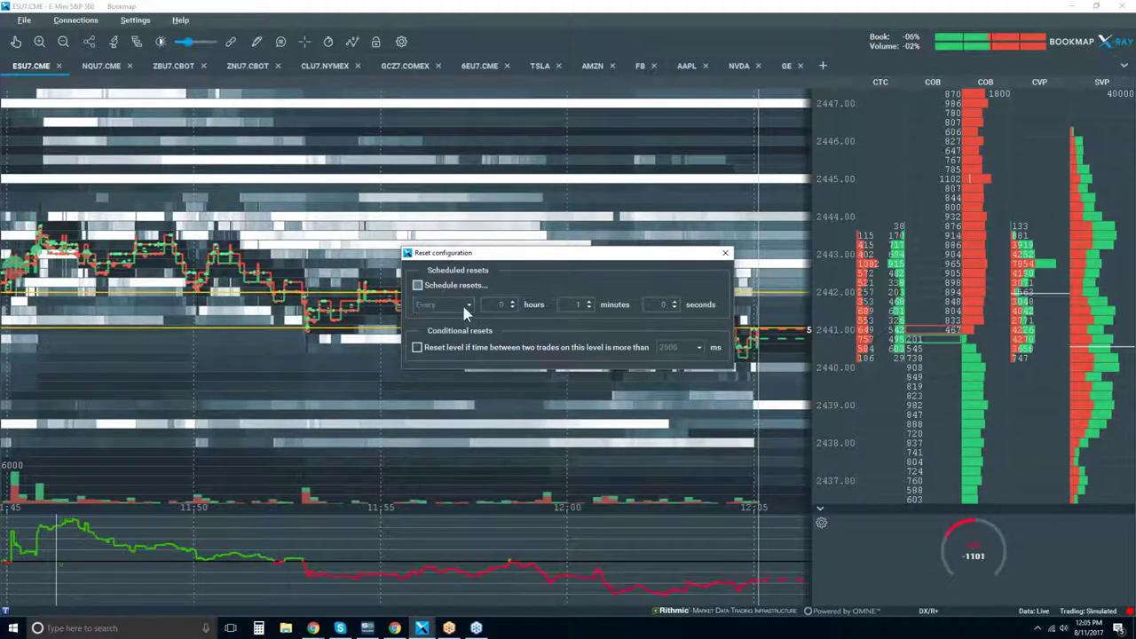
pyautogui.click(469, 306)
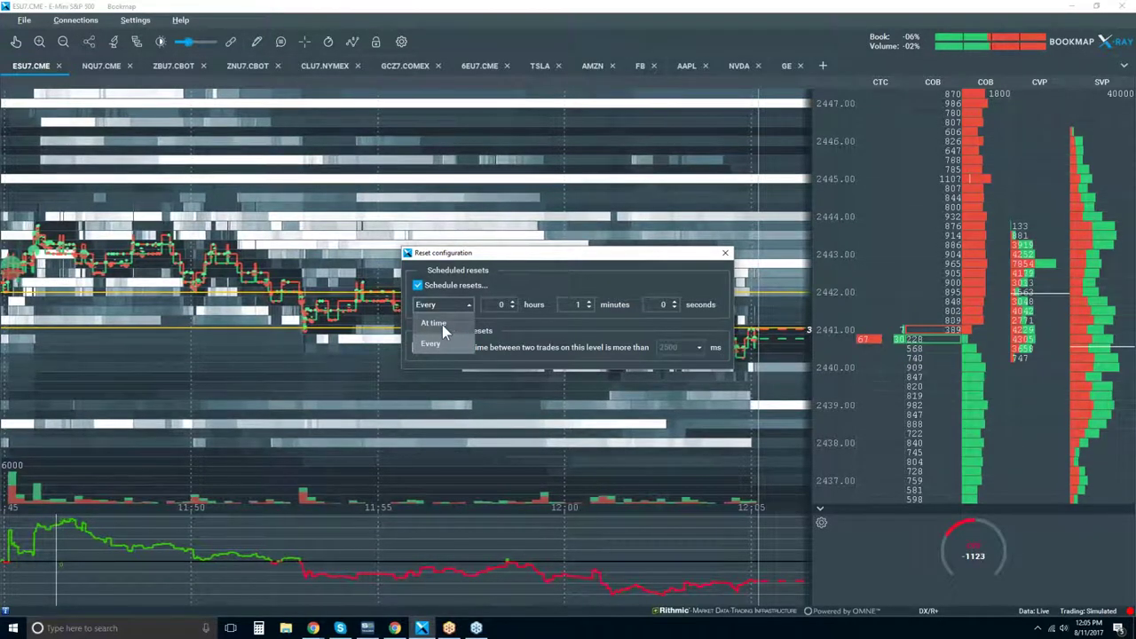
pyautogui.click(475, 284)
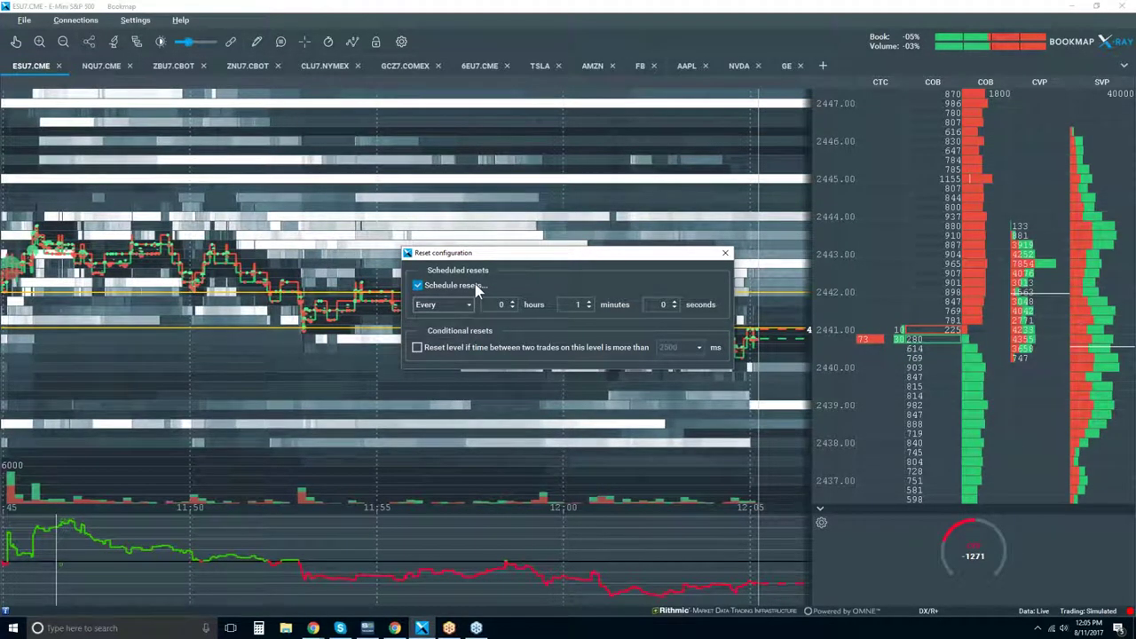
pyautogui.click(475, 285)
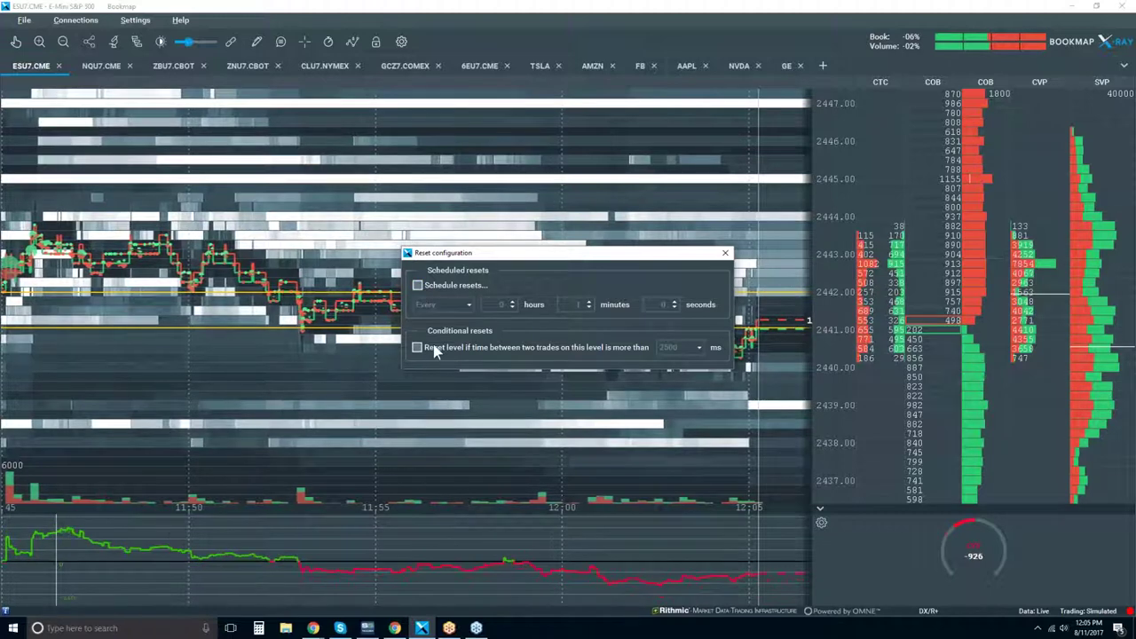
pyautogui.click(726, 253)
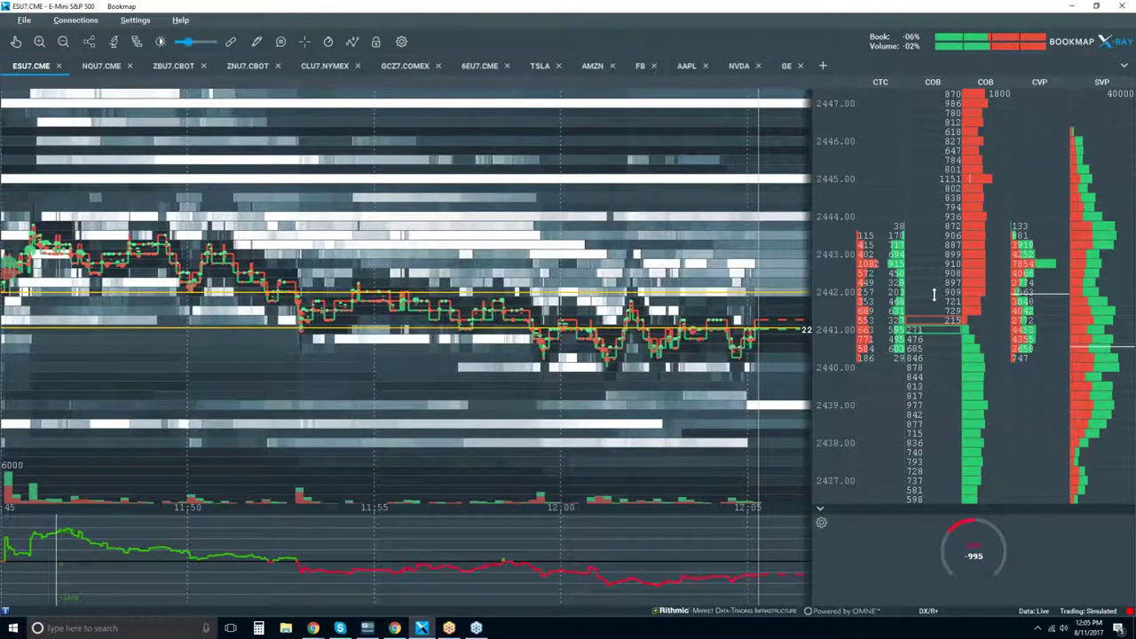
# - Reset the CTC column to clear its accumulated trade counts
pyautogui.rightClick(878, 292)
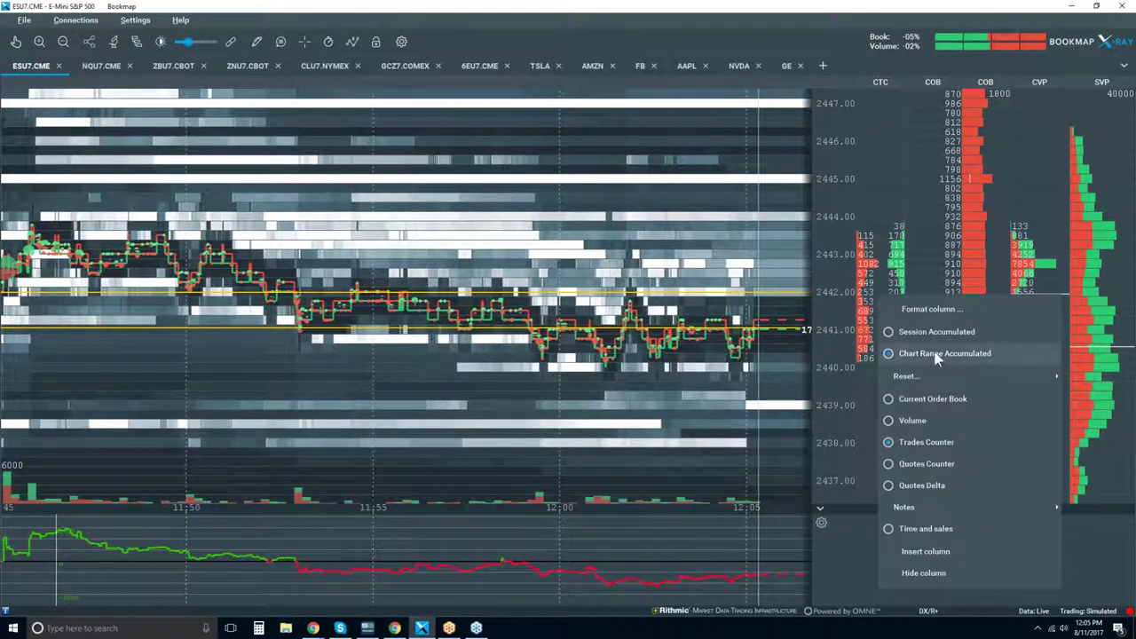
pyautogui.moveTo(928, 376)
pyautogui.click(783, 421)
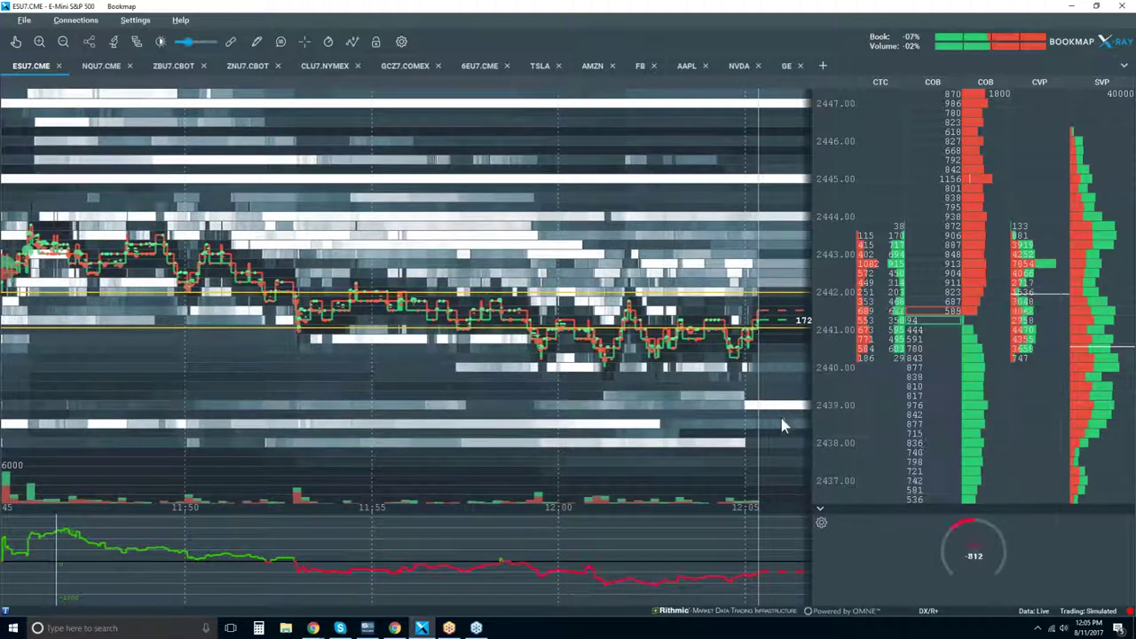
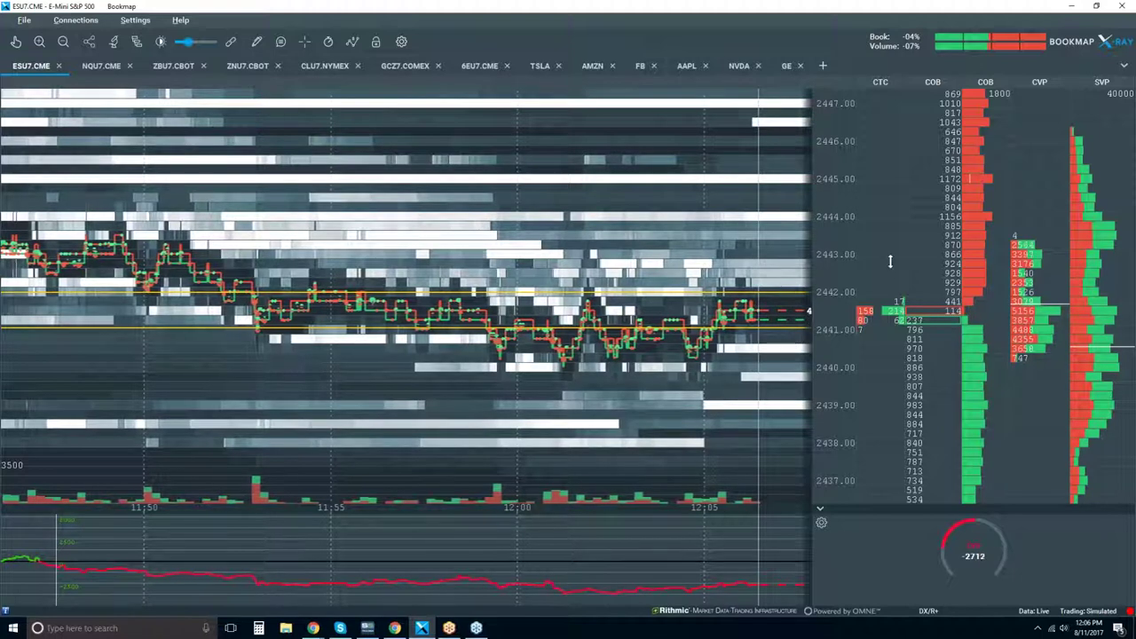
# - Hide the CTC column in the ESU7.CME order-book area
pyautogui.rightClick(884, 188)
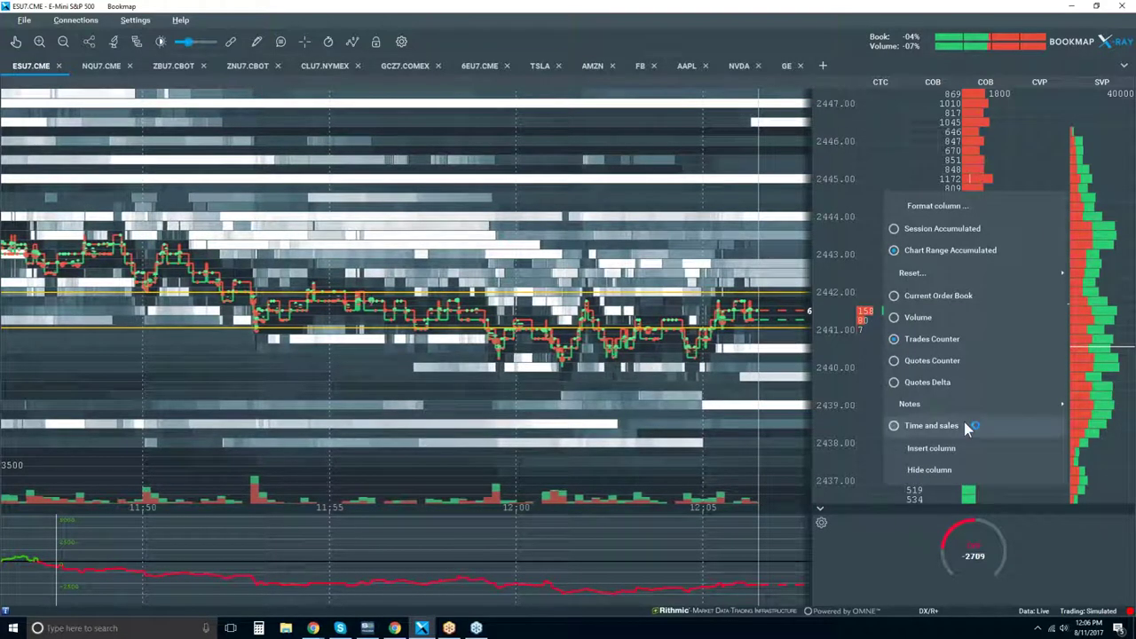
pyautogui.click(955, 470)
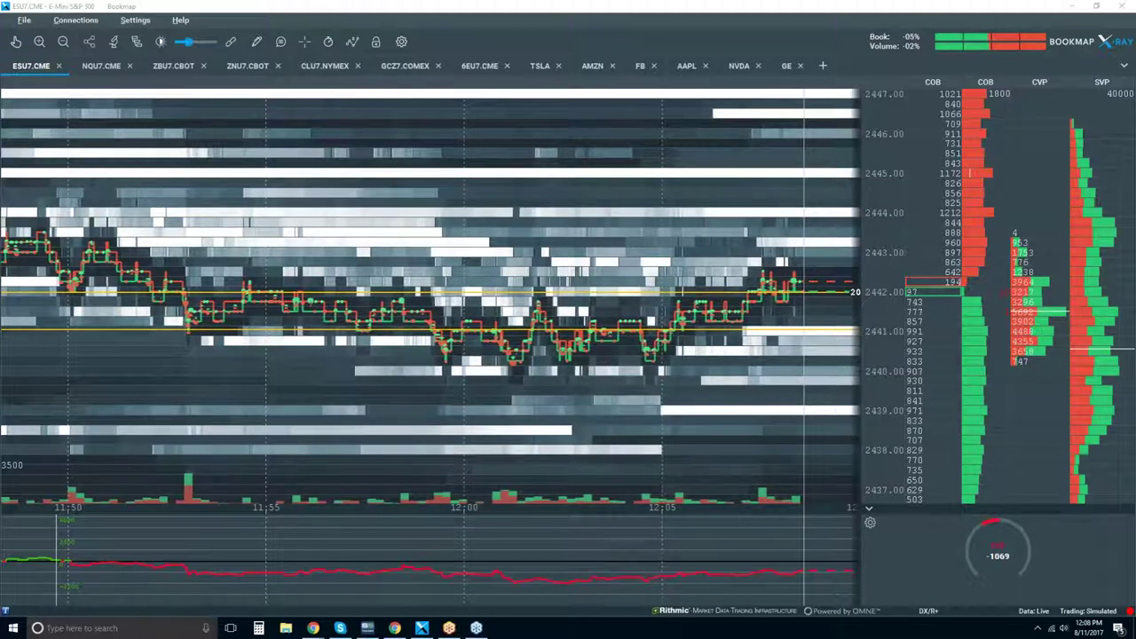
# - Switch to the GE chart and zoom in and back out to inspect trades near 25.28–25.32
pyautogui.click(785, 66)
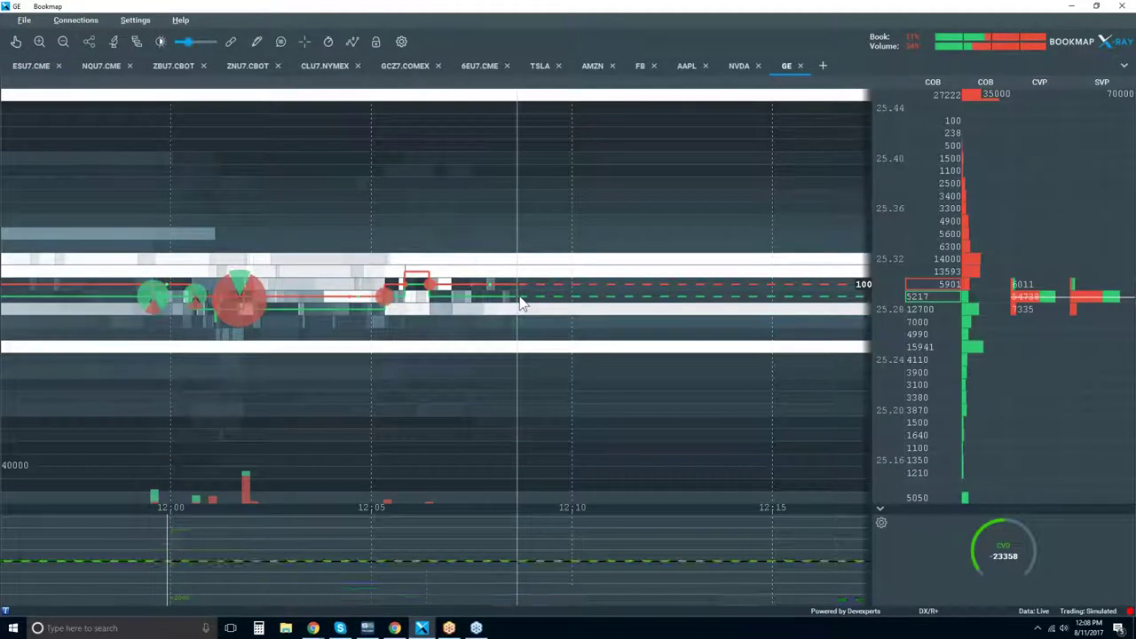
pyautogui.scroll(5, 494, 318)
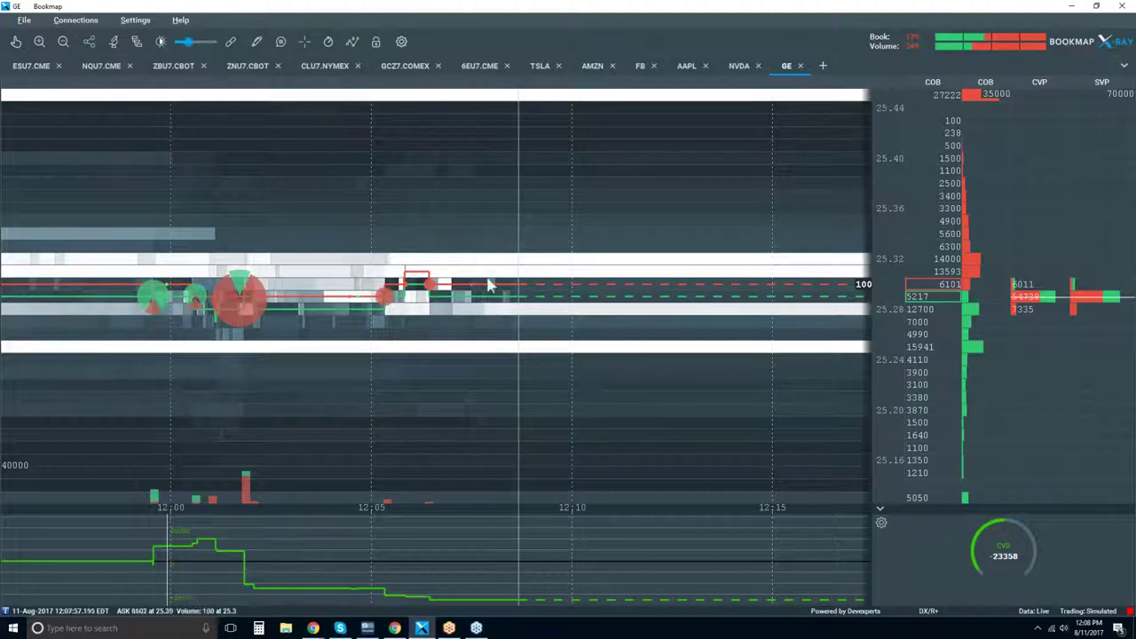
pyautogui.scroll(-4, 490, 268)
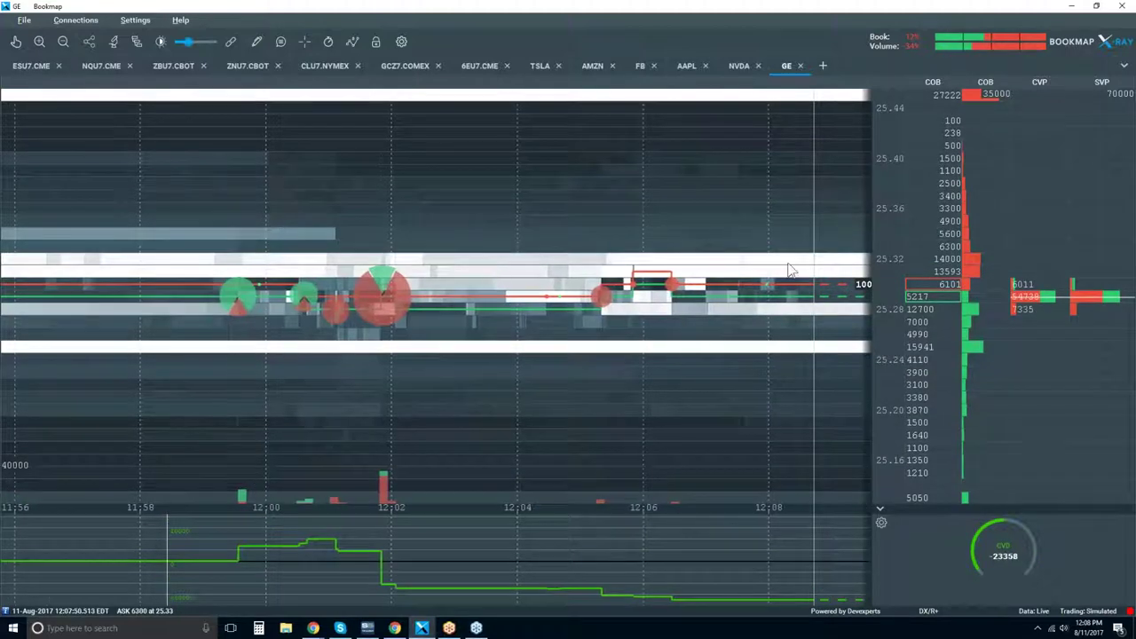
pyautogui.scroll(3, 902, 250)
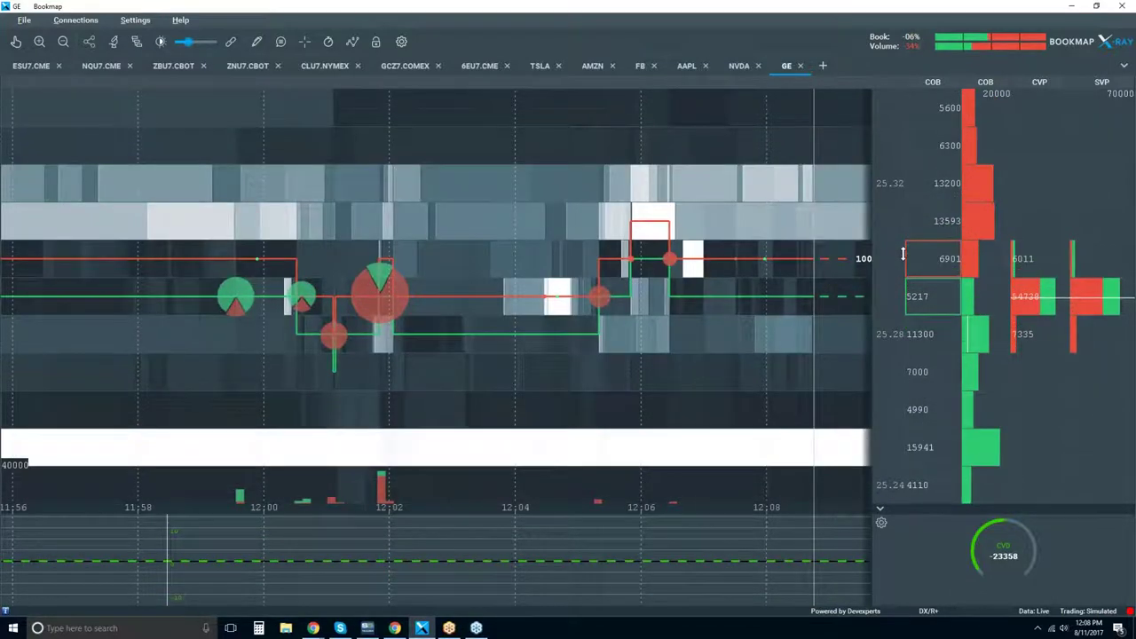
pyautogui.scroll(-3, 902, 249)
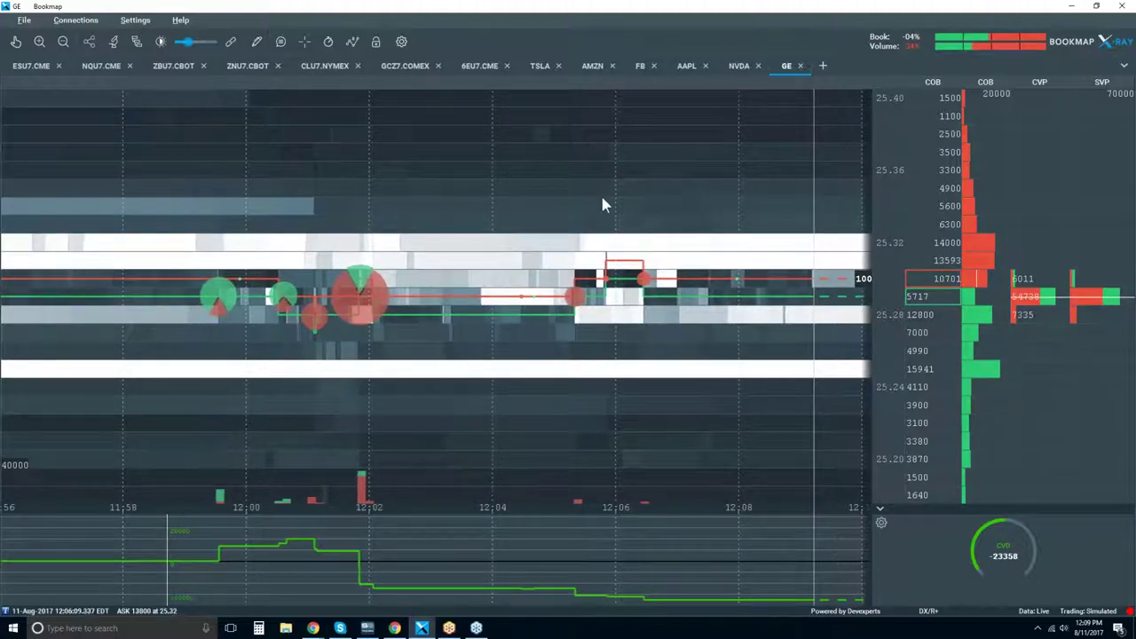
# - Zoom the AAPL chart out to span about 10:00–12:05, then switch to the TSLA chart
pyautogui.click(685, 66)
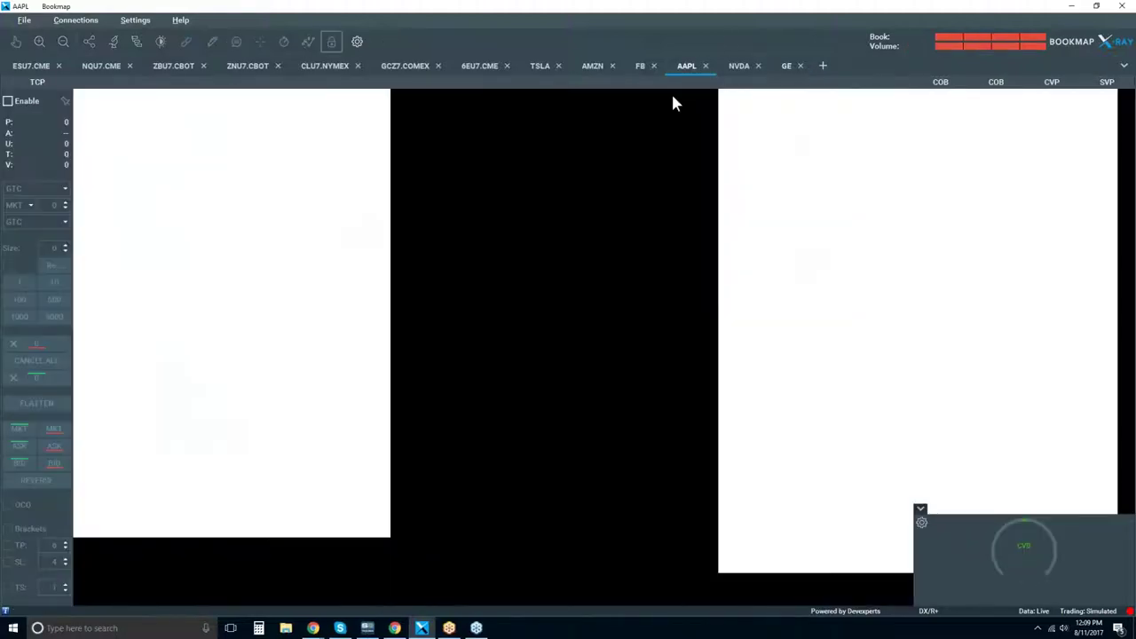
pyautogui.scroll(-10, 622, 174)
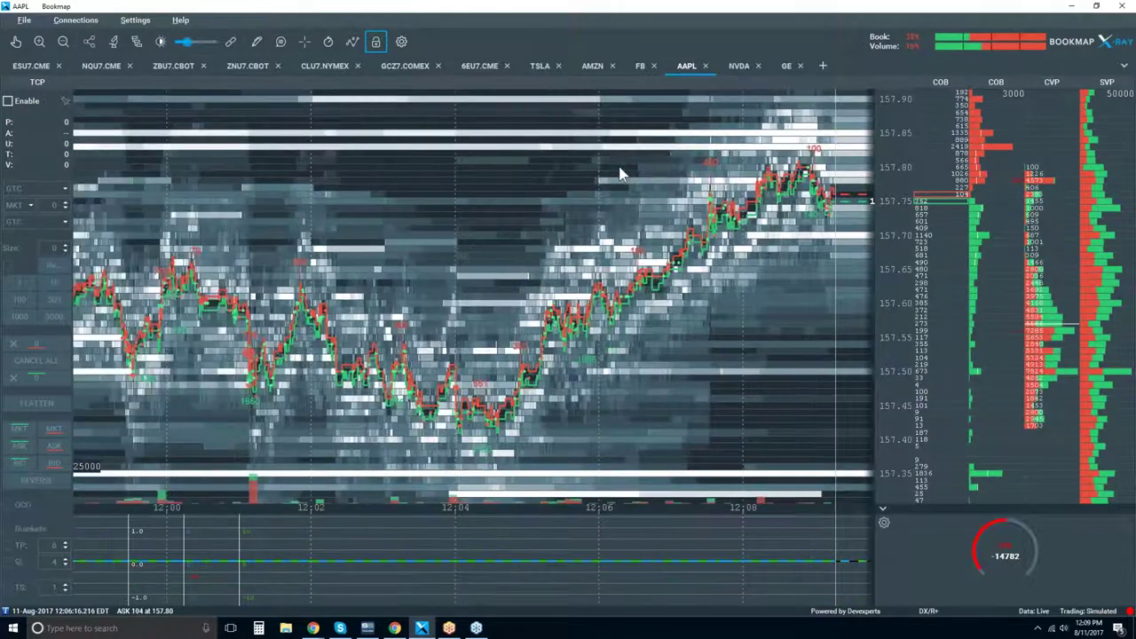
pyautogui.scroll(-6, 620, 174)
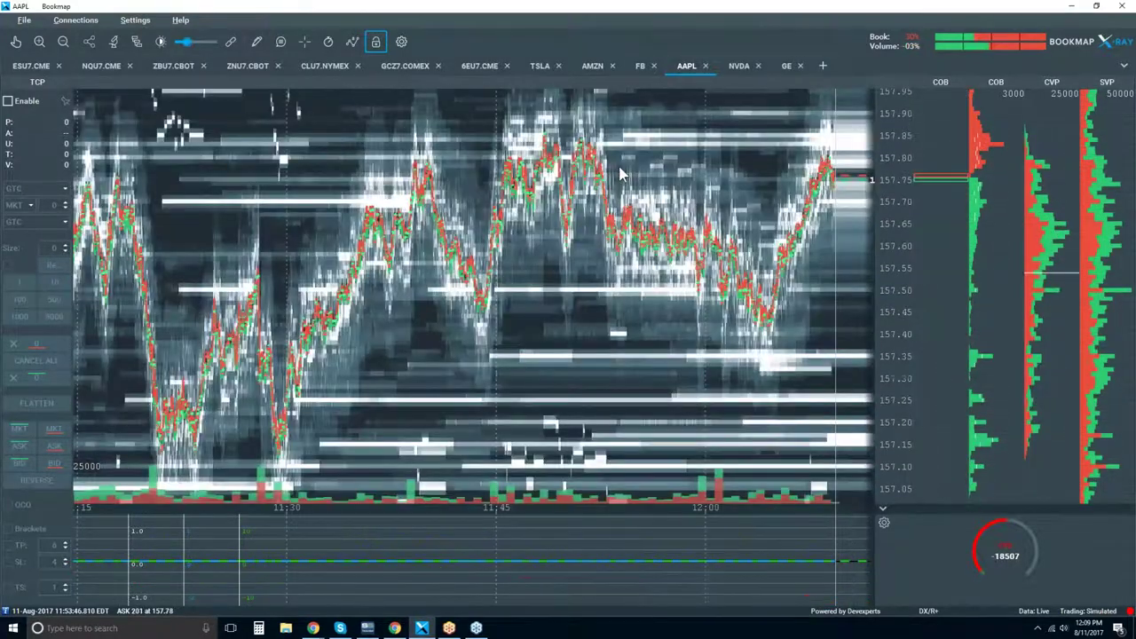
pyautogui.scroll(-3, 620, 173)
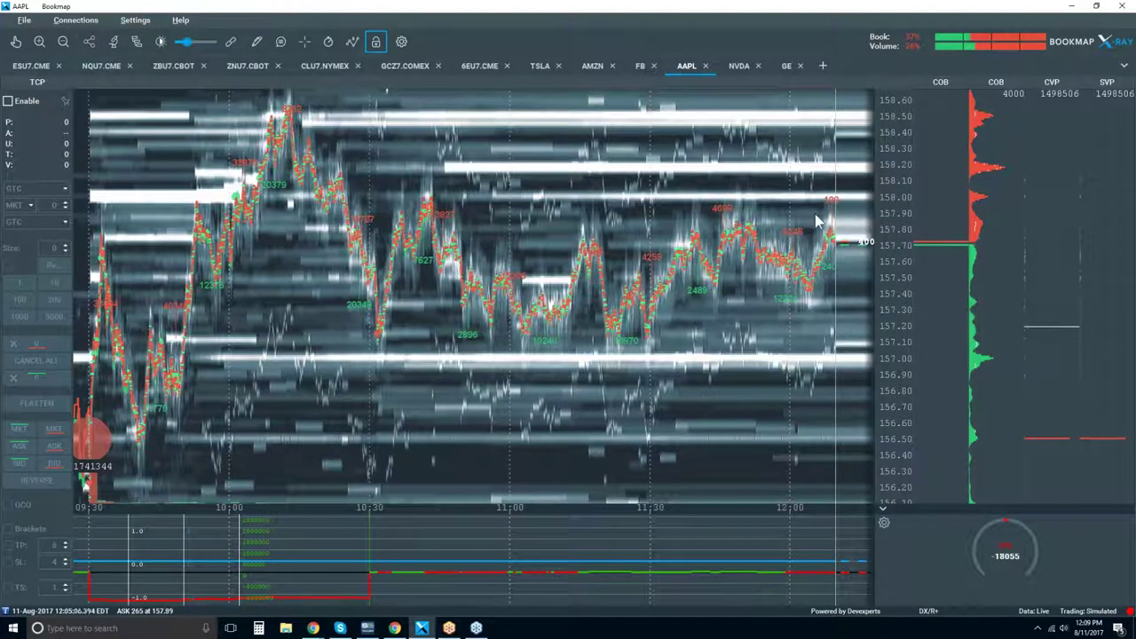
pyautogui.scroll(3, 818, 222)
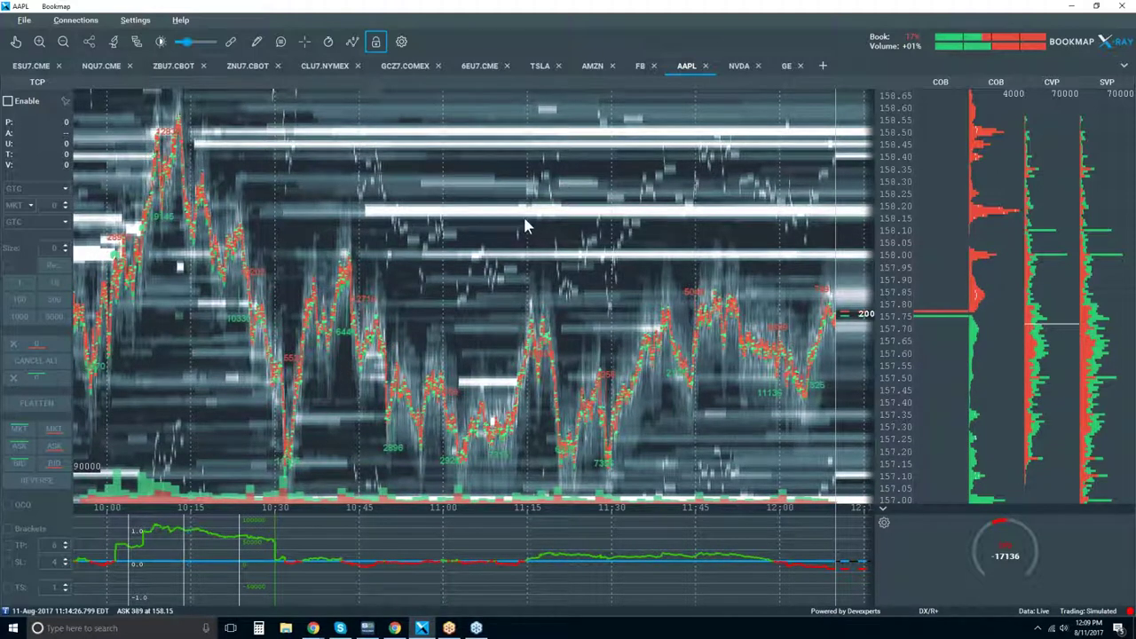
pyautogui.click(540, 66)
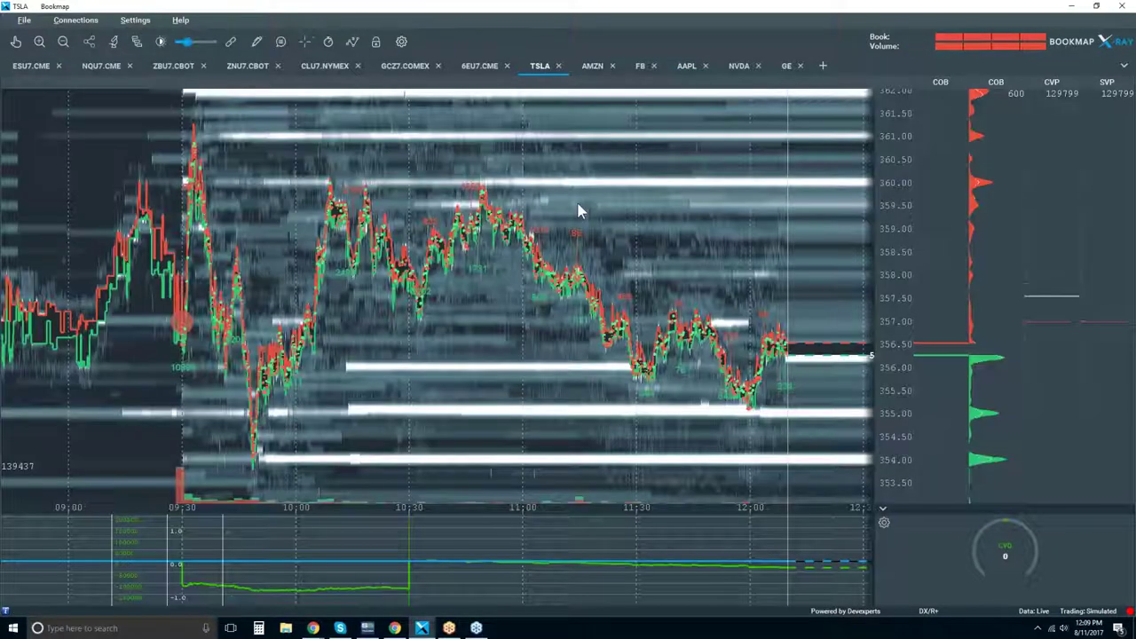